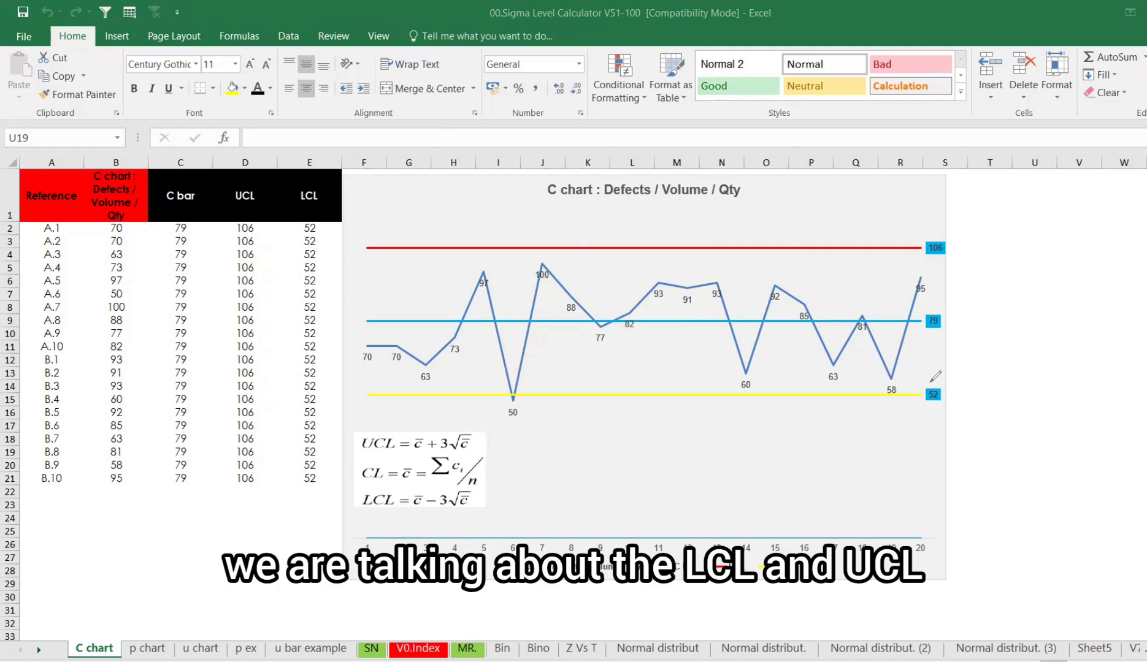
pyautogui.moveTo(935, 379)
pyautogui.mouseDown()
pyautogui.moveTo(923, 410)
pyautogui.moveTo(942, 376)
pyautogui.mouseUp()
pyautogui.moveTo(945, 233)
pyautogui.mouseDown()
pyautogui.moveTo(920, 256)
pyautogui.moveTo(959, 245)
pyautogui.mouseUp()
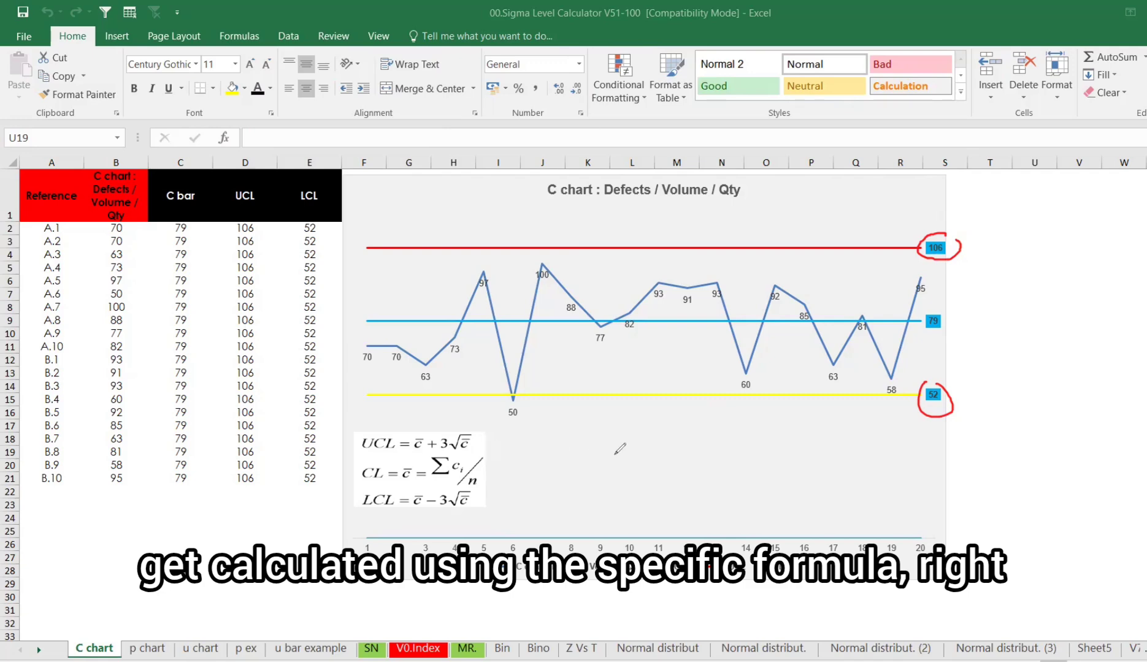
pyautogui.moveTo(1003, 386)
pyautogui.mouseDown()
pyautogui.moveTo(960, 398)
pyautogui.moveTo(979, 408)
pyautogui.mouseUp()
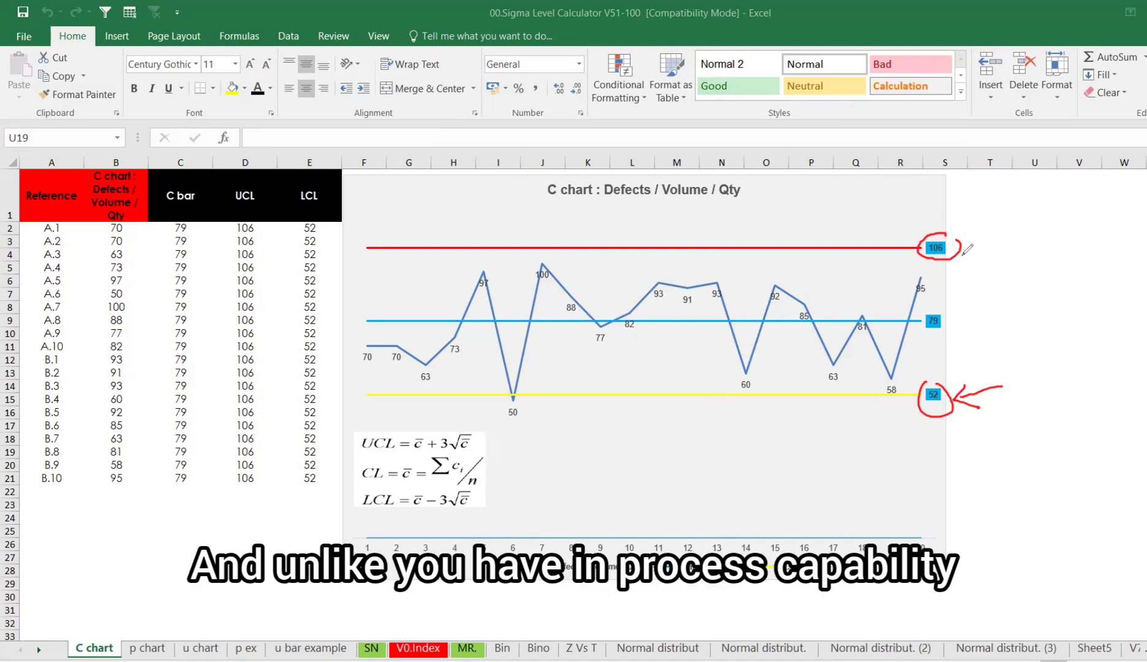
pyautogui.moveTo(963, 254)
pyautogui.mouseDown()
pyautogui.moveTo(1056, 215)
pyautogui.moveTo(951, 251)
pyautogui.mouseUp()
pyautogui.moveTo(951, 250); pyautogui.dragTo(984, 258)
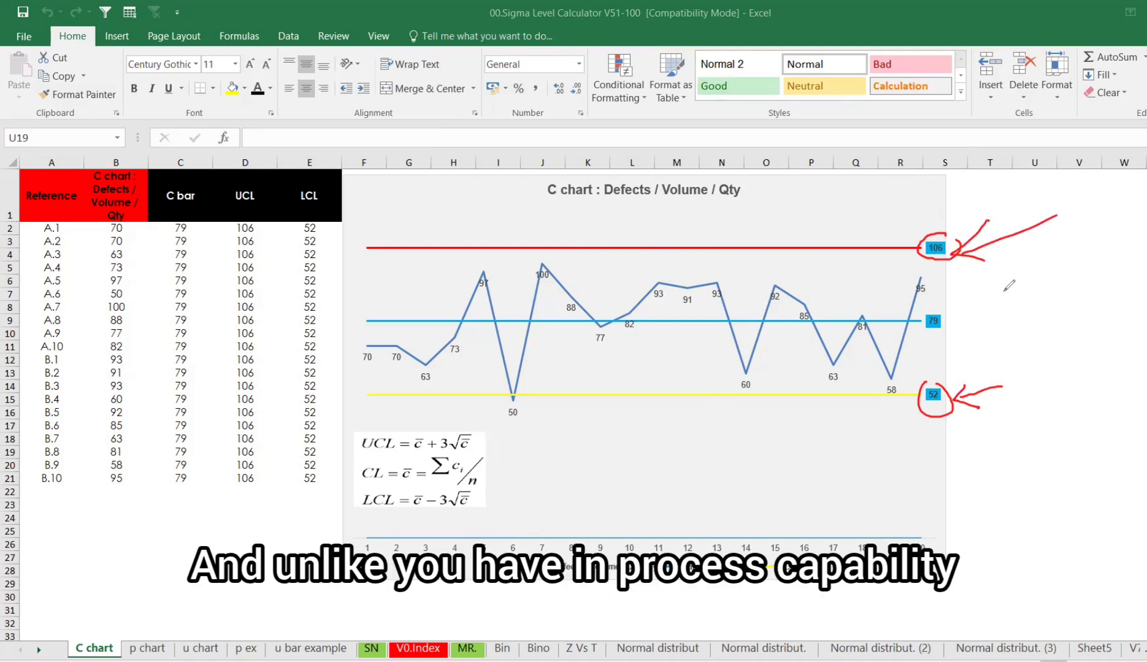
pyautogui.moveTo(1033, 358)
pyautogui.mouseDown()
pyautogui.moveTo(1050, 385)
pyautogui.moveTo(1059, 341)
pyautogui.moveTo(1068, 376)
pyautogui.moveTo(1106, 352)
pyautogui.mouseUp()
pyautogui.moveTo(1070, 414)
pyautogui.mouseDown()
pyautogui.moveTo(1094, 410)
pyautogui.moveTo(1095, 427)
pyautogui.moveTo(1127, 410)
pyautogui.mouseUp()
pyautogui.moveTo(1028, 349)
pyautogui.mouseDown()
pyautogui.moveTo(1117, 285)
pyautogui.moveTo(1070, 470)
pyautogui.moveTo(1006, 354)
pyautogui.moveTo(1054, 331)
pyautogui.mouseUp()
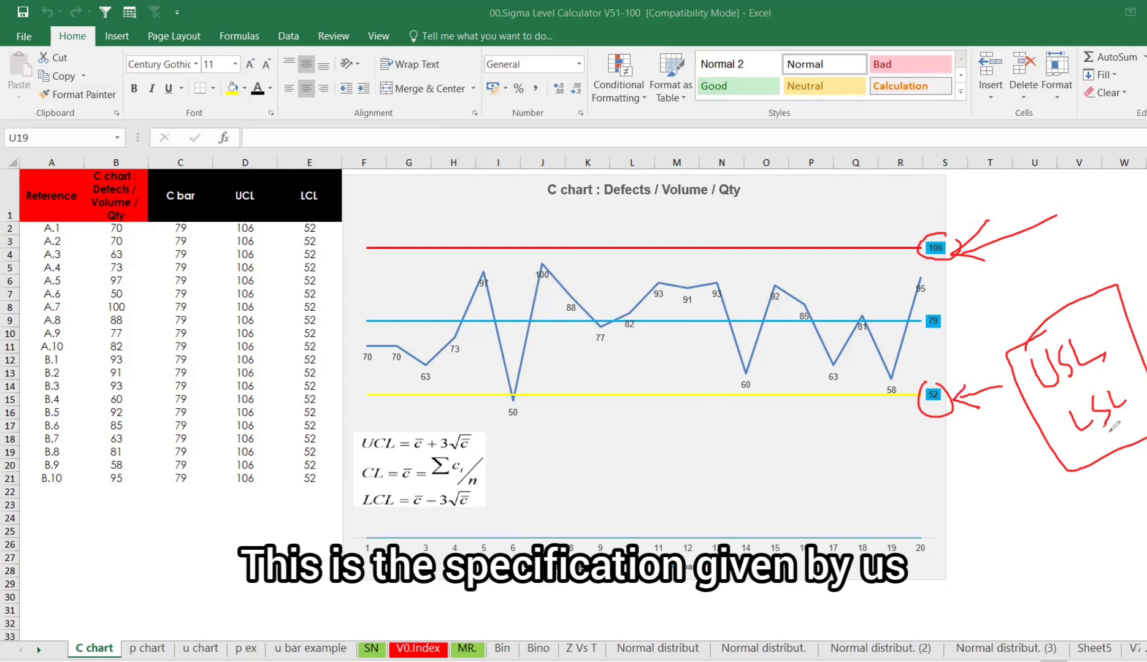
pyautogui.moveTo(1111, 429)
pyautogui.mouseDown()
pyautogui.moveTo(1127, 471)
pyautogui.moveTo(1110, 429)
pyautogui.mouseUp()
pyautogui.moveTo(1110, 429); pyautogui.dragTo(1121, 438)
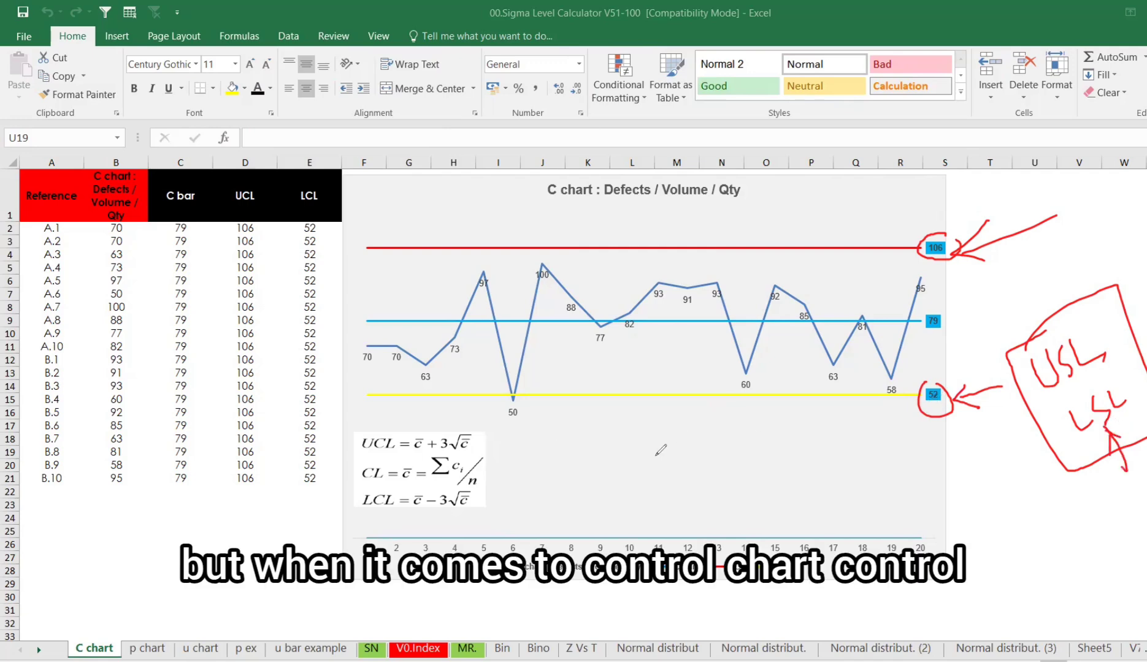
pyautogui.moveTo(387, 431)
pyautogui.mouseDown()
pyautogui.moveTo(544, 487)
pyautogui.moveTo(552, 442)
pyautogui.moveTo(590, 478)
pyautogui.mouseUp()
pyautogui.moveTo(549, 478)
pyautogui.mouseDown()
pyautogui.moveTo(675, 429)
pyautogui.moveTo(699, 443)
pyautogui.mouseUp()
pyautogui.moveTo(712, 416)
pyautogui.mouseDown()
pyautogui.moveTo(719, 429)
pyautogui.moveTo(725, 418)
pyautogui.mouseUp()
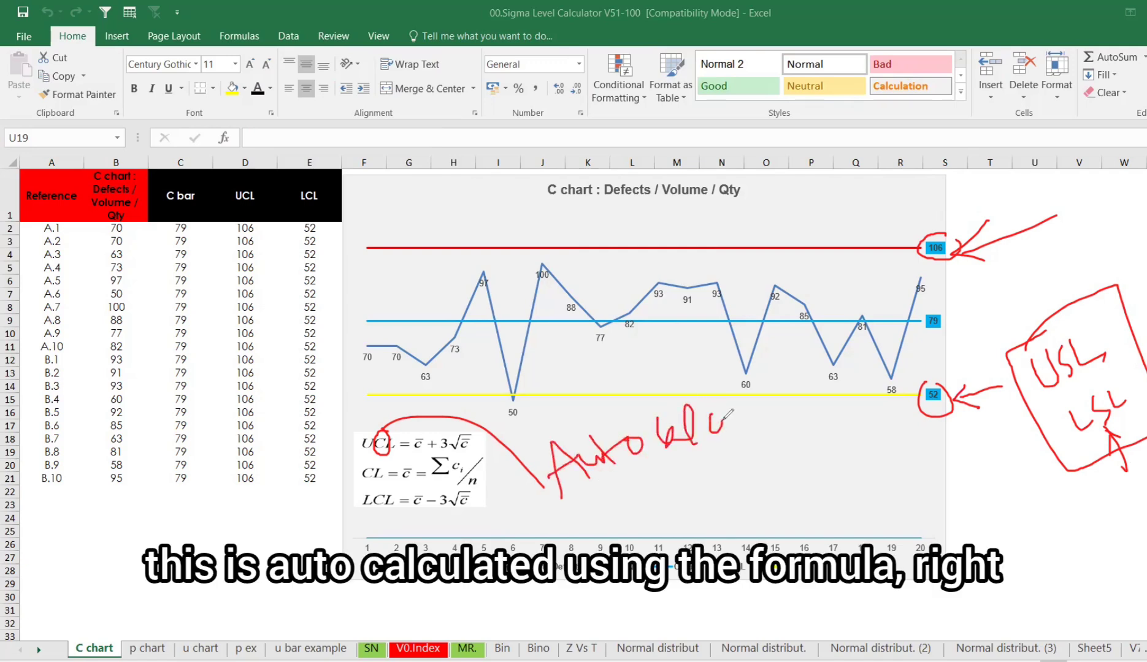
pyautogui.click(91, 439)
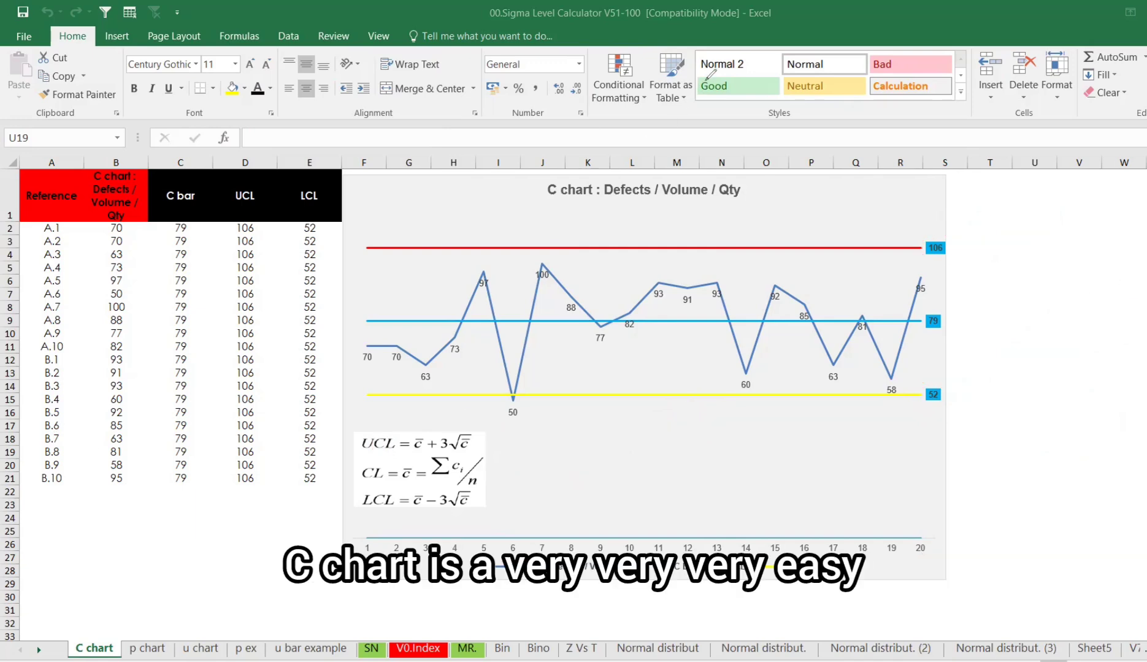
pyautogui.moveTo(526, 423)
pyautogui.mouseDown()
pyautogui.moveTo(537, 441)
pyautogui.moveTo(577, 445)
pyautogui.moveTo(580, 424)
pyautogui.moveTo(616, 429)
pyautogui.moveTo(661, 395)
pyautogui.moveTo(678, 406)
pyautogui.moveTo(715, 385)
pyautogui.moveTo(670, 366)
pyautogui.mouseUp()
pyautogui.moveTo(1055, 226); pyautogui.dragTo(1062, 250)
pyautogui.moveTo(1064, 270)
pyautogui.mouseDown()
pyautogui.moveTo(1074, 266)
pyautogui.moveTo(1070, 284)
pyautogui.moveTo(1091, 279)
pyautogui.mouseUp()
pyautogui.moveTo(1079, 311)
pyautogui.mouseDown()
pyautogui.moveTo(1091, 302)
pyautogui.moveTo(1096, 316)
pyautogui.moveTo(1084, 319)
pyautogui.moveTo(1145, 321)
pyautogui.mouseUp()
pyautogui.moveTo(1072, 387)
pyautogui.mouseDown()
pyautogui.moveTo(1074, 401)
pyautogui.moveTo(1062, 372)
pyautogui.mouseUp()
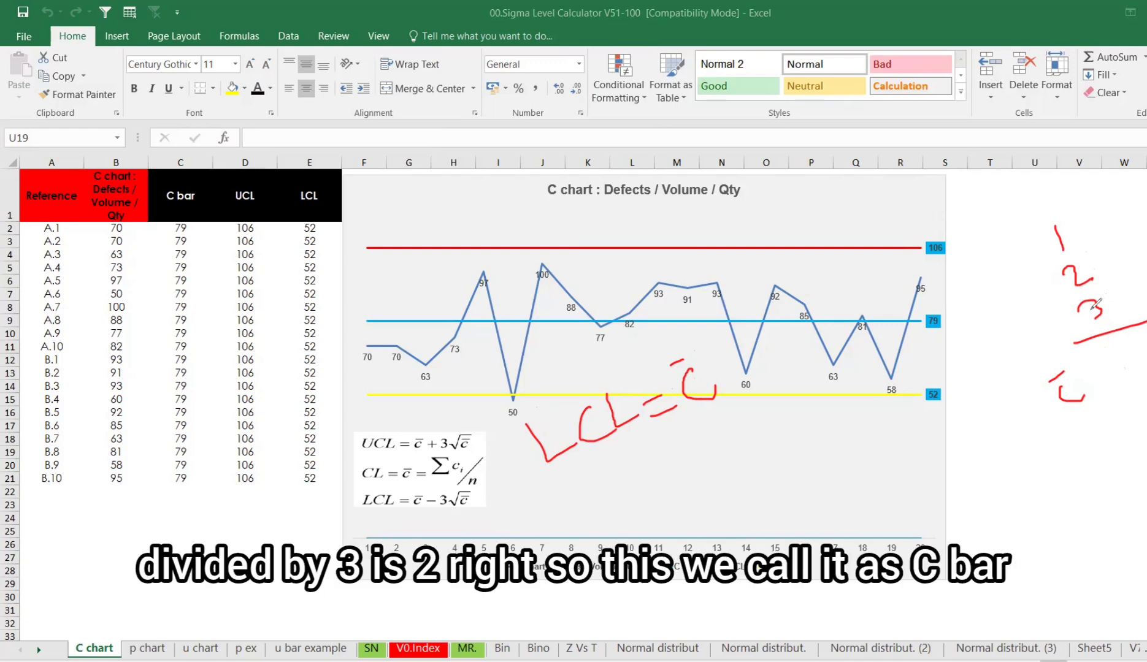
pyautogui.moveTo(1113, 362)
pyautogui.mouseDown()
pyautogui.moveTo(1116, 387)
pyautogui.moveTo(1143, 352)
pyautogui.mouseUp()
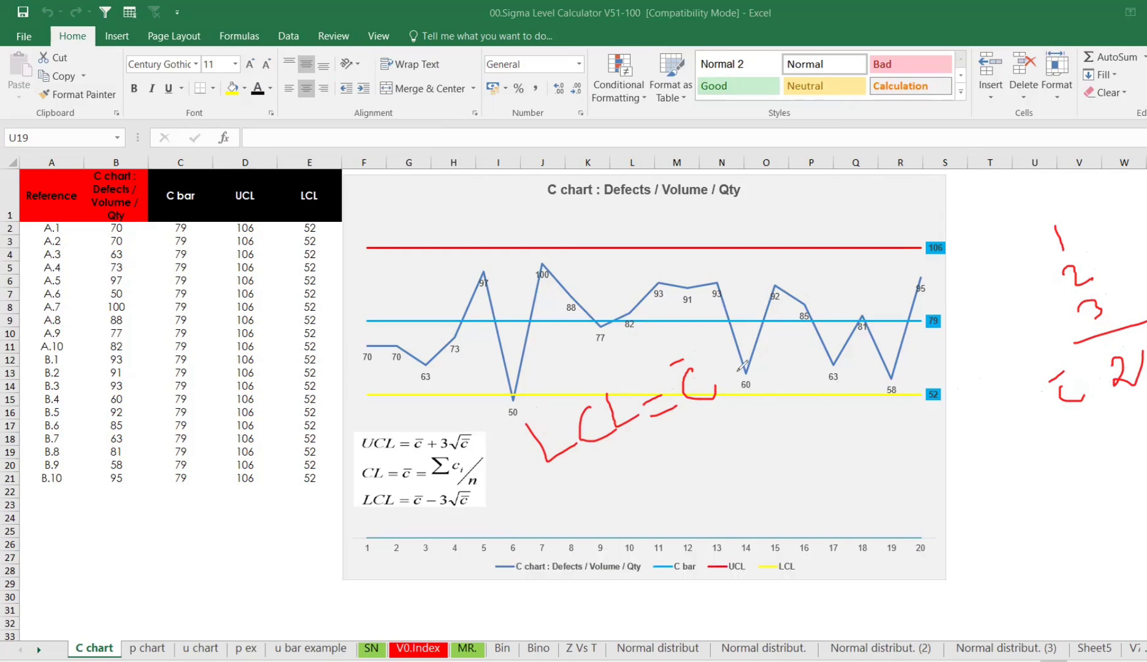
pyautogui.moveTo(731, 371); pyautogui.dragTo(770, 355)
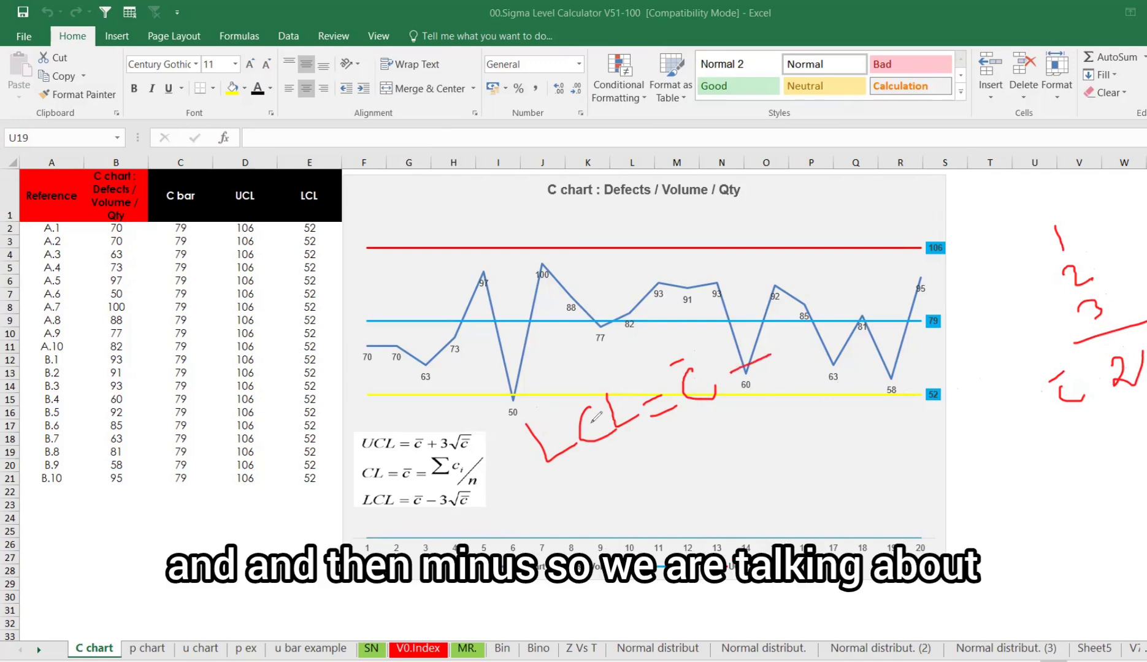
pyautogui.moveTo(556, 403); pyautogui.dragTo(544, 419)
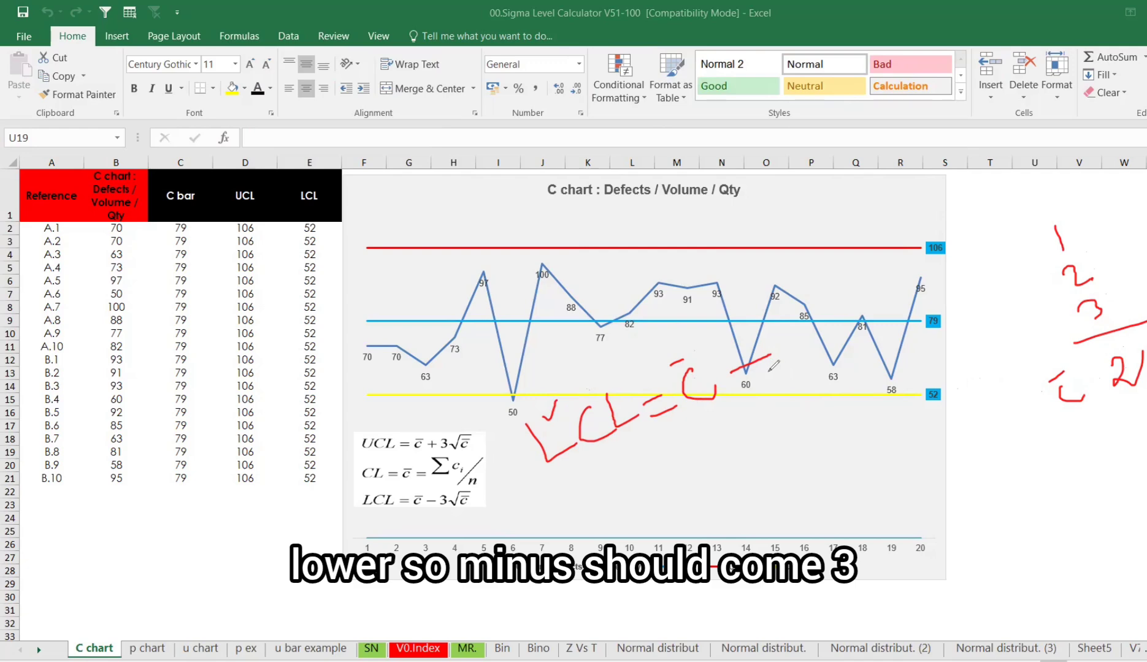
pyautogui.moveTo(779, 333)
pyautogui.mouseDown()
pyautogui.moveTo(809, 340)
pyautogui.moveTo(791, 364)
pyautogui.mouseUp()
pyautogui.moveTo(822, 328)
pyautogui.mouseDown()
pyautogui.moveTo(825, 309)
pyautogui.moveTo(866, 275)
pyautogui.moveTo(854, 320)
pyautogui.moveTo(850, 300)
pyautogui.mouseUp()
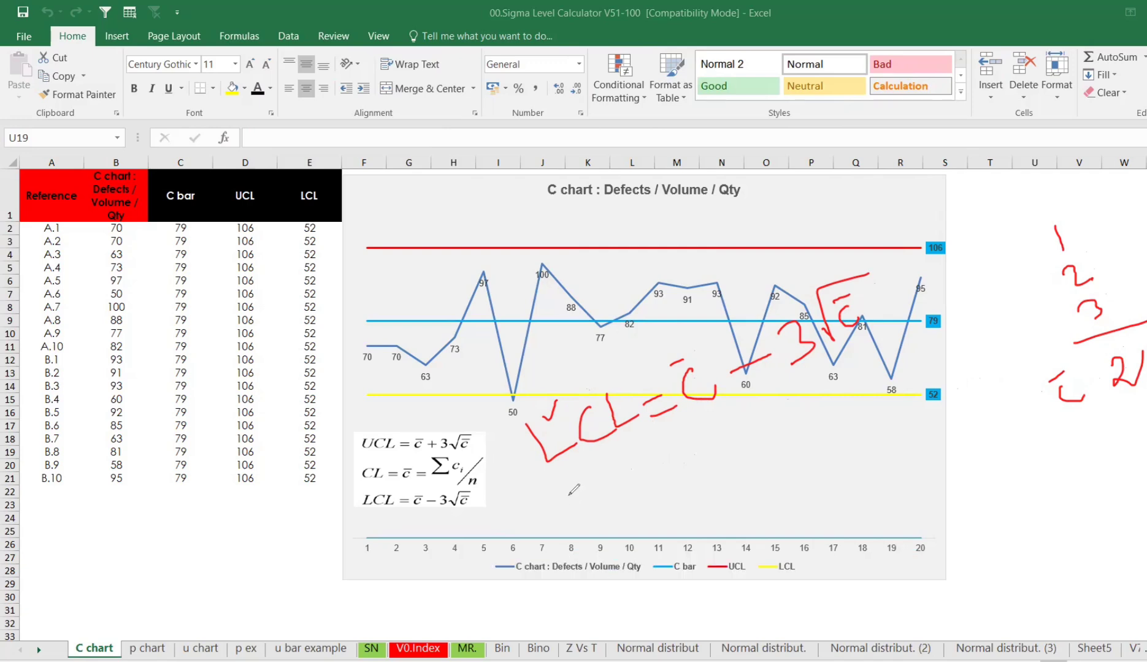
pyautogui.moveTo(569, 493)
pyautogui.mouseDown()
pyautogui.moveTo(598, 521)
pyautogui.moveTo(589, 469)
pyautogui.moveTo(649, 486)
pyautogui.moveTo(696, 457)
pyautogui.moveTo(699, 470)
pyautogui.moveTo(744, 469)
pyautogui.mouseUp()
pyautogui.moveTo(701, 437)
pyautogui.mouseDown()
pyautogui.moveTo(731, 423)
pyautogui.moveTo(791, 432)
pyautogui.moveTo(778, 450)
pyautogui.mouseUp()
pyautogui.moveTo(762, 367)
pyautogui.mouseDown()
pyautogui.moveTo(777, 407)
pyautogui.moveTo(784, 397)
pyautogui.moveTo(855, 421)
pyautogui.moveTo(876, 354)
pyautogui.moveTo(870, 395)
pyautogui.moveTo(883, 401)
pyautogui.mouseUp()
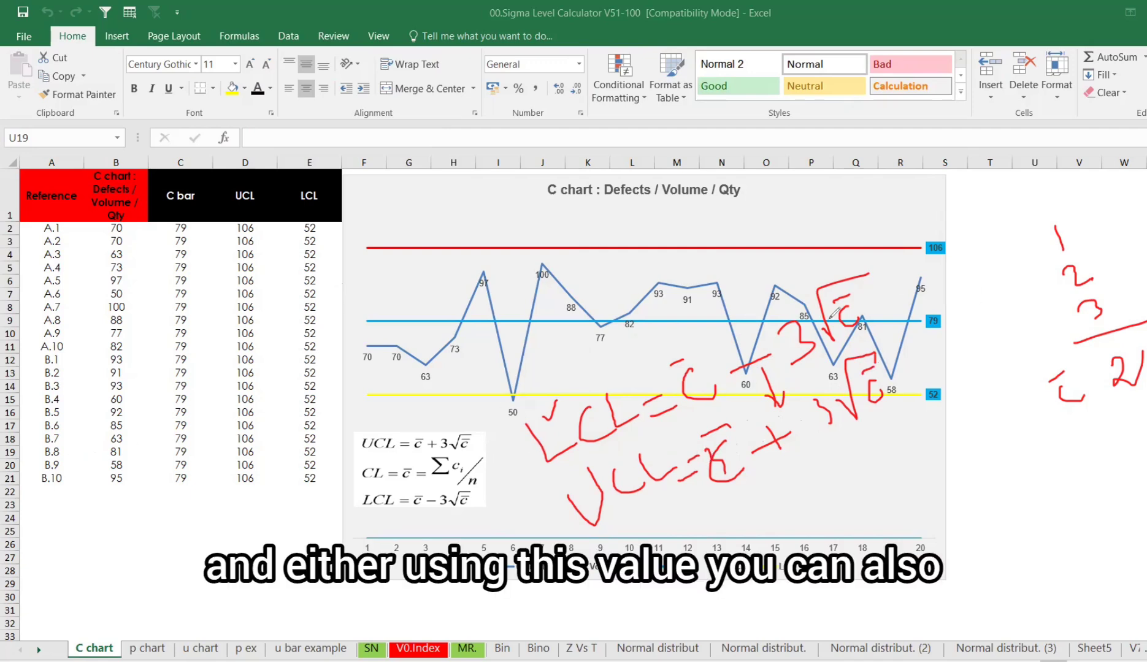
pyautogui.moveTo(950, 226)
pyautogui.mouseDown()
pyautogui.moveTo(935, 228)
pyautogui.moveTo(906, 337)
pyautogui.moveTo(951, 408)
pyautogui.moveTo(964, 251)
pyautogui.moveTo(949, 226)
pyautogui.mouseUp()
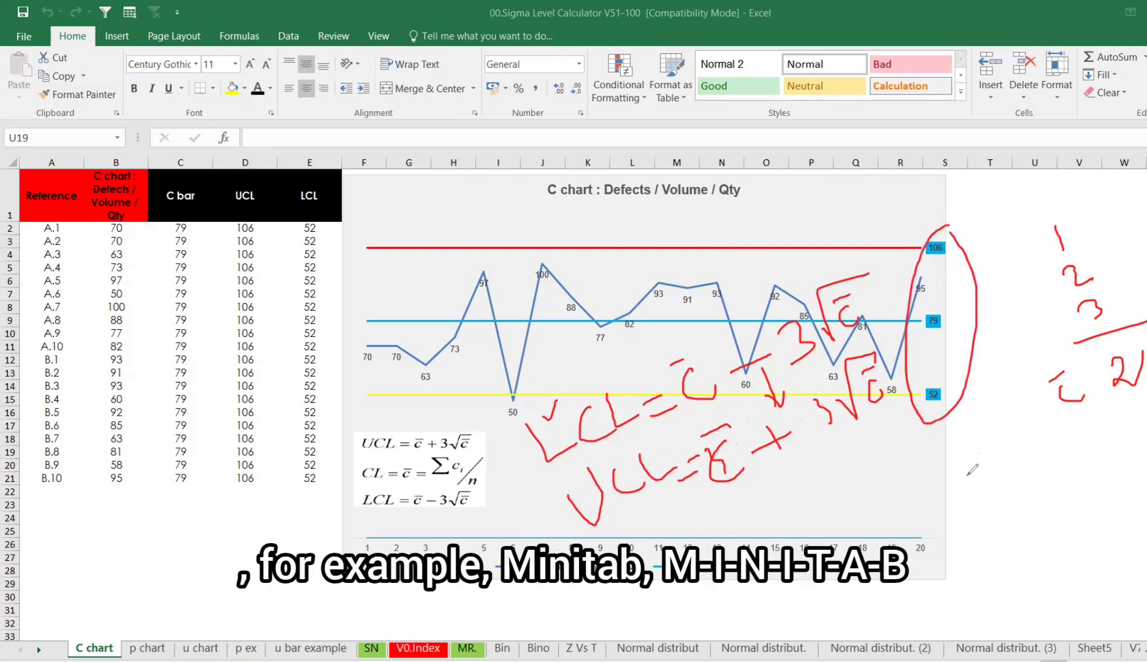
pyautogui.moveTo(974, 500)
pyautogui.mouseDown()
pyautogui.moveTo(968, 473)
pyautogui.moveTo(985, 484)
pyautogui.moveTo(1018, 472)
pyautogui.moveTo(1012, 457)
pyautogui.moveTo(1070, 461)
pyautogui.moveTo(1070, 441)
pyautogui.moveTo(1098, 429)
pyautogui.moveTo(1089, 460)
pyautogui.mouseUp()
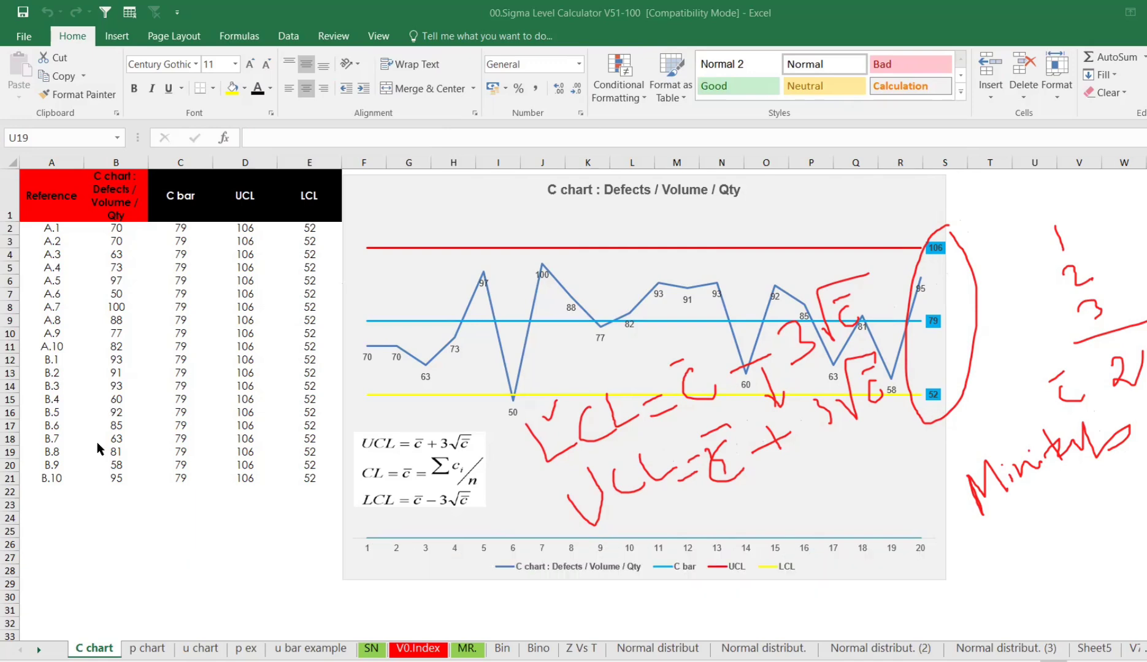
pyautogui.press('Escape')
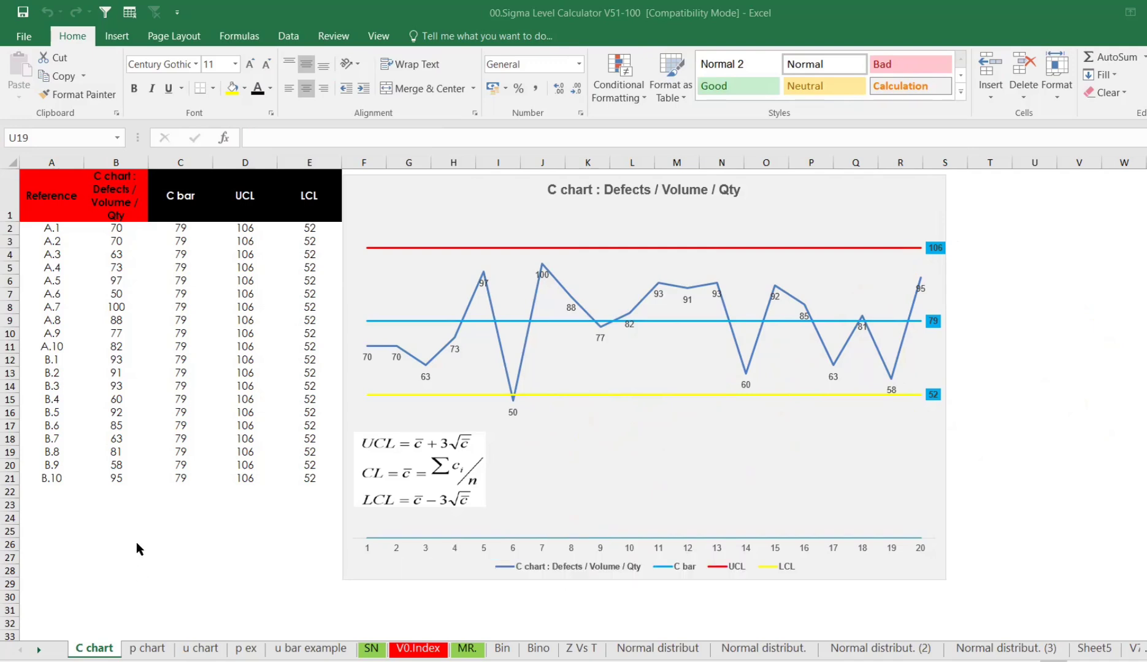
# - Examine the defect-count formula in column B and recalculate the sheet repeatedly to regenerate the random values
pyautogui.moveTo(113, 228); pyautogui.dragTo(115, 475)
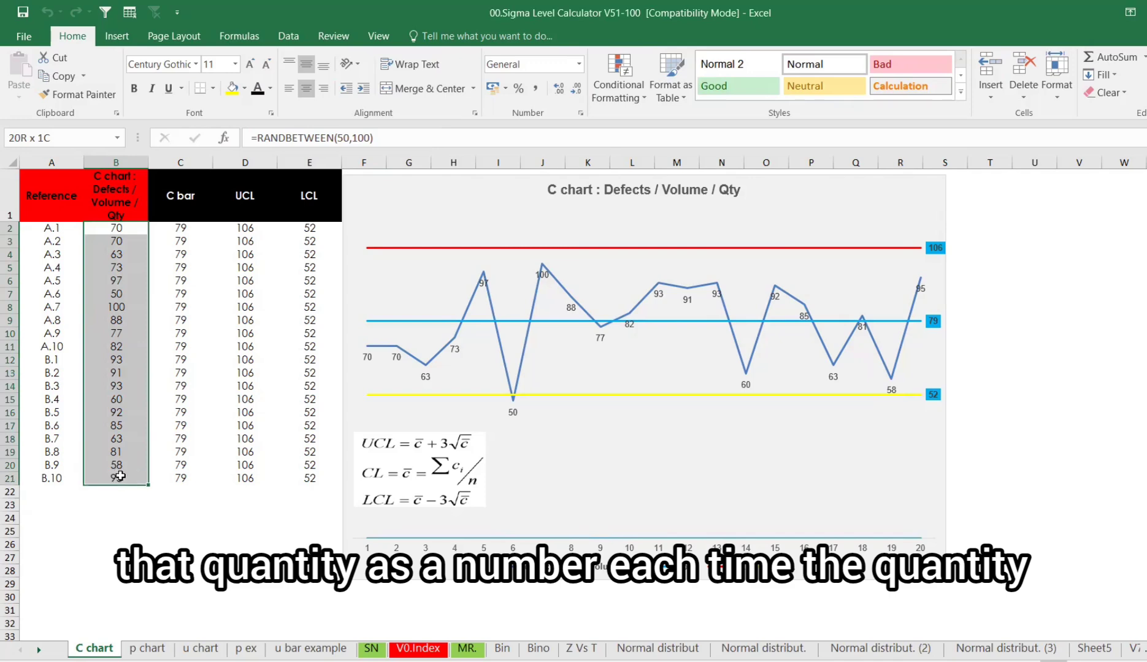
pyautogui.click(104, 504)
pyautogui.press('Delete')
pyautogui.press('Delete')
pyautogui.press('Delete')
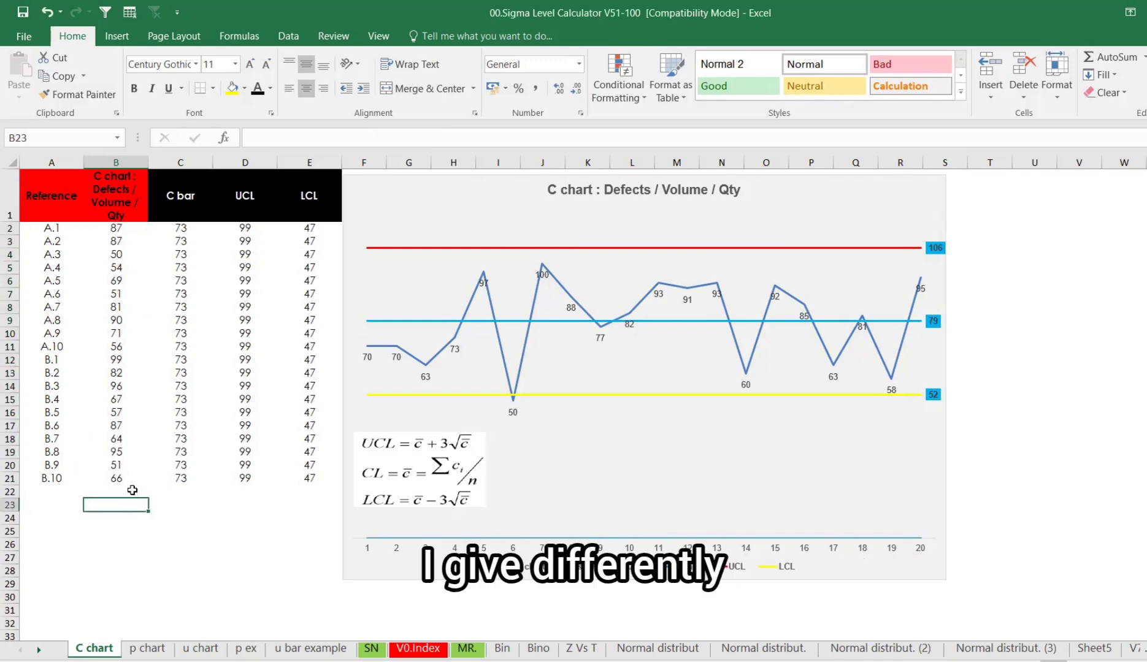
pyautogui.press('Delete')
pyautogui.press('Delete')
pyautogui.press('Delete')
pyautogui.press('Delete')
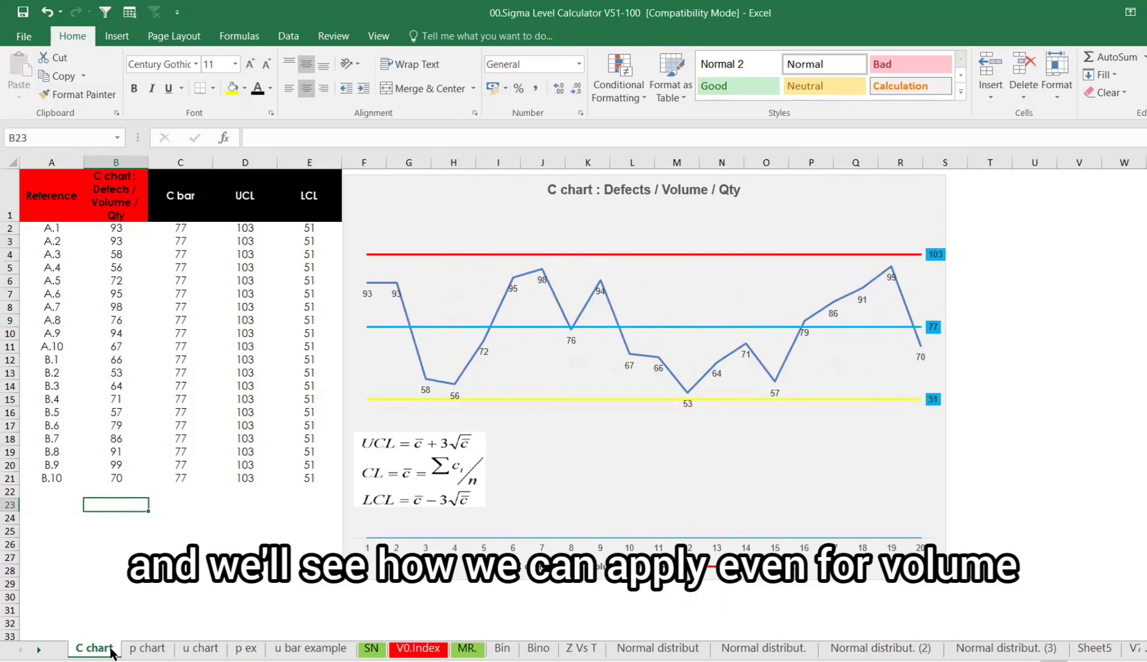
# - Create a copy of the C chart sheet in the same workbook
pyautogui.rightClick(108, 649)
pyautogui.click(165, 518)
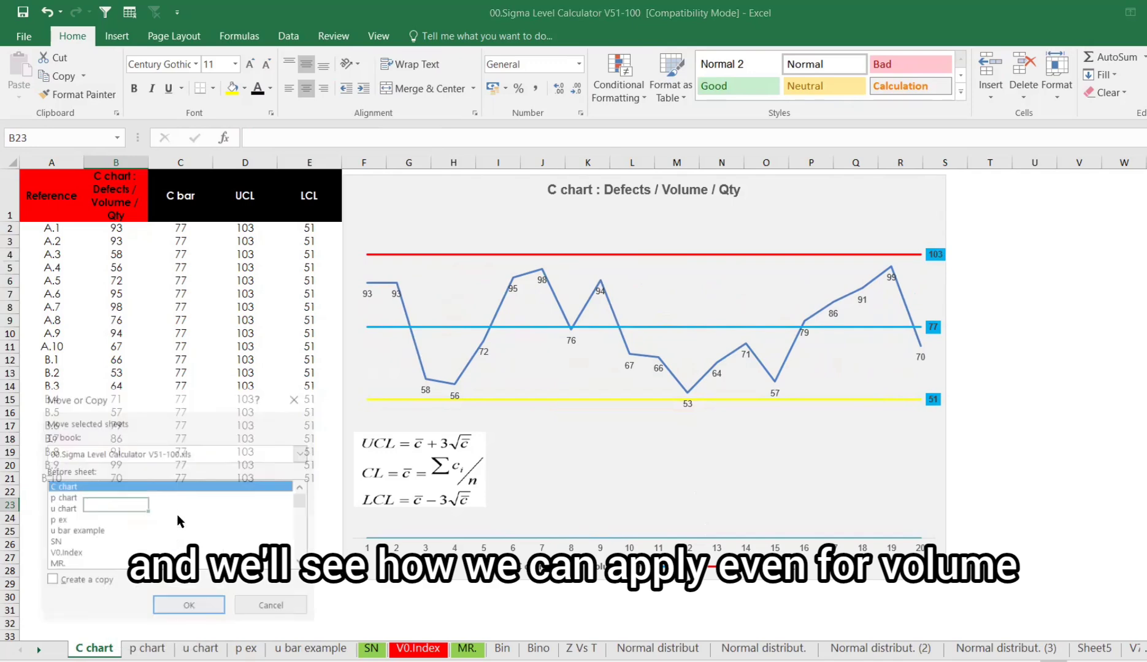
pyautogui.click(68, 583)
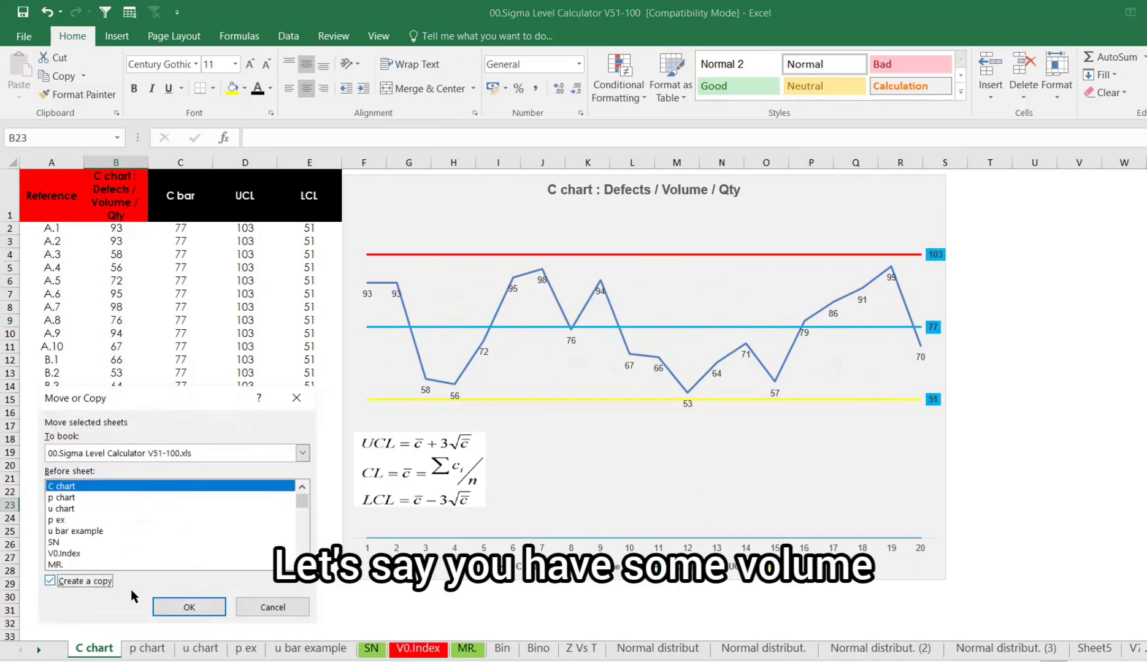
pyautogui.click(178, 607)
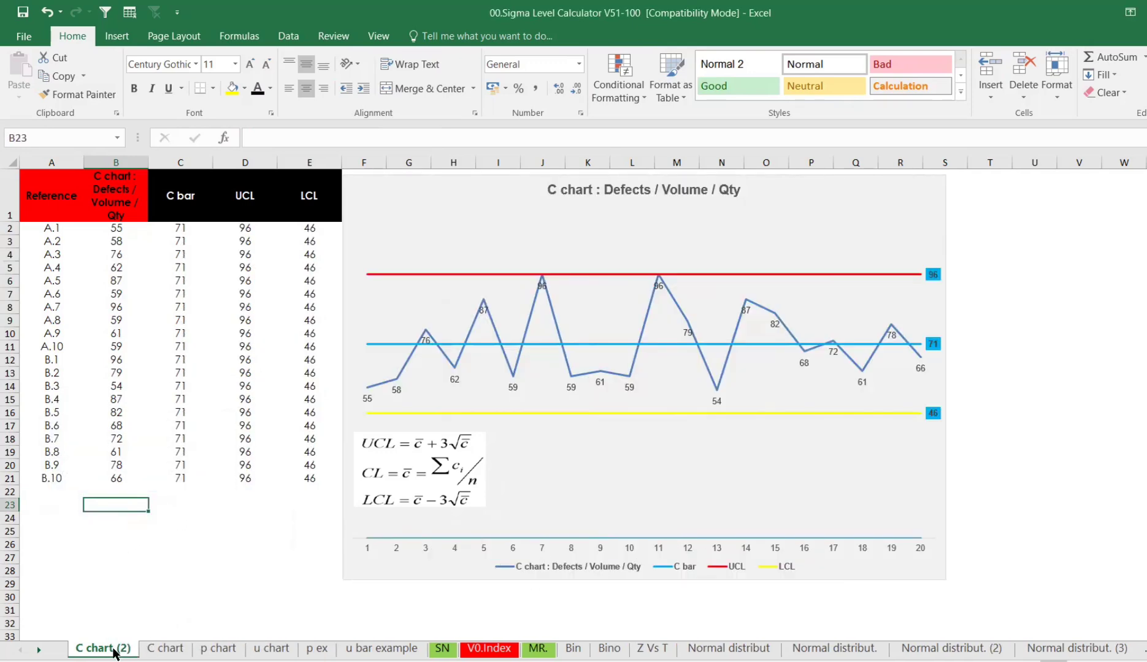
# - Rename the copied sheet to C chart_Youtube
pyautogui.rightClick(113, 649)
pyautogui.click(157, 498)
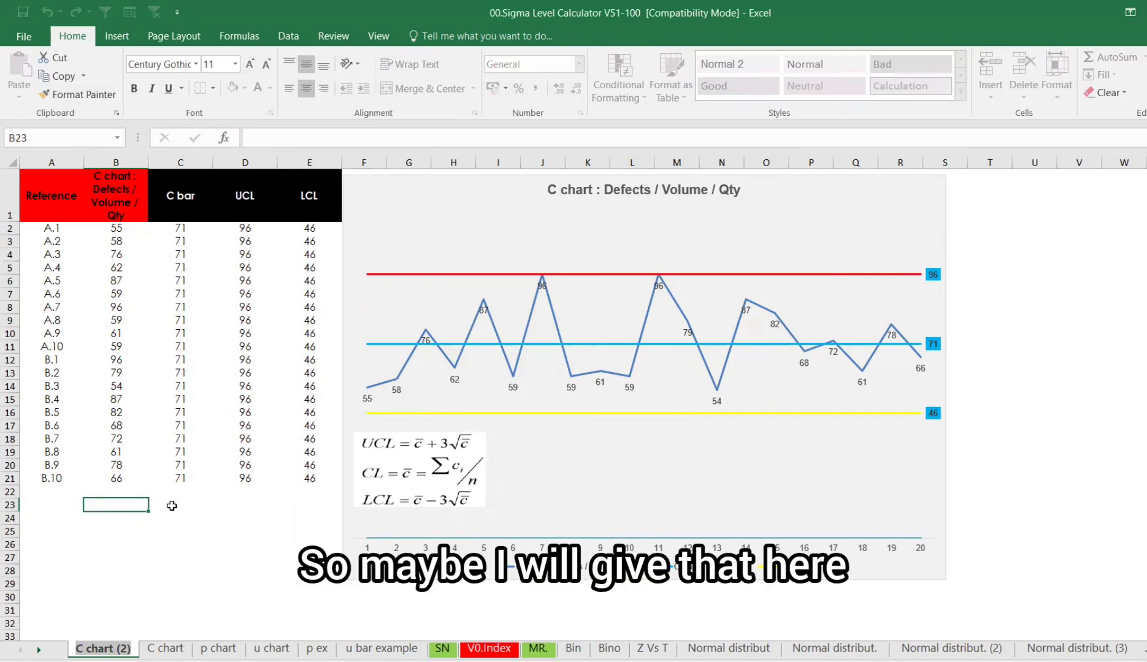
pyautogui.press('End')
pyautogui.press('BackSpace')
pyautogui.press('BackSpace')
pyautogui.press('BackSpace')
pyautogui.press('BackSpace')
pyautogui.write('_You')
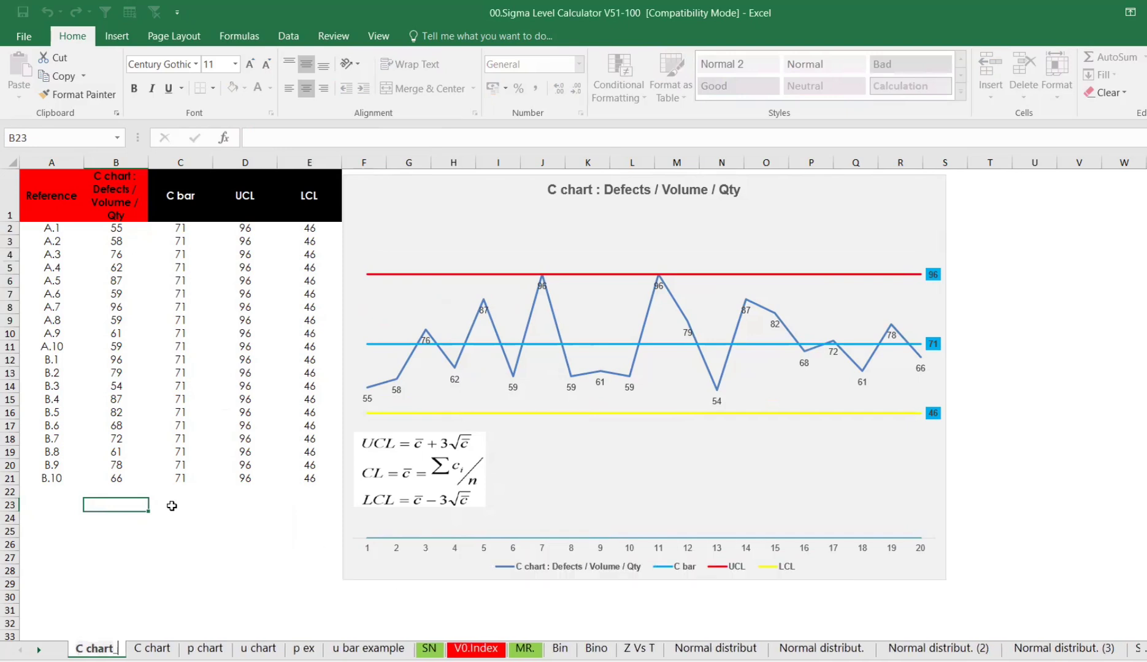
pyautogui.write('tube')
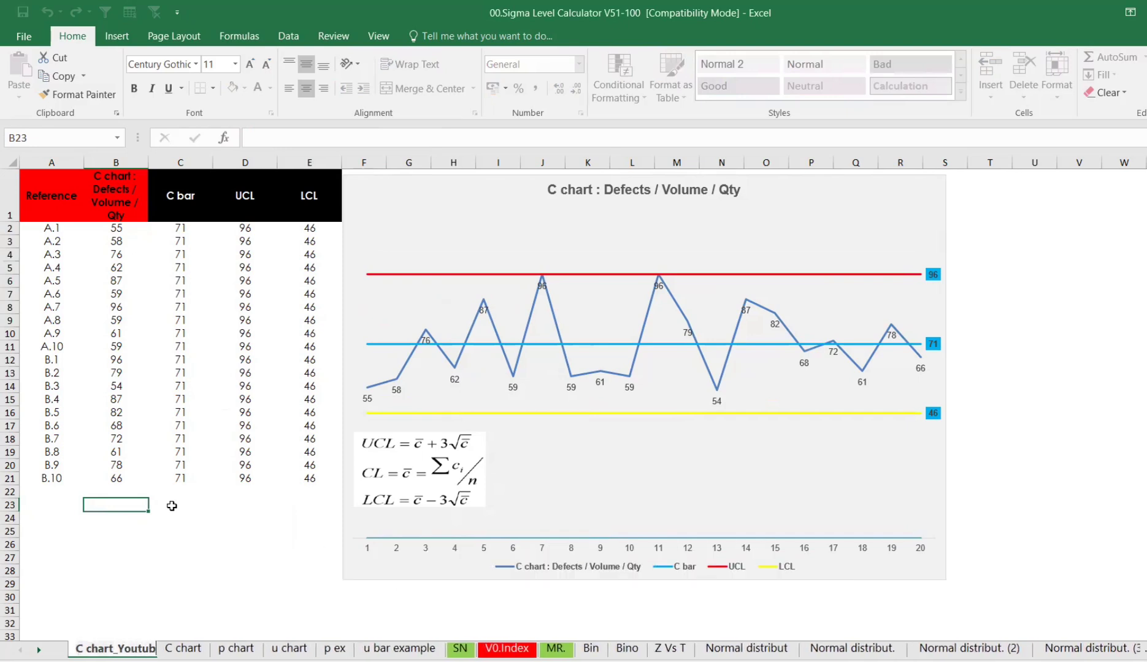
pyautogui.press('Return')
# - Delete the chart and clear the C bar, UCL and LCL values in rows 2 to 21
pyautogui.click(444, 586)
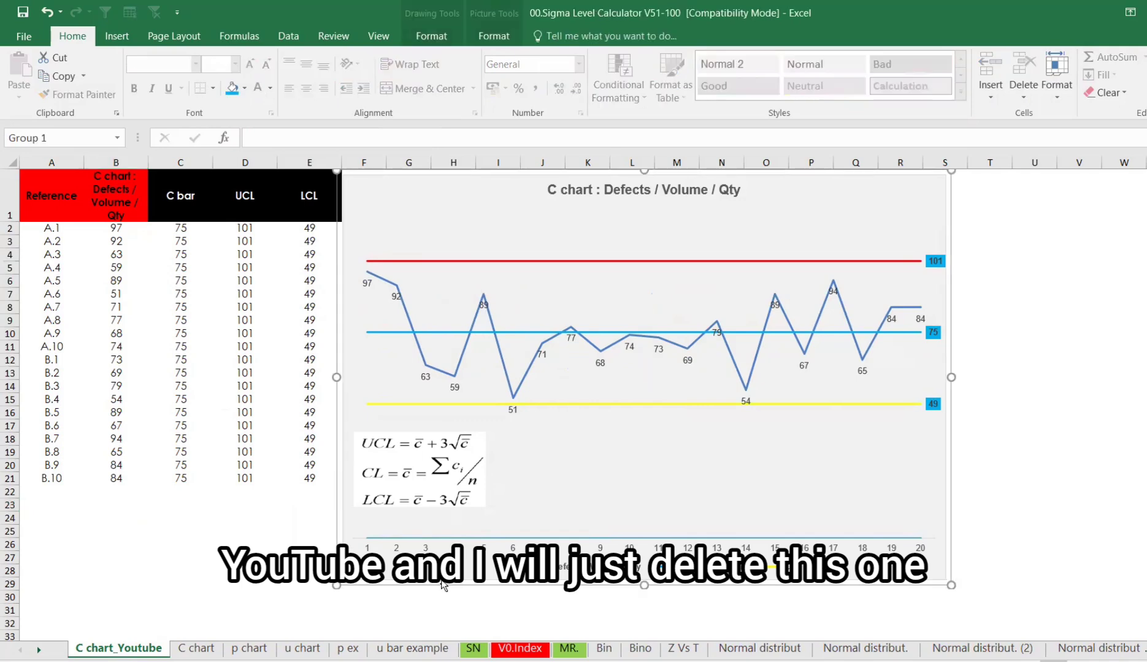
pyautogui.press('Delete')
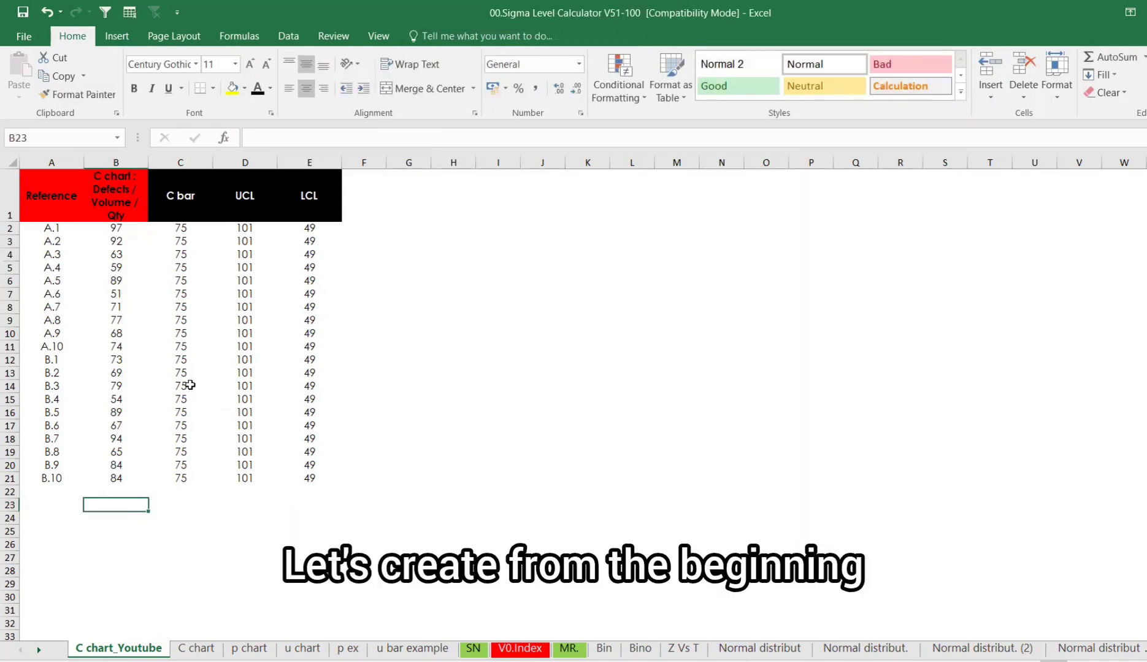
pyautogui.moveTo(166, 227); pyautogui.dragTo(318, 474)
pyautogui.press('Delete')
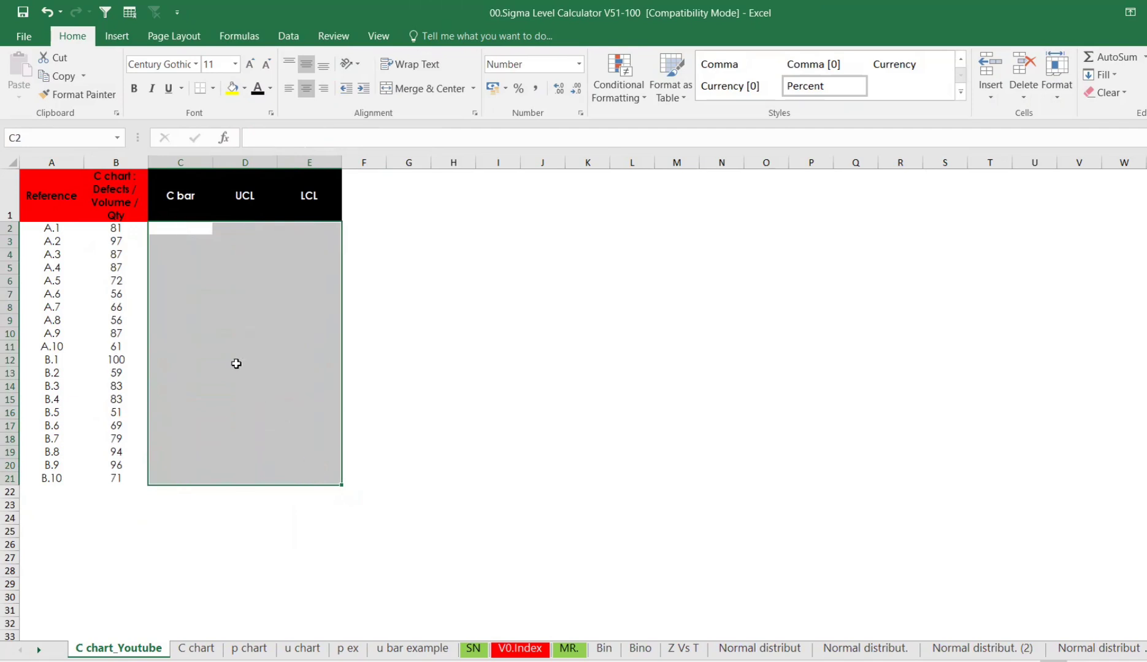
# - Clear the Reference and defect-count data in rows 2 to 21
pyautogui.moveTo(61, 229); pyautogui.dragTo(57, 471)
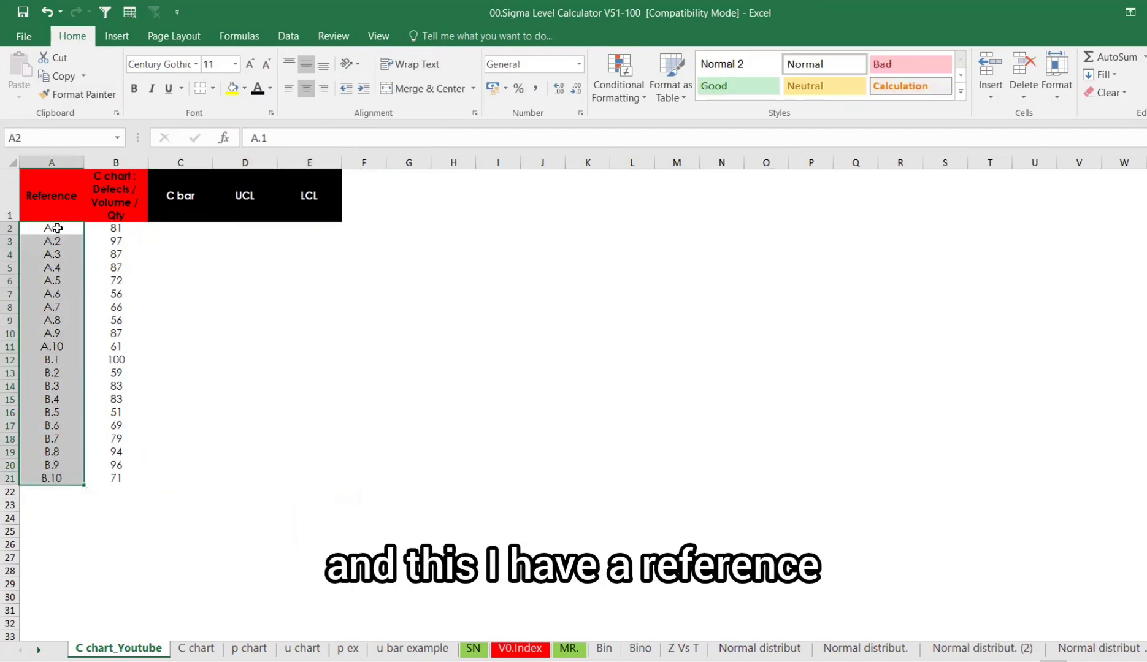
pyautogui.moveTo(59, 231); pyautogui.dragTo(122, 478)
pyautogui.press('Delete')
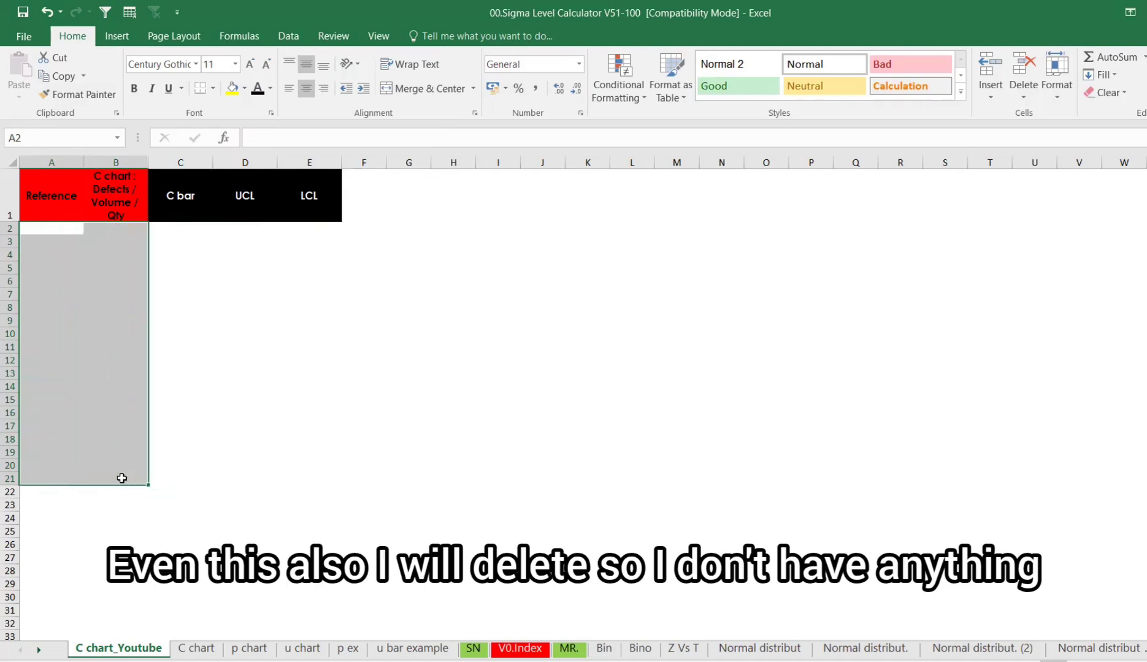
# - Enter A.1 as the first reference in cell A2
pyautogui.click(57, 227)
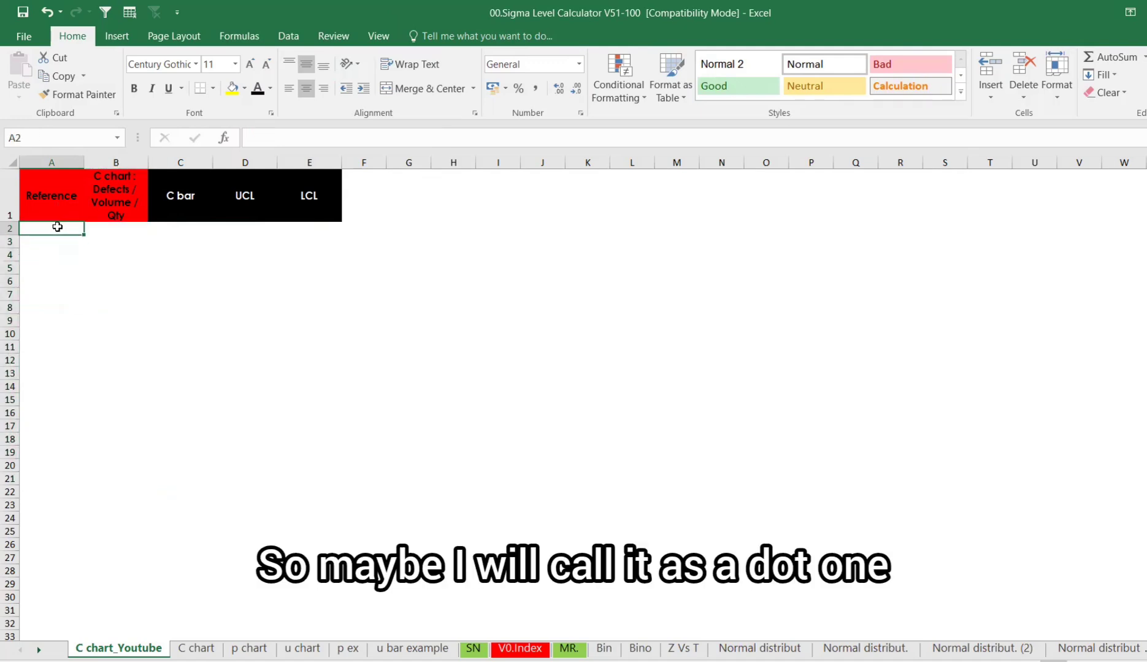
pyautogui.write('A')
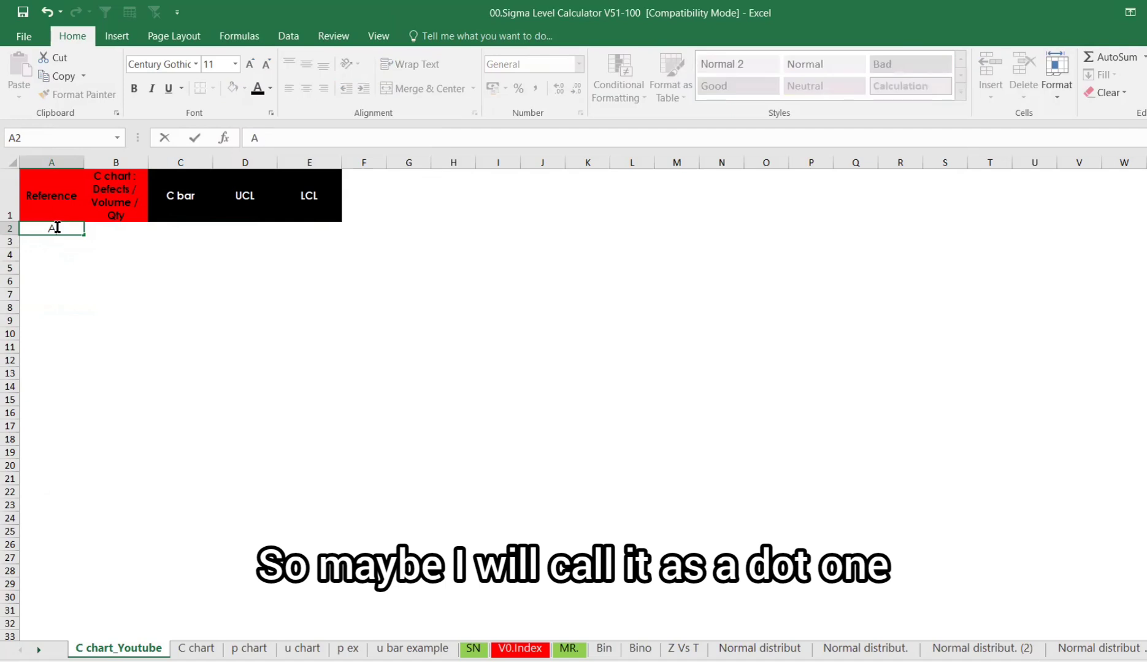
pyautogui.write('.1')
pyautogui.press('Return')
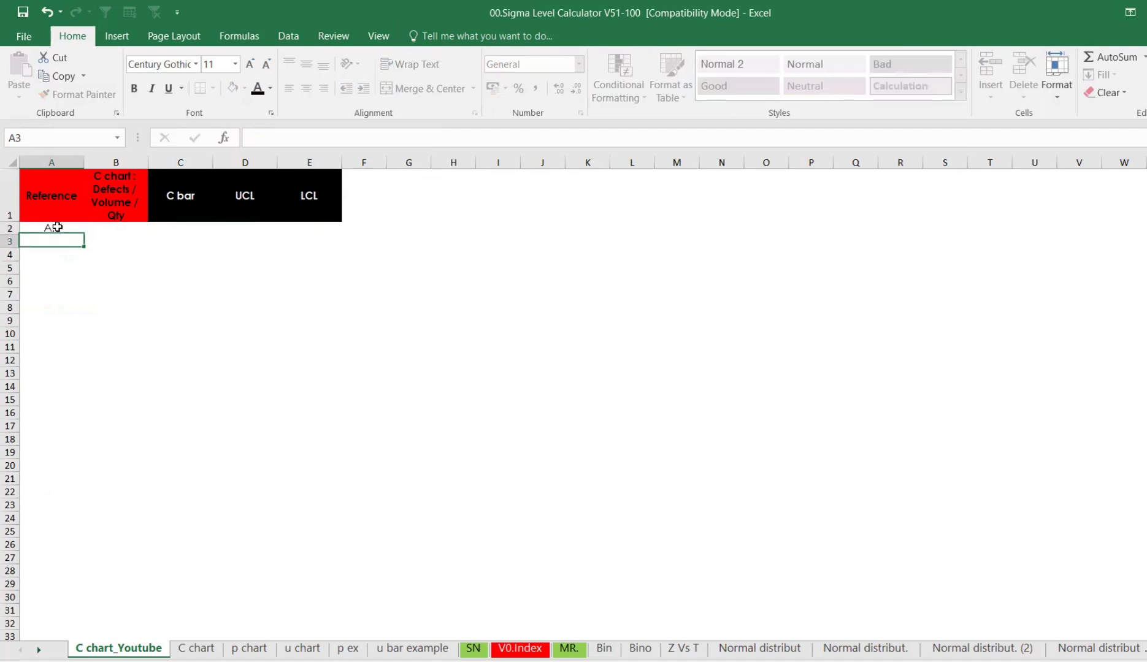
# - Replace the first reference in cell A2 with Jan
pyautogui.click(57, 227)
pyautogui.write('Jan')
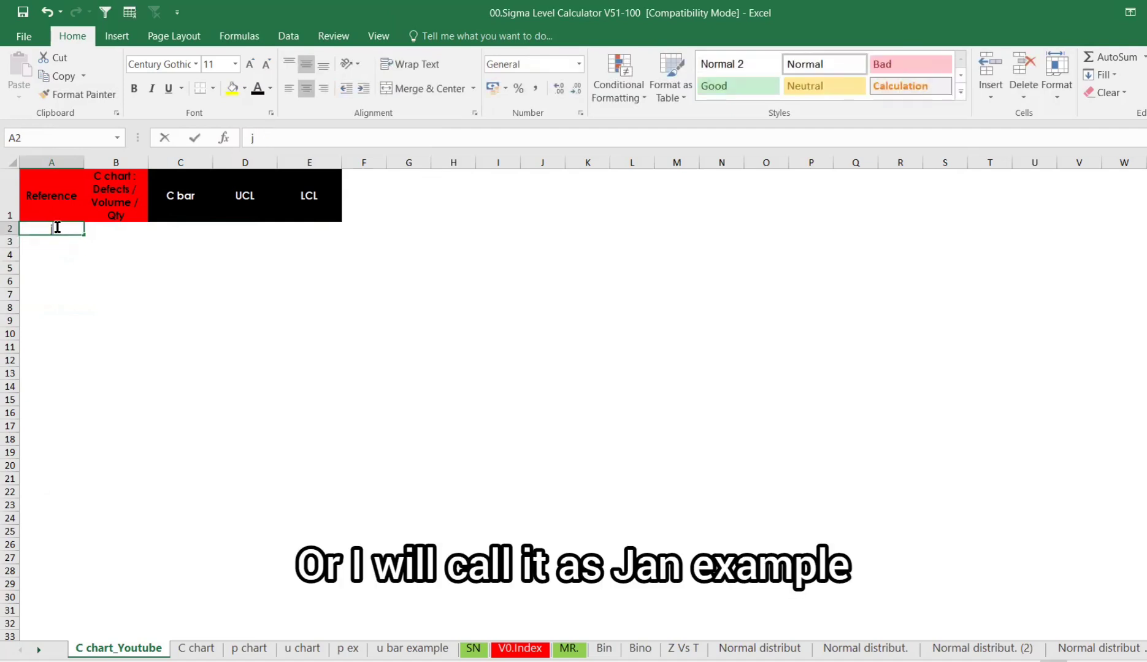
pyautogui.press('Return')
pyautogui.click(57, 227)
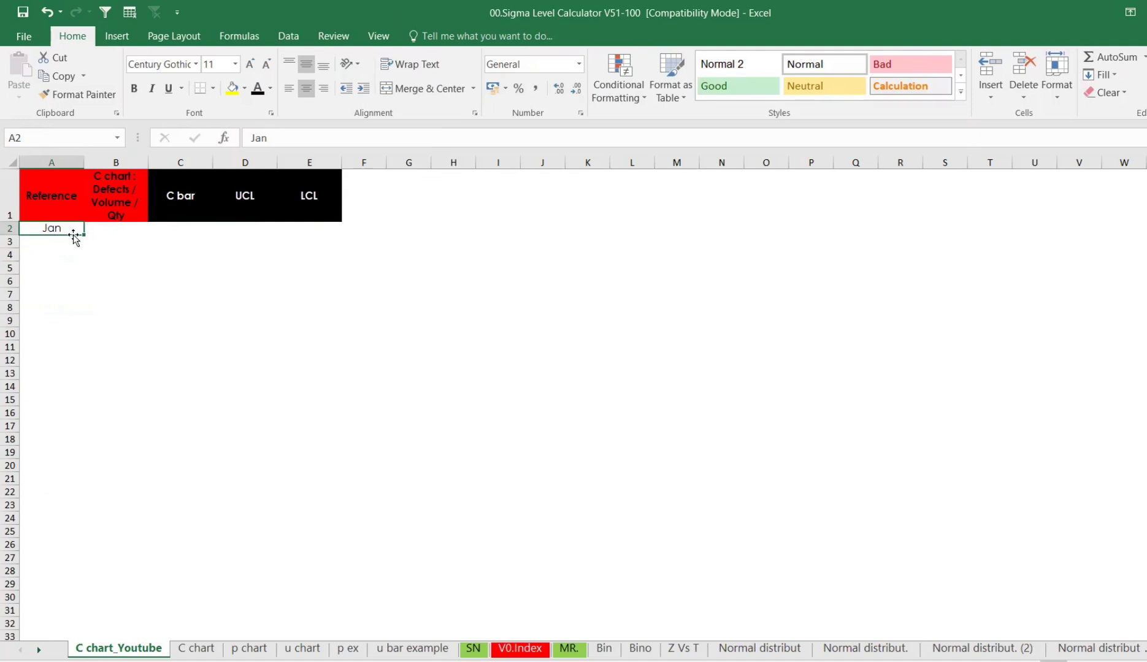
# - Fill the month references down column A from Jan to row 22
pyautogui.moveTo(84, 234); pyautogui.dragTo(86, 503)
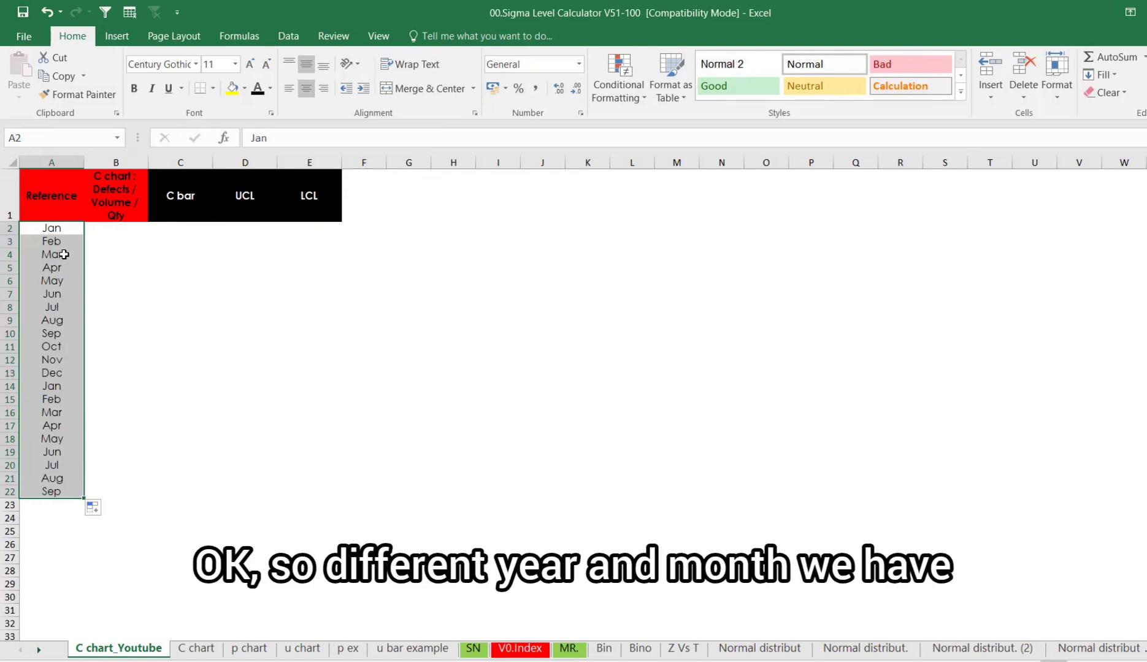
pyautogui.click(65, 231)
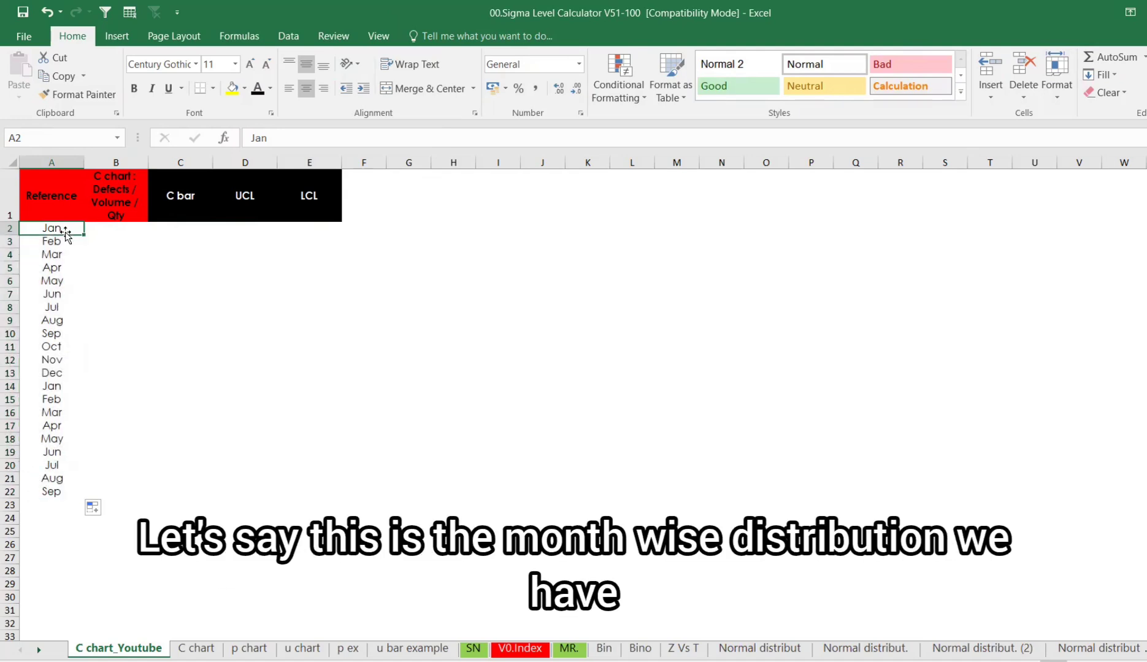
# - Enter =RANDBETWEEN(1000,2000) in cell B2 as the volume and fill it down to row 22
pyautogui.click(112, 230)
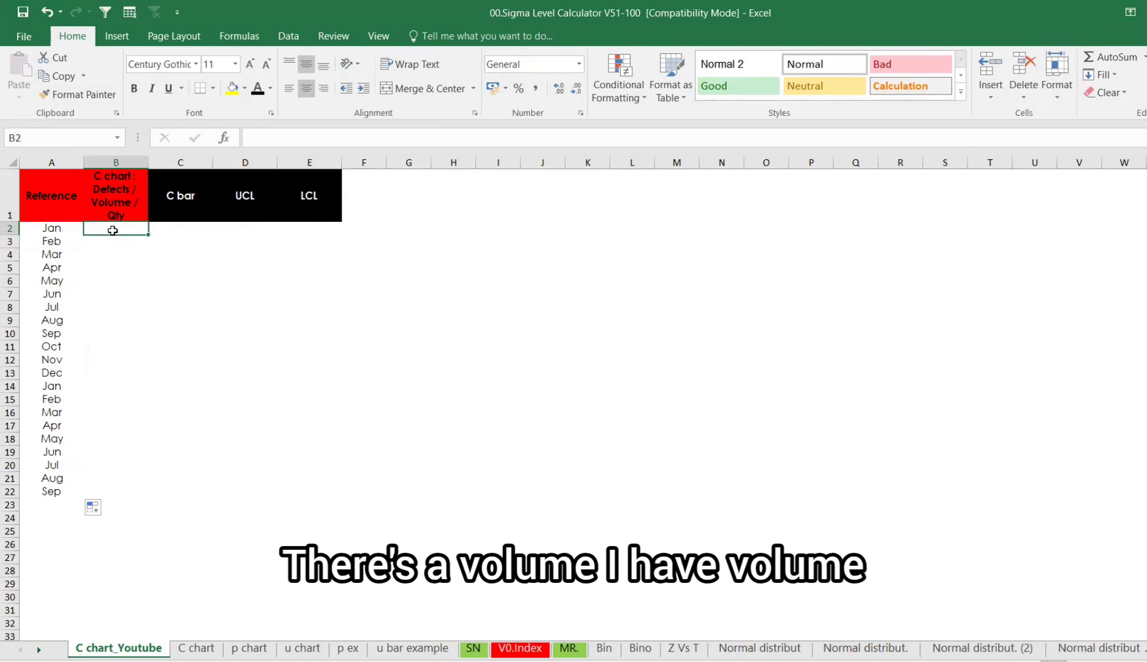
pyautogui.write('=rab')
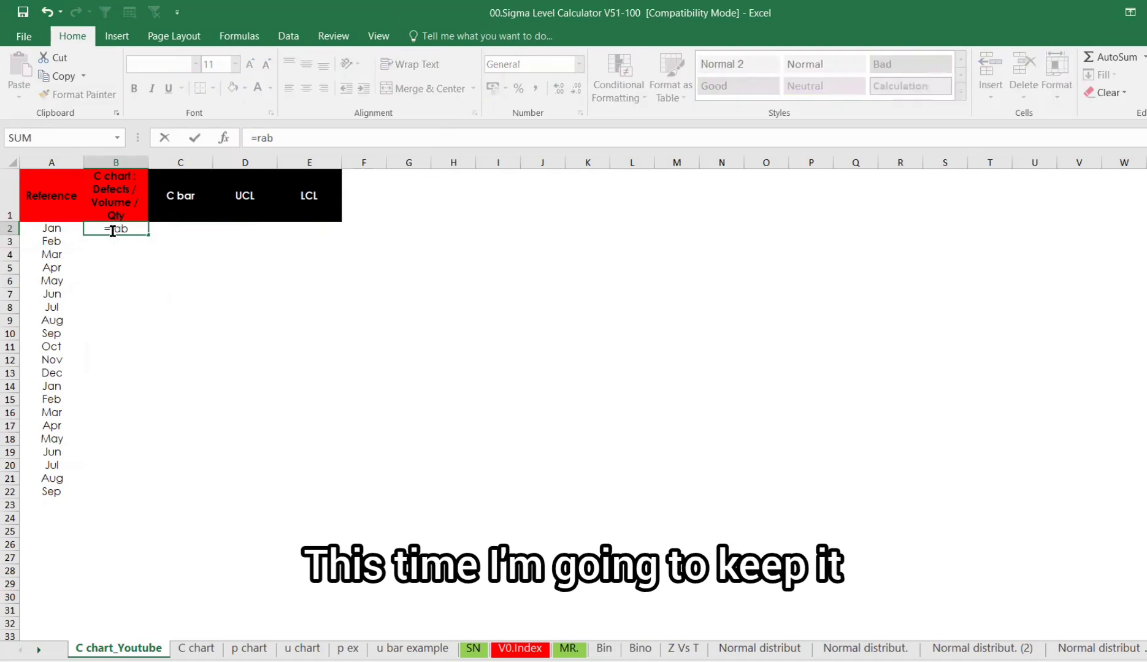
pyautogui.press('BackSpace')
pyautogui.press('Escape')
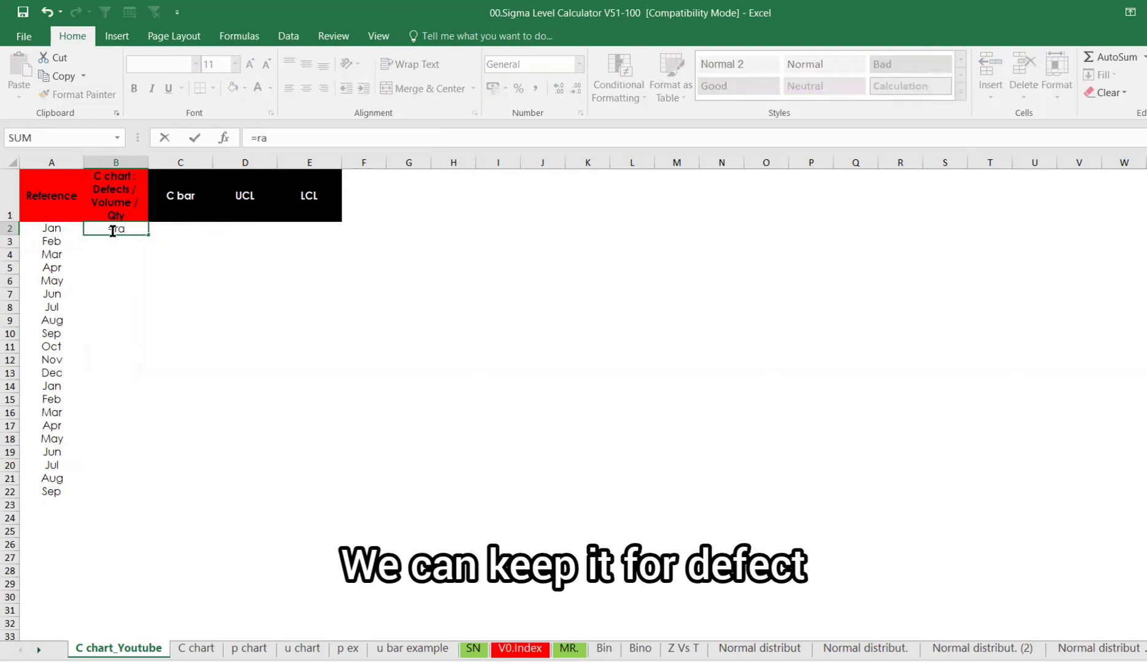
pyautogui.write('nd')
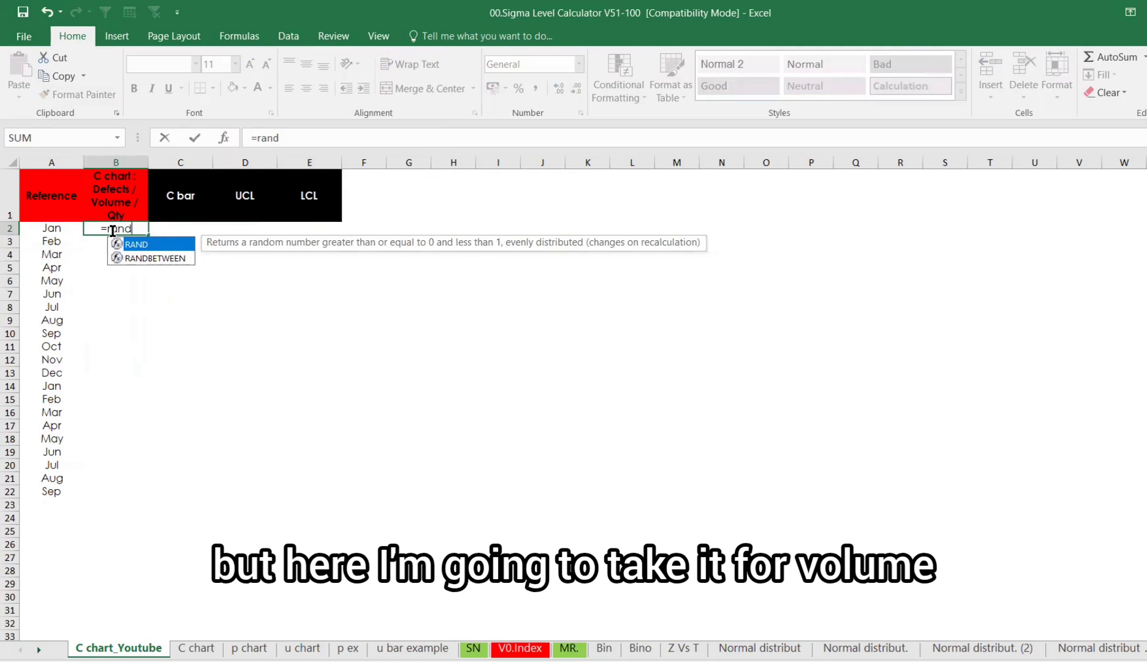
pyautogui.press('Down')
pyautogui.press('Tab')
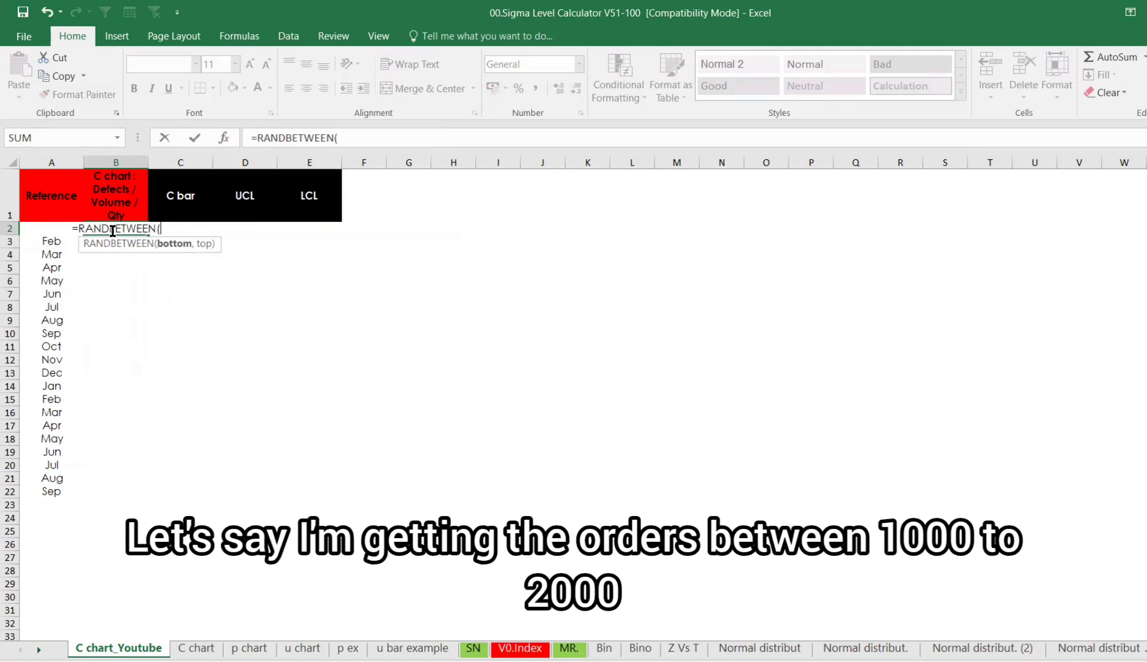
pyautogui.write('1')
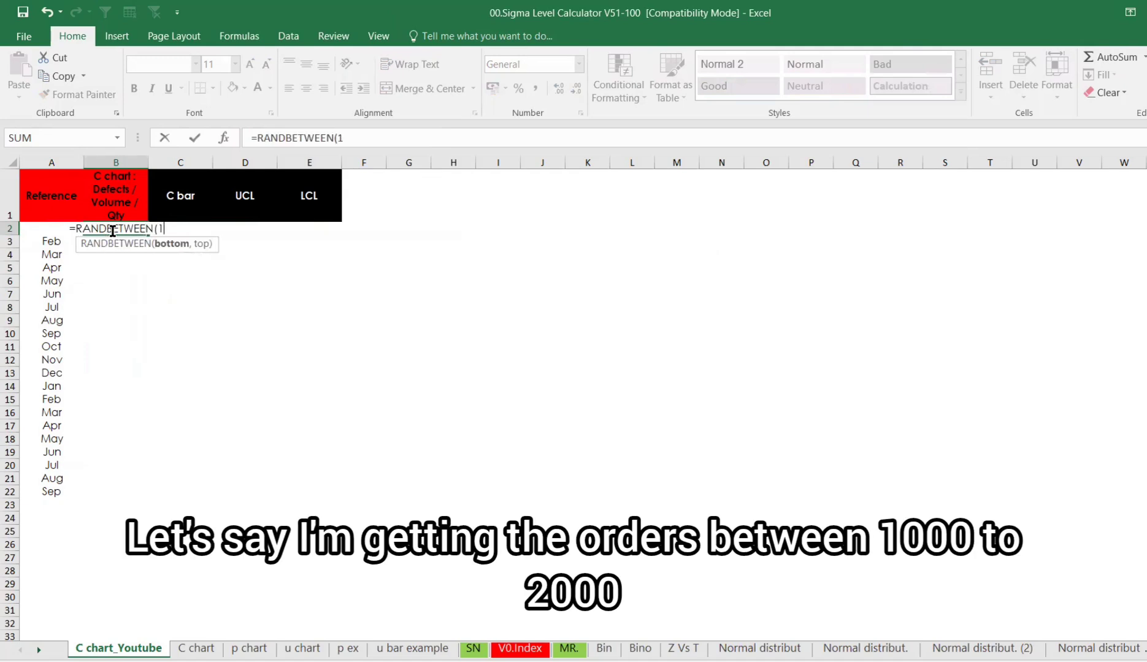
pyautogui.write('000,')
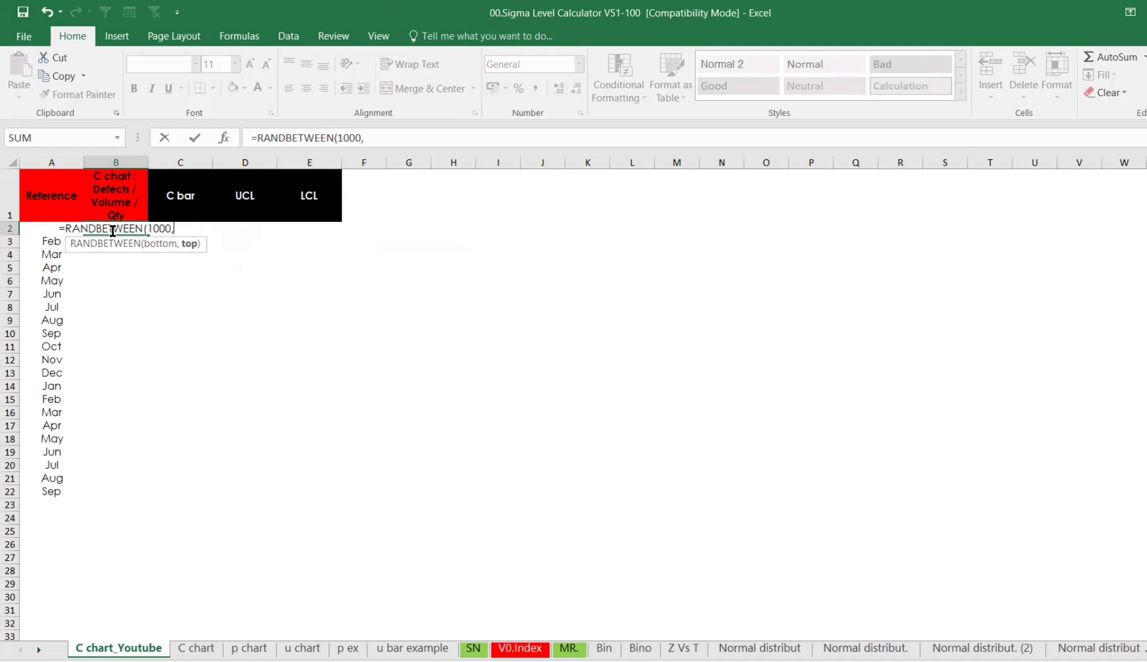
pyautogui.write('2000)')
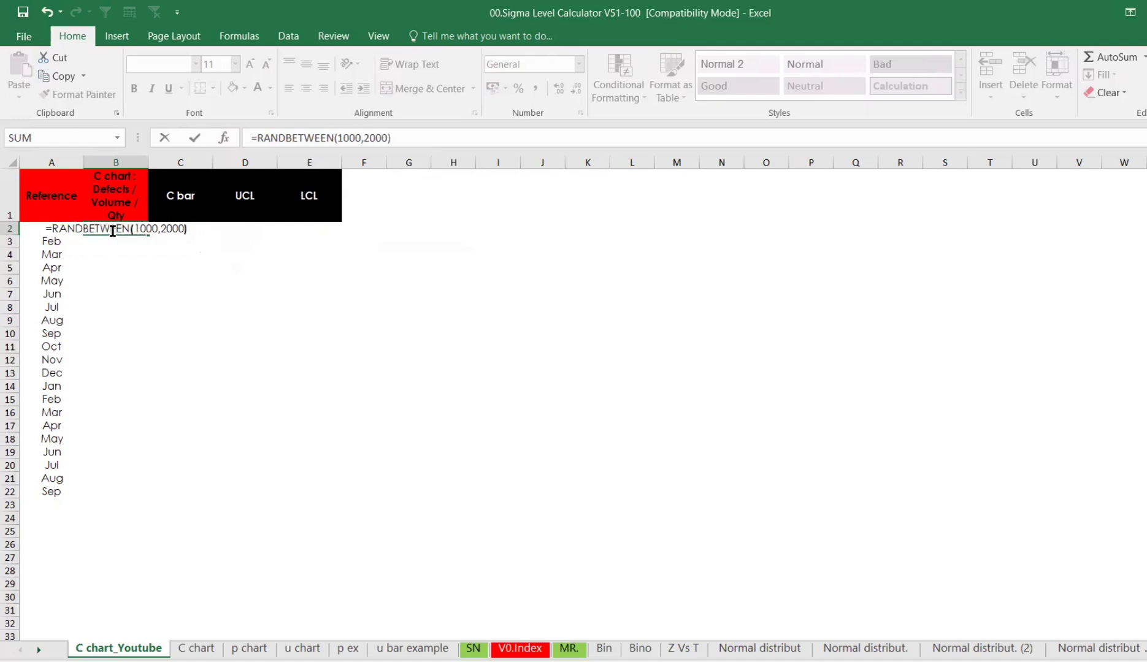
pyautogui.press('Return')
pyautogui.click(113, 228)
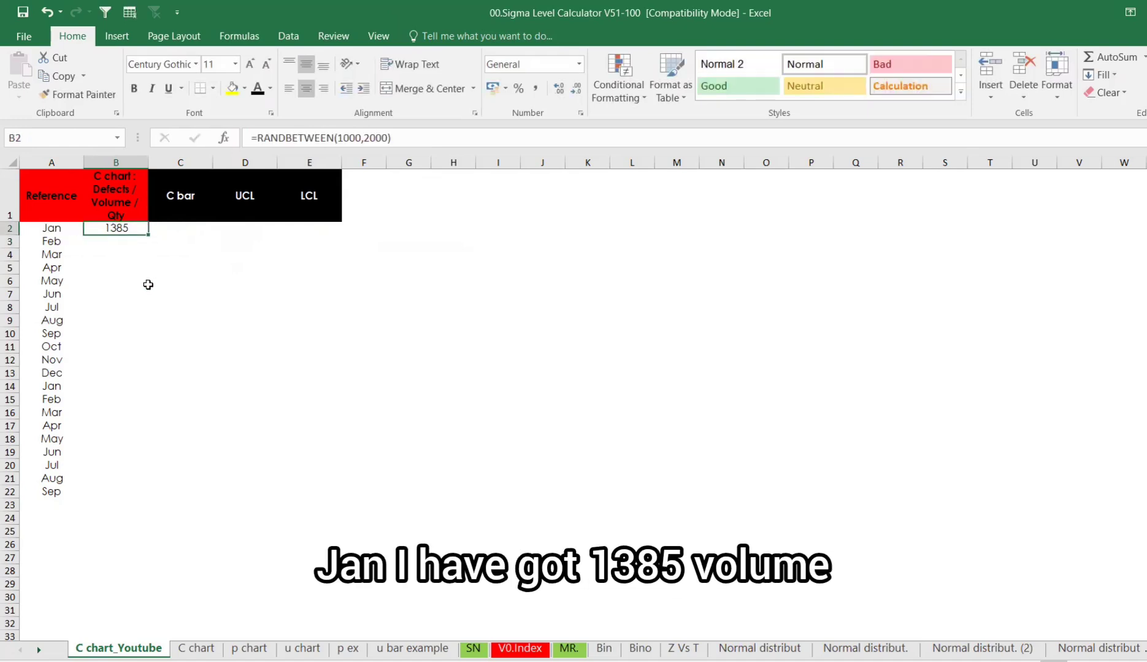
pyautogui.doubleClick(149, 237)
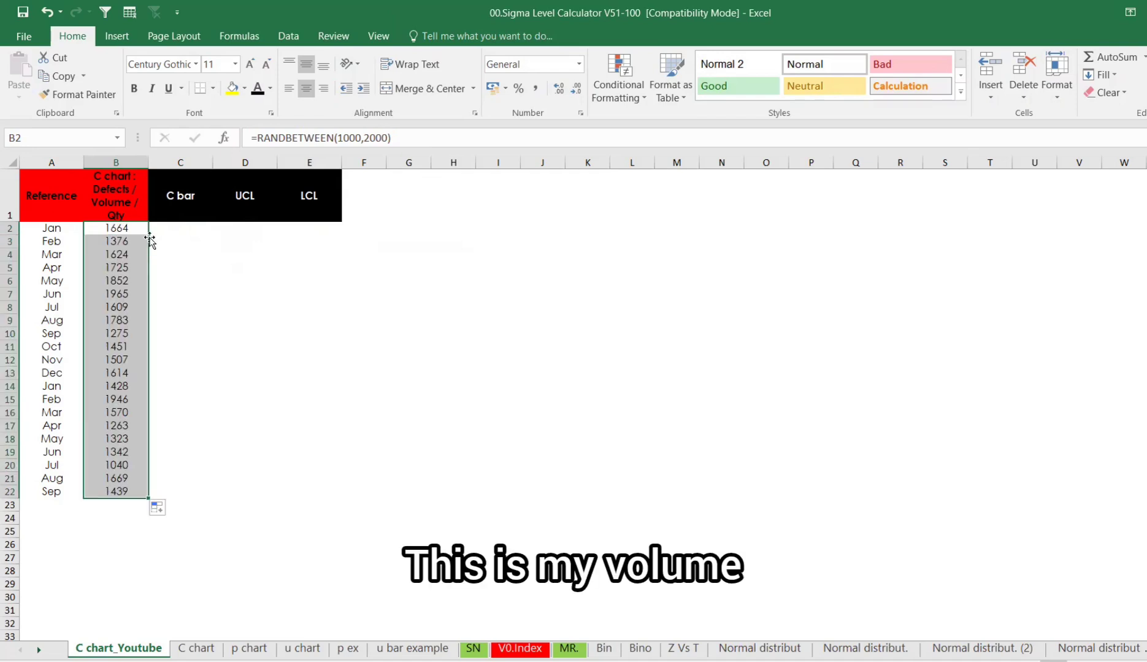
# - Calculate C bar in cell C2 as the AVERAGE of column B
pyautogui.click(175, 225)
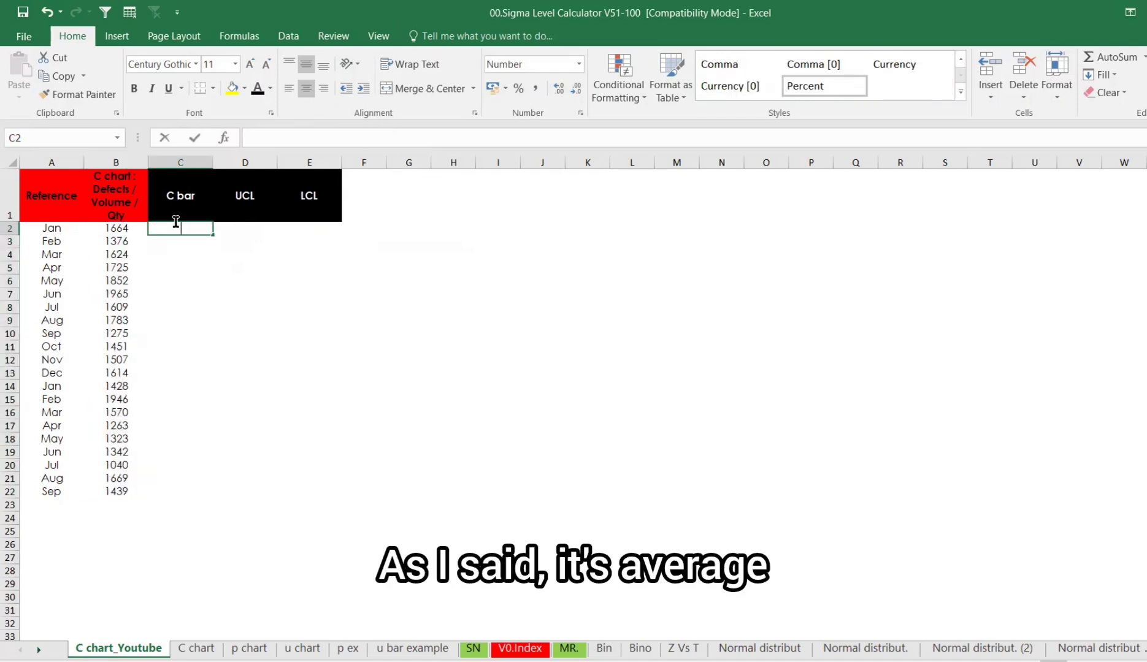
pyautogui.write('=aver')
pyautogui.press('Tab')
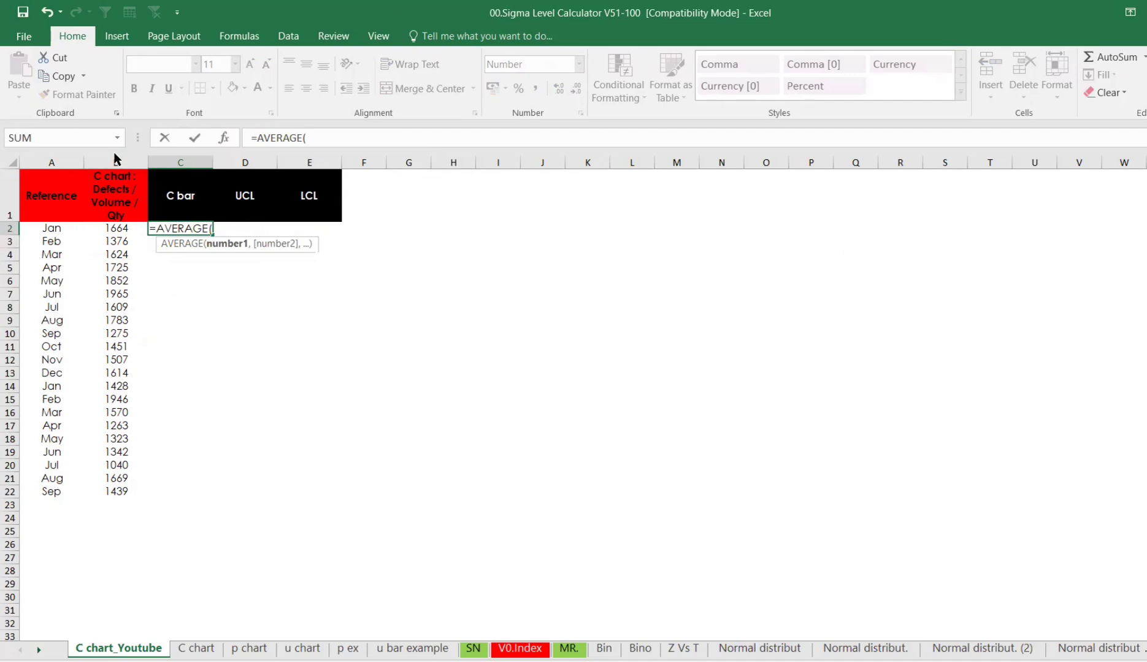
pyautogui.click(115, 159)
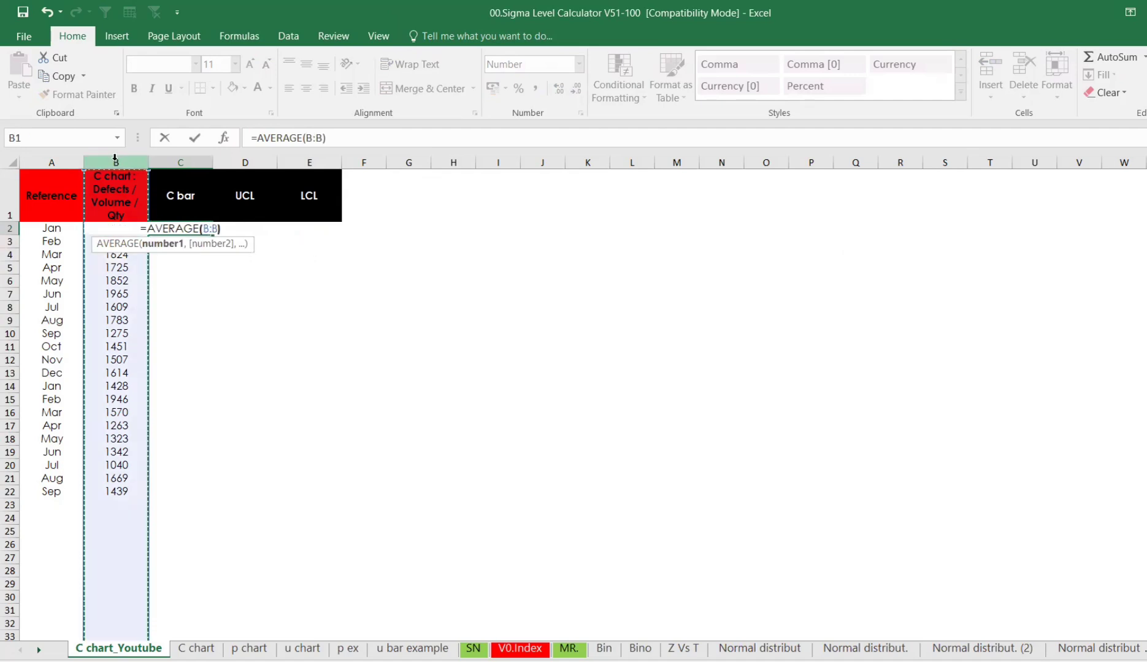
pyautogui.press('Return')
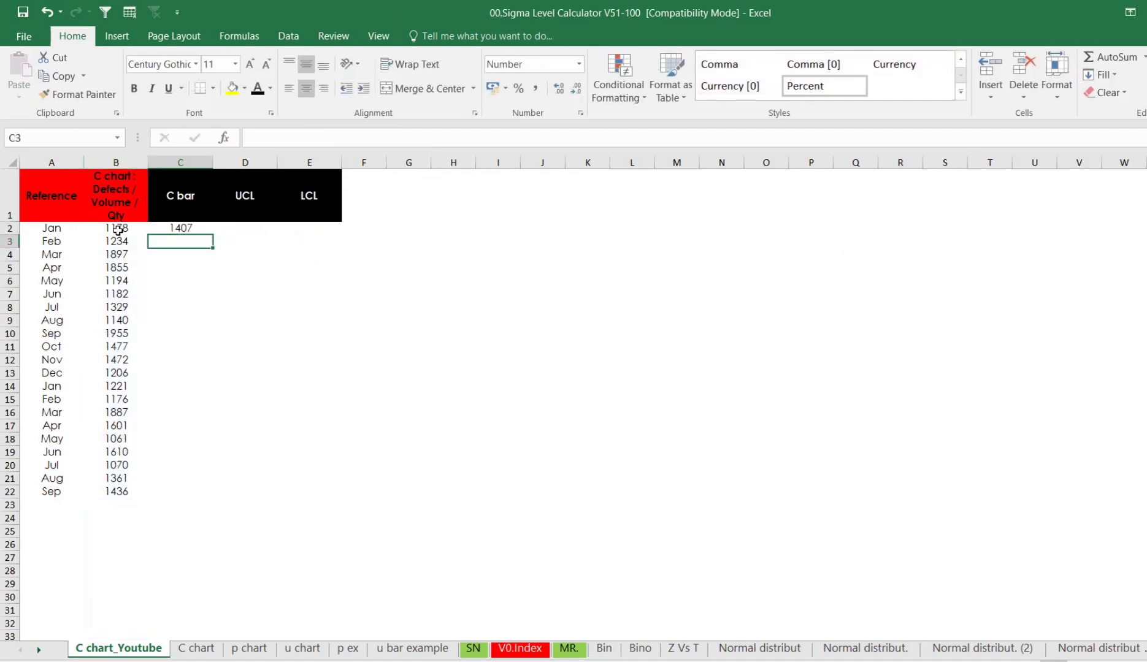
# - Copy the volume cells B2 to B22 and paste them back as values
pyautogui.click(118, 230)
pyautogui.hotkey('ctrl', 'shift', 'Down')
pyautogui.hotkey('ctrl', 'c')
pyautogui.hotkey('ctrl', 'v')
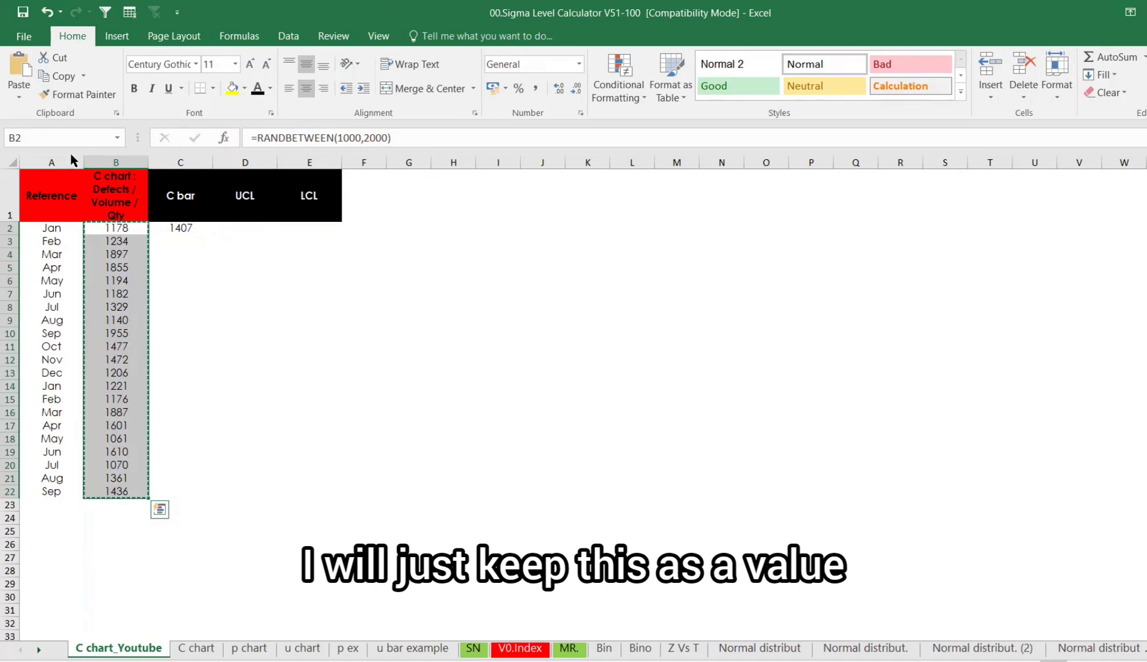
pyautogui.click(19, 96)
pyautogui.click(19, 182)
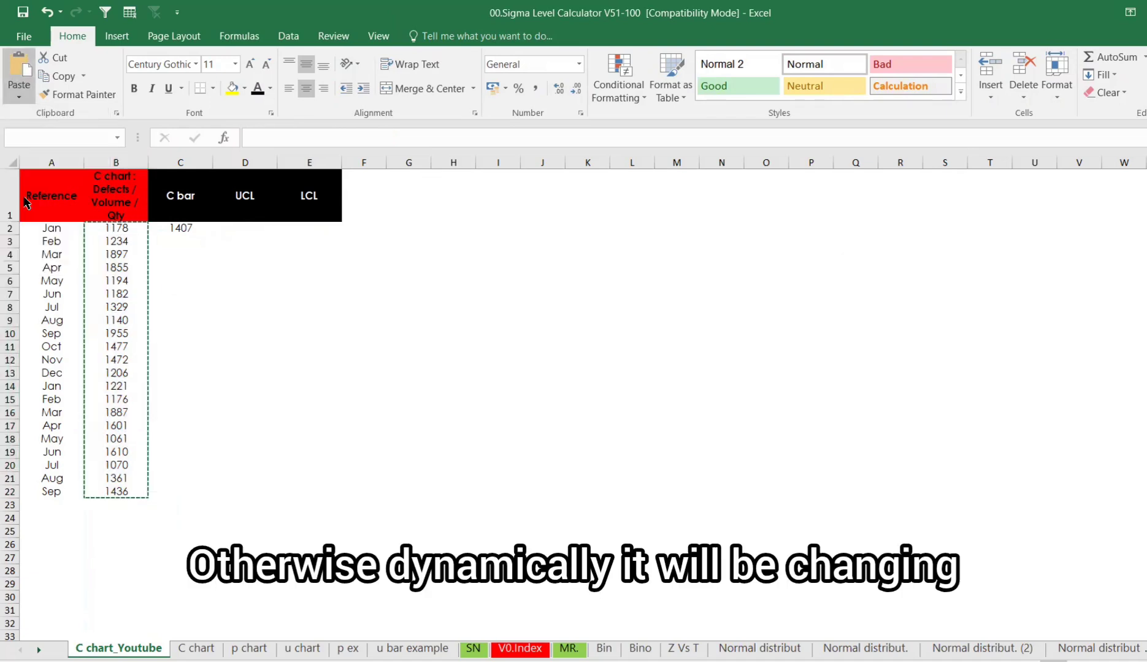
pyautogui.press('Escape')
# - Fill the C bar formula from C2 down to row 22
pyautogui.click(184, 228)
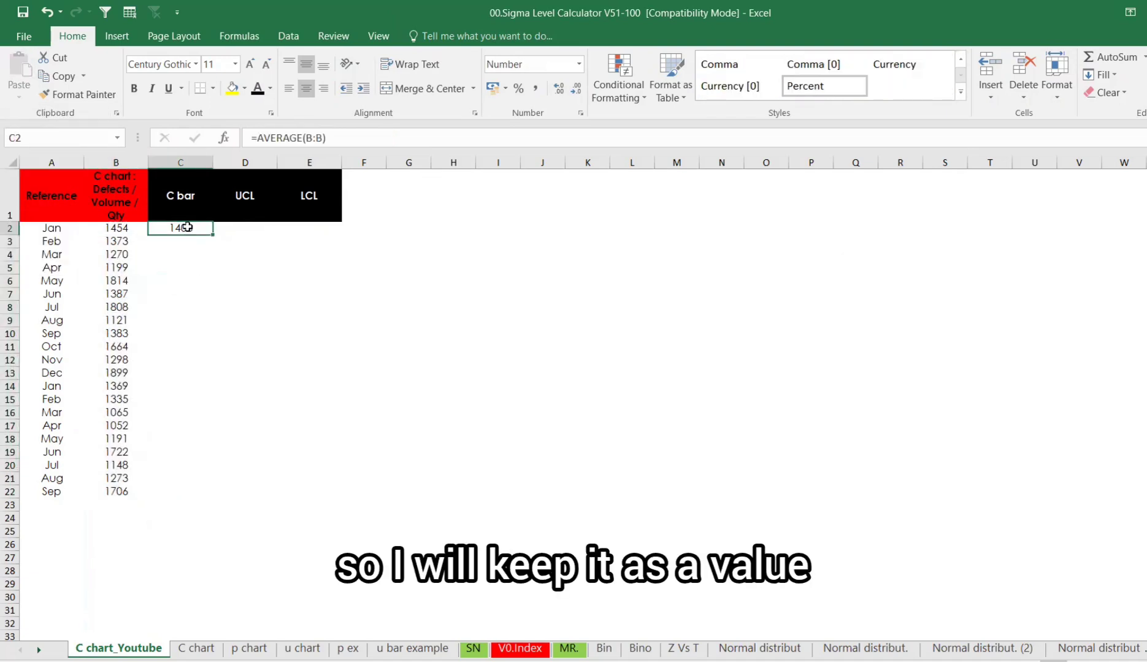
pyautogui.click(233, 230)
pyautogui.click(192, 228)
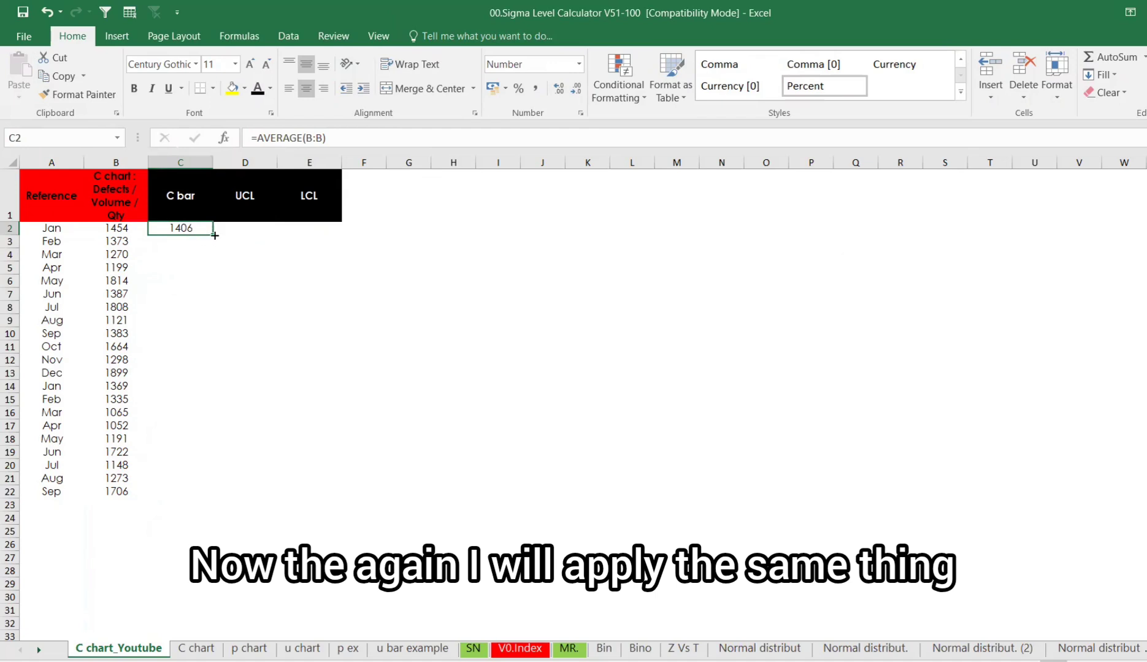
pyautogui.moveTo(215, 235); pyautogui.dragTo(212, 500)
# - Enter the UCL formula =C2+3*SQRT(C2) in cell D2
pyautogui.click(252, 227)
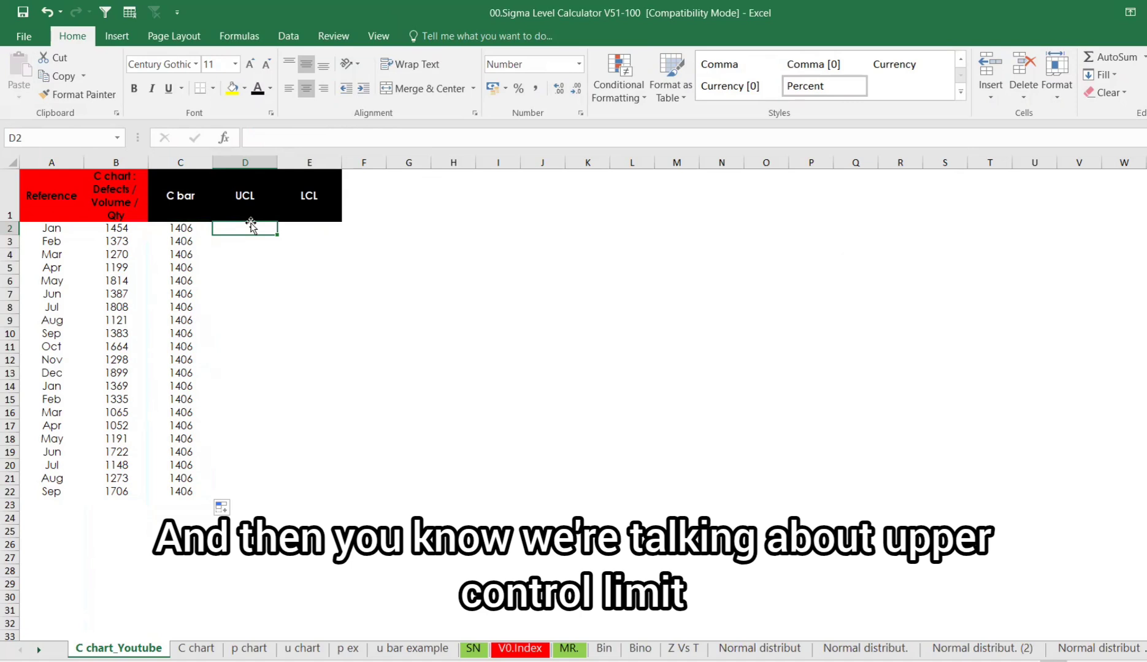
pyautogui.write('=')
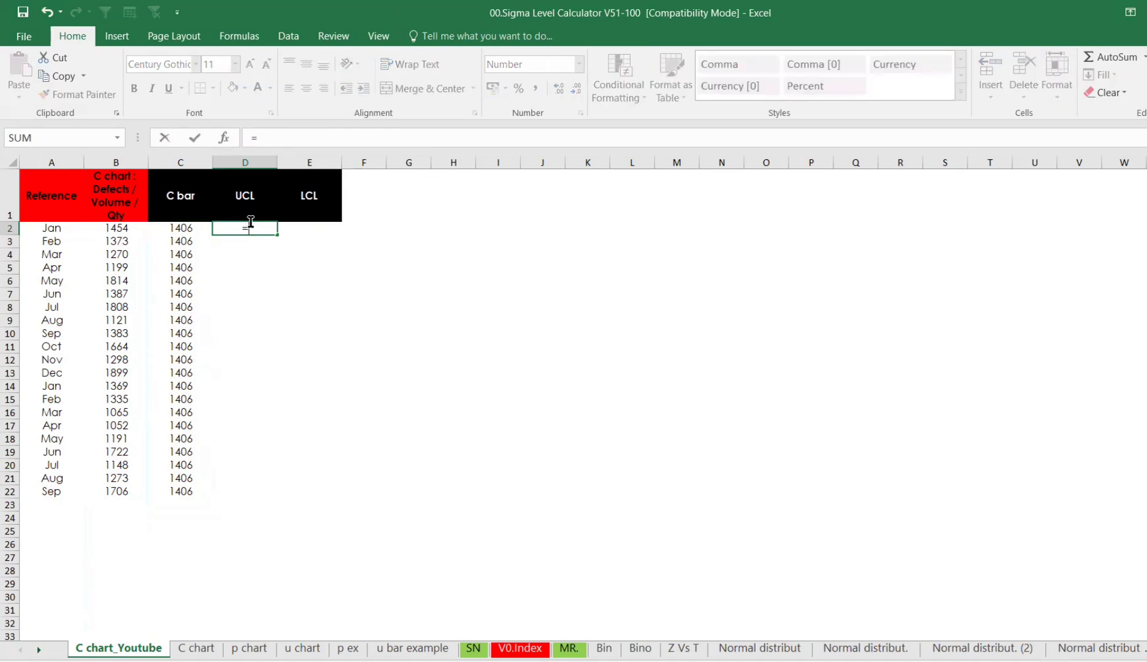
pyautogui.click(195, 228)
pyautogui.write('+')
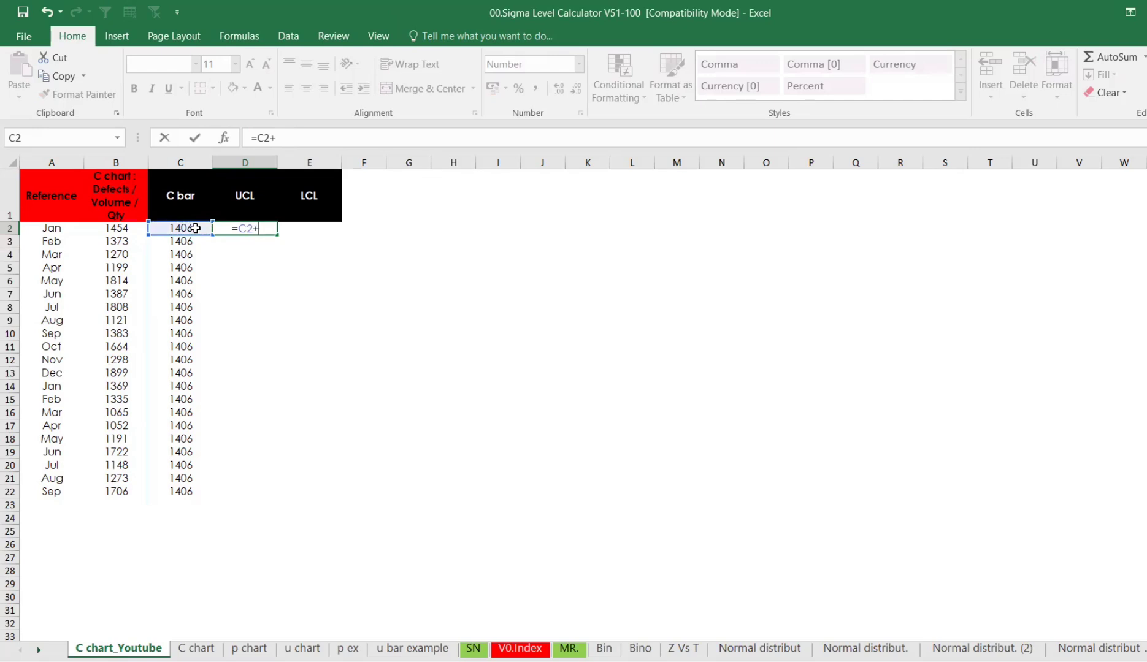
pyautogui.write('3*SQRT(')
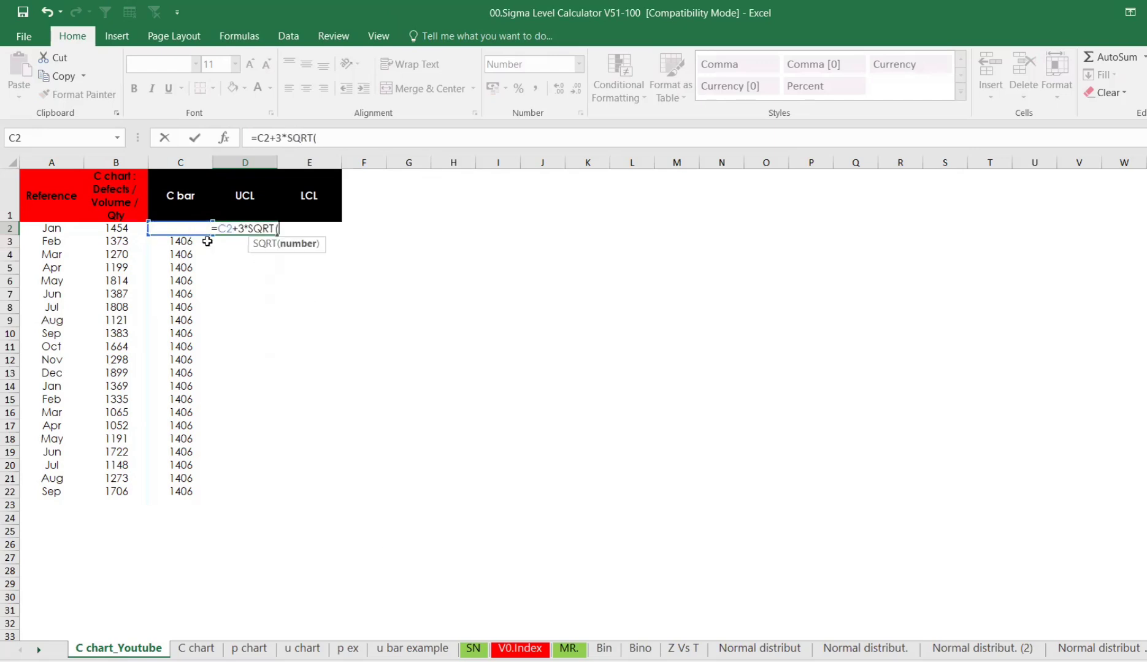
pyautogui.write('c2')
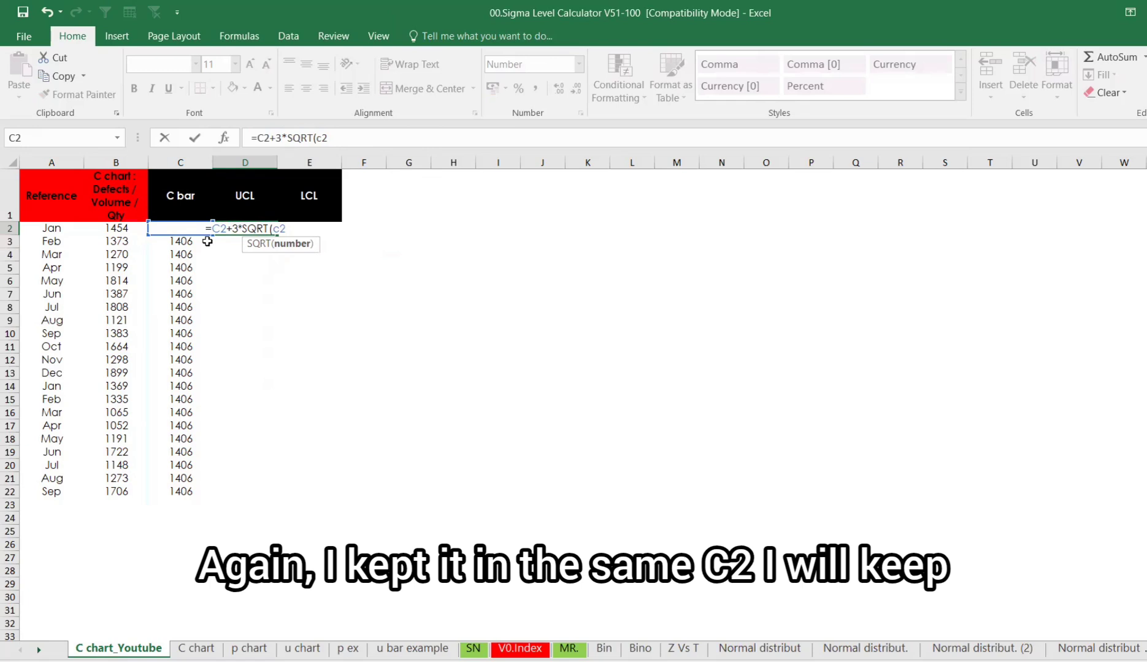
pyautogui.write(')')
pyautogui.press('Return')
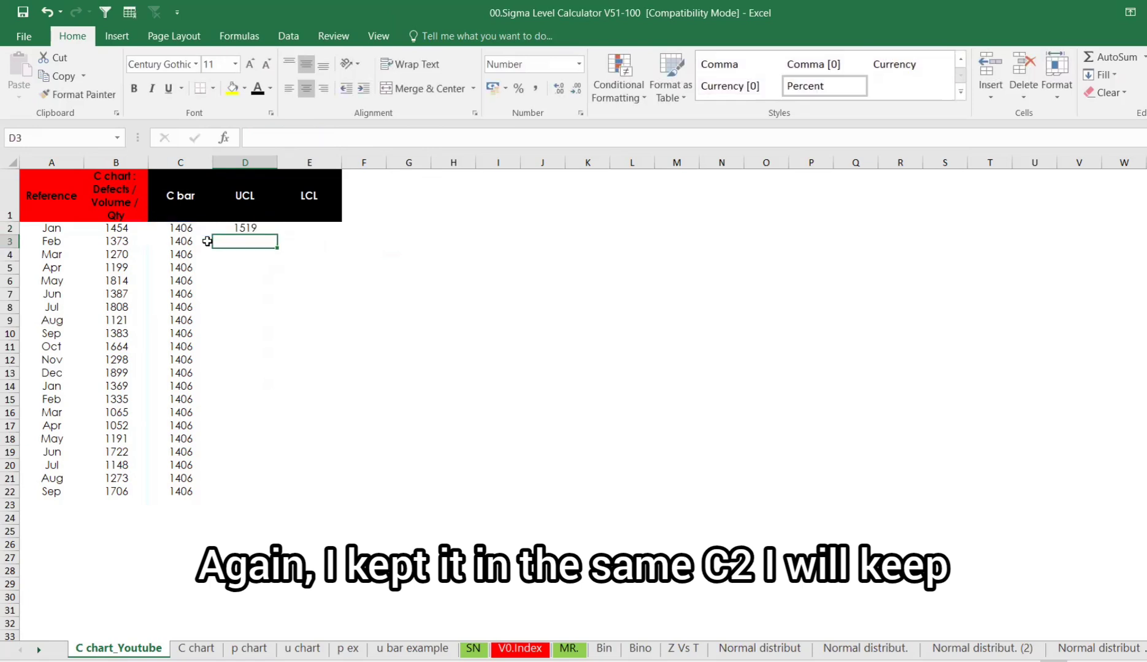
# - Make the UCL formula's C2 references absolute and fill it down to row 22
pyautogui.click(245, 229)
pyautogui.click(333, 141)
pyautogui.moveTo(333, 140); pyautogui.dragTo(273, 136)
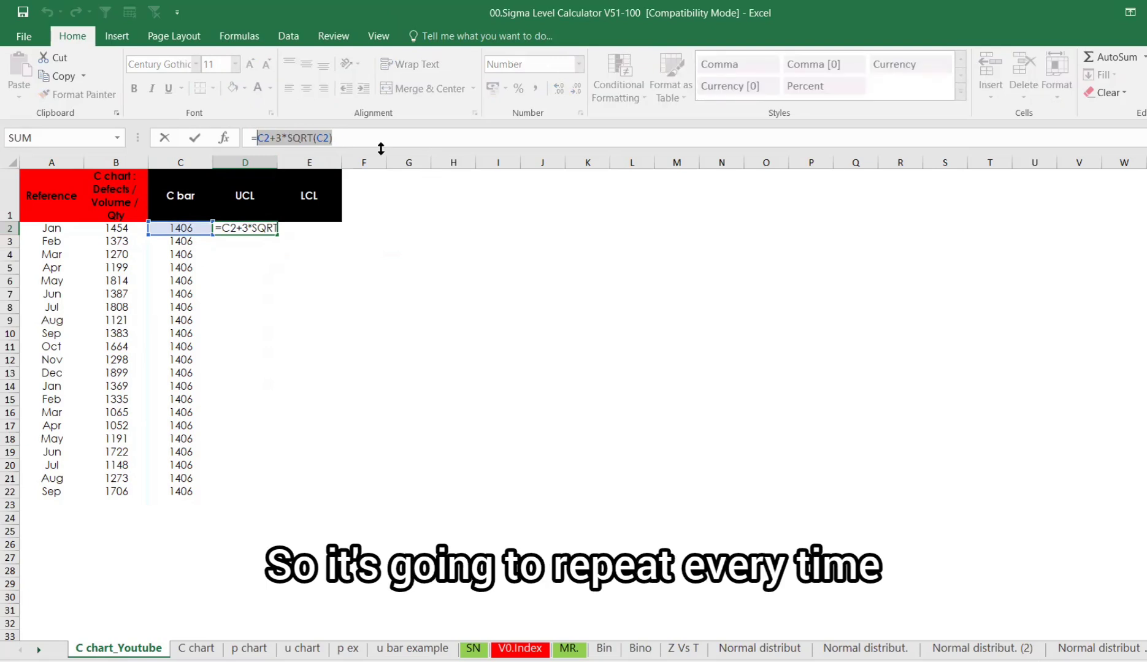
pyautogui.press('F4')
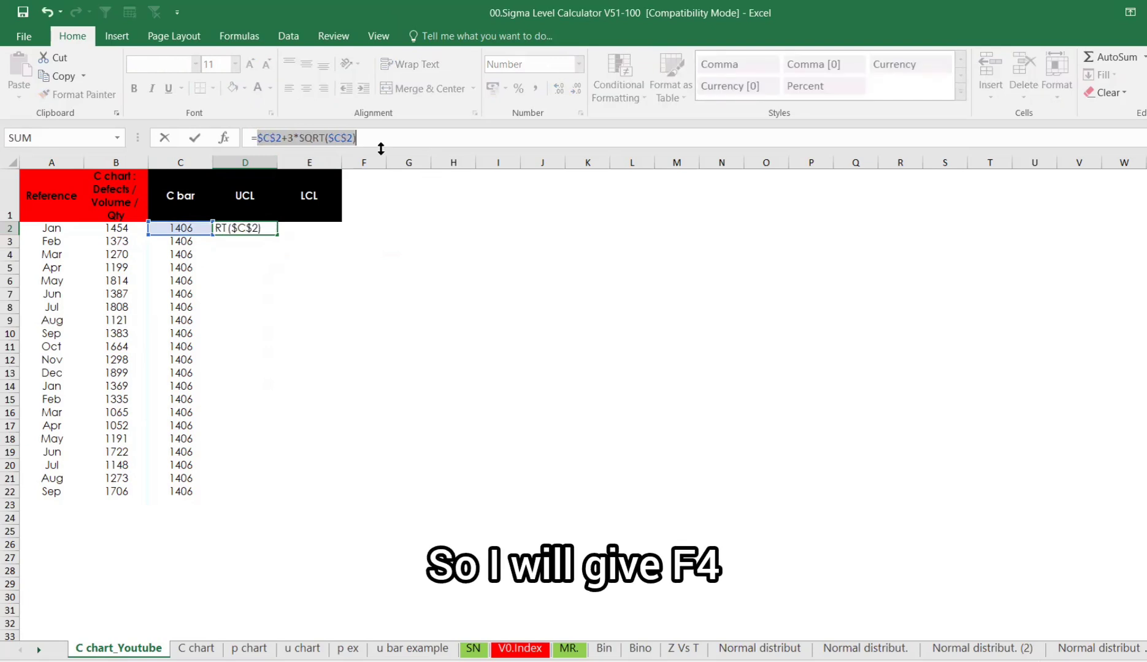
pyautogui.press('Return')
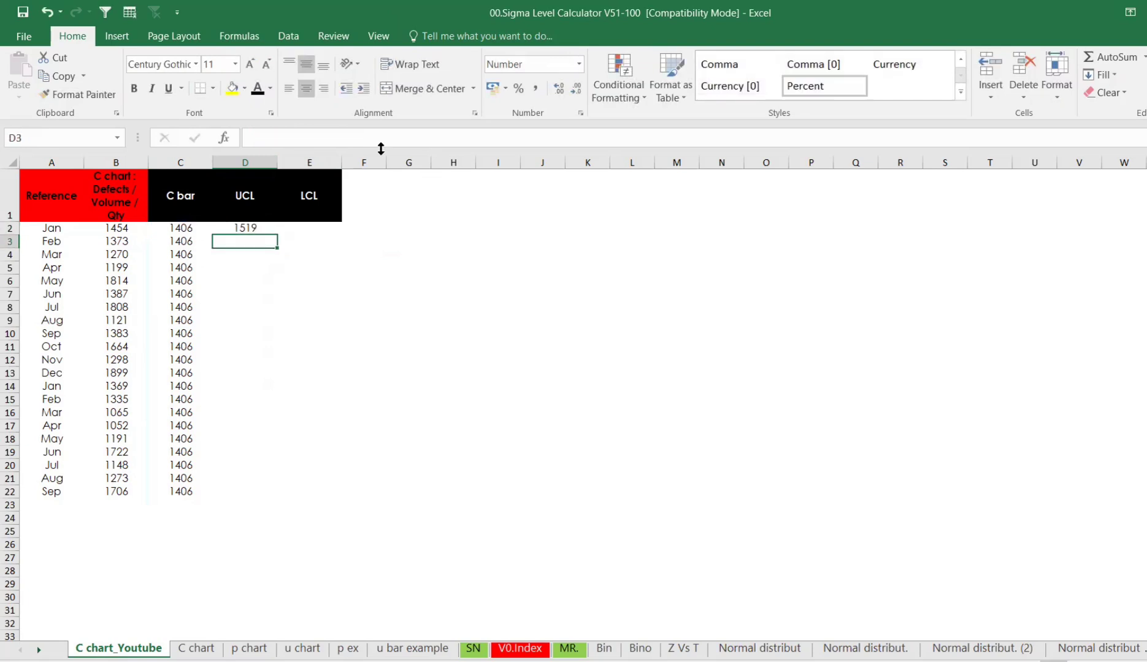
pyautogui.click(260, 220)
pyautogui.click(260, 228)
pyautogui.doubleClick(278, 234)
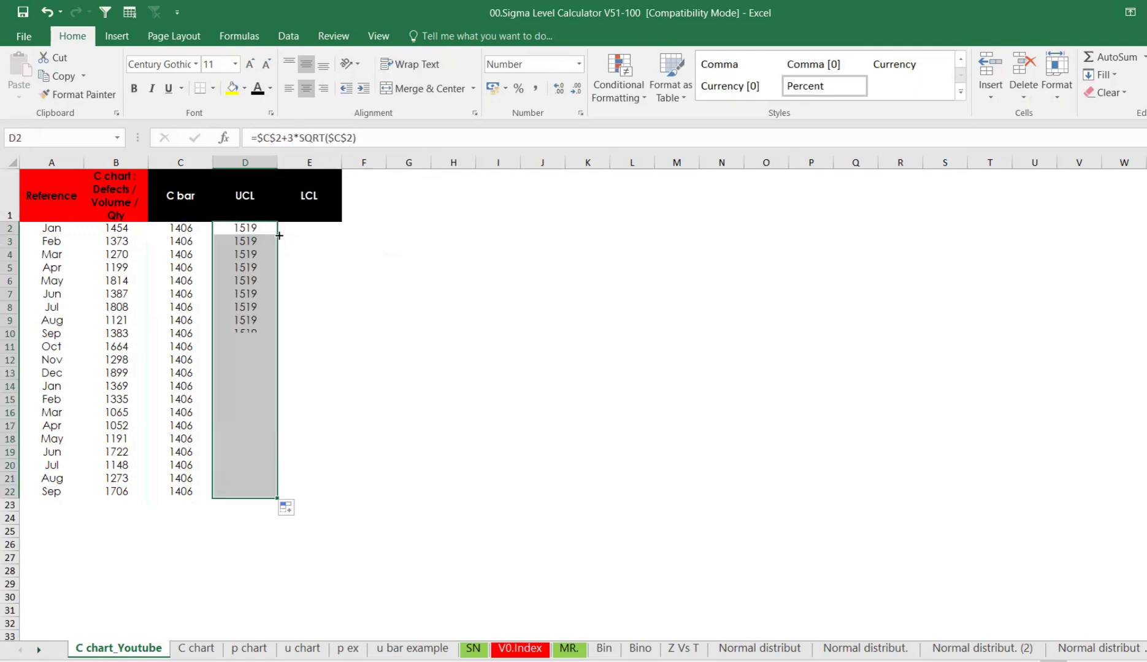
# - Copy the UCL formula into E2 and change its plus to minus for the LCL: =$C$2-3*SQRT($C$2)
pyautogui.click(264, 227)
pyautogui.hotkey('ctrl', 'c')
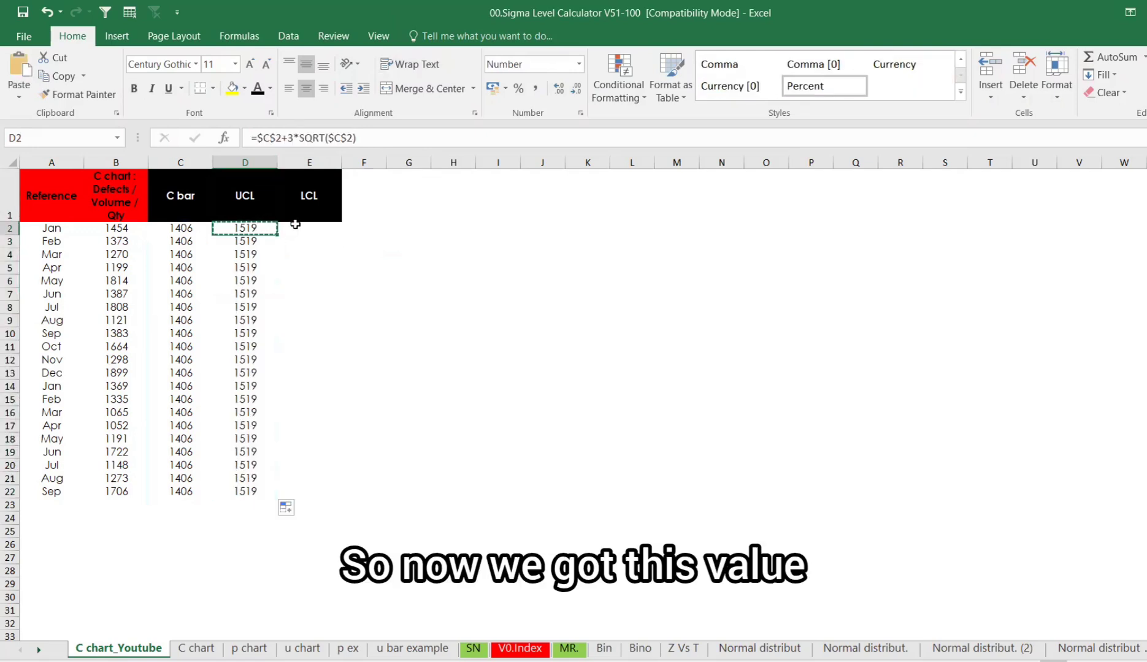
pyautogui.click(297, 226)
pyautogui.hotkey('ctrl', 'v')
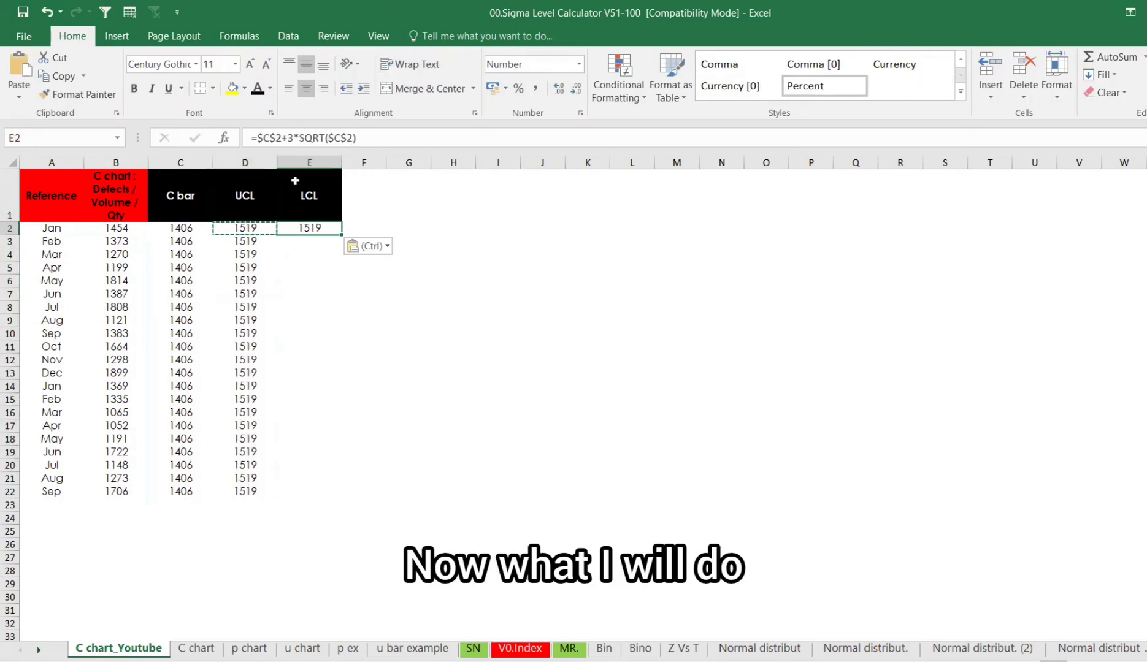
pyautogui.click(289, 138)
pyautogui.press('BackSpace')
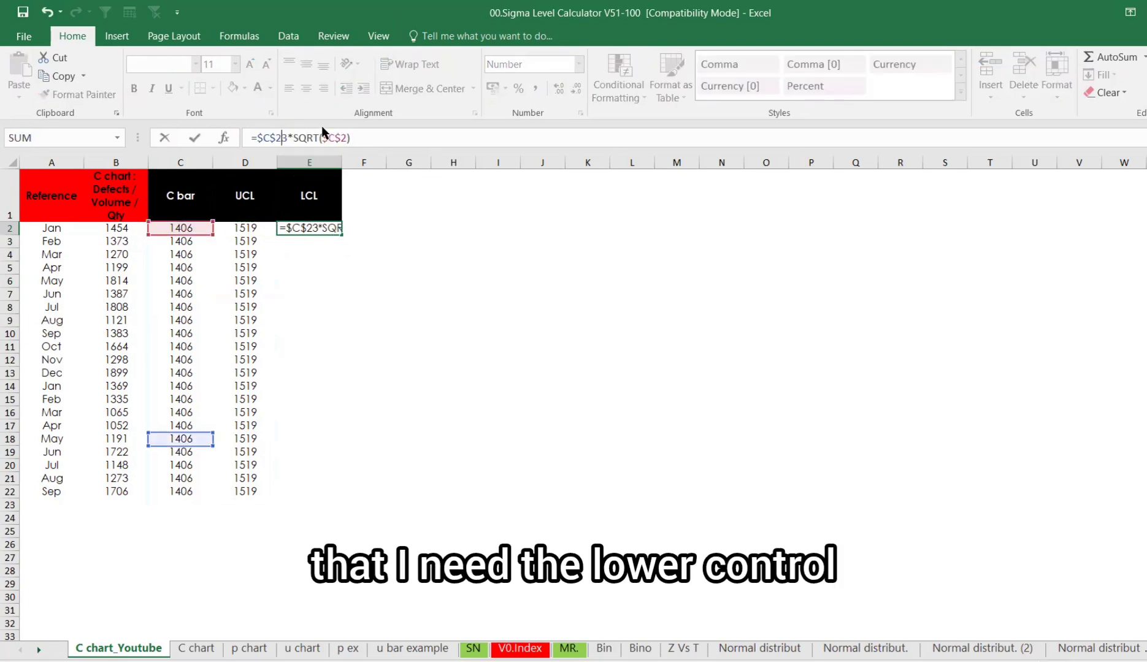
pyautogui.write('-')
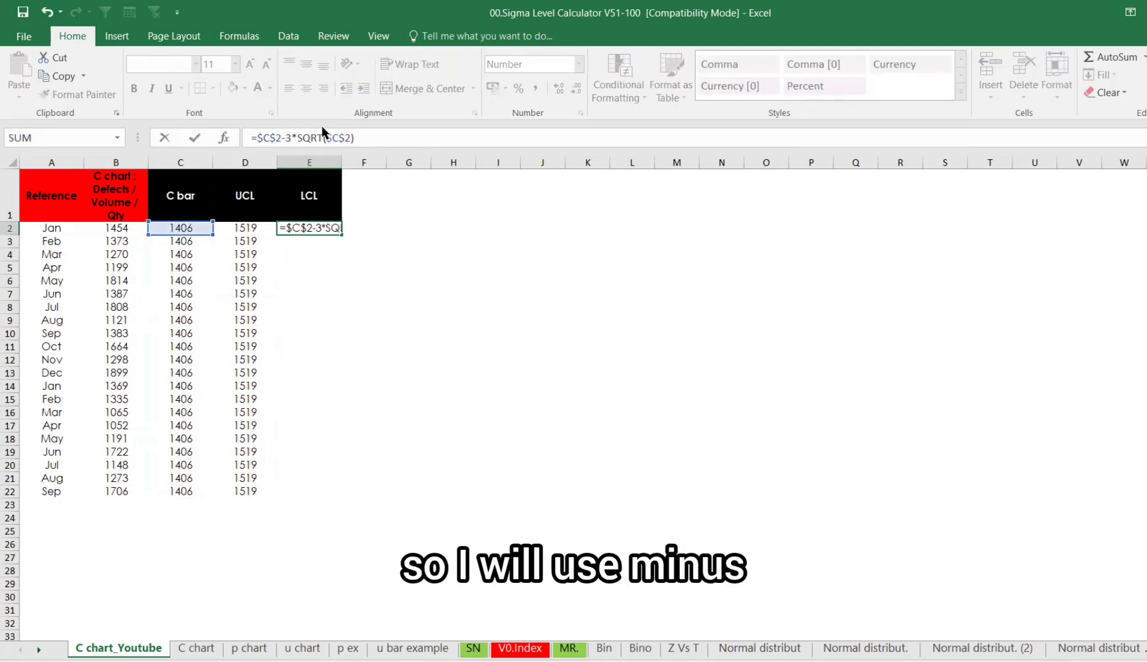
pyautogui.press('Return')
pyautogui.click(327, 225)
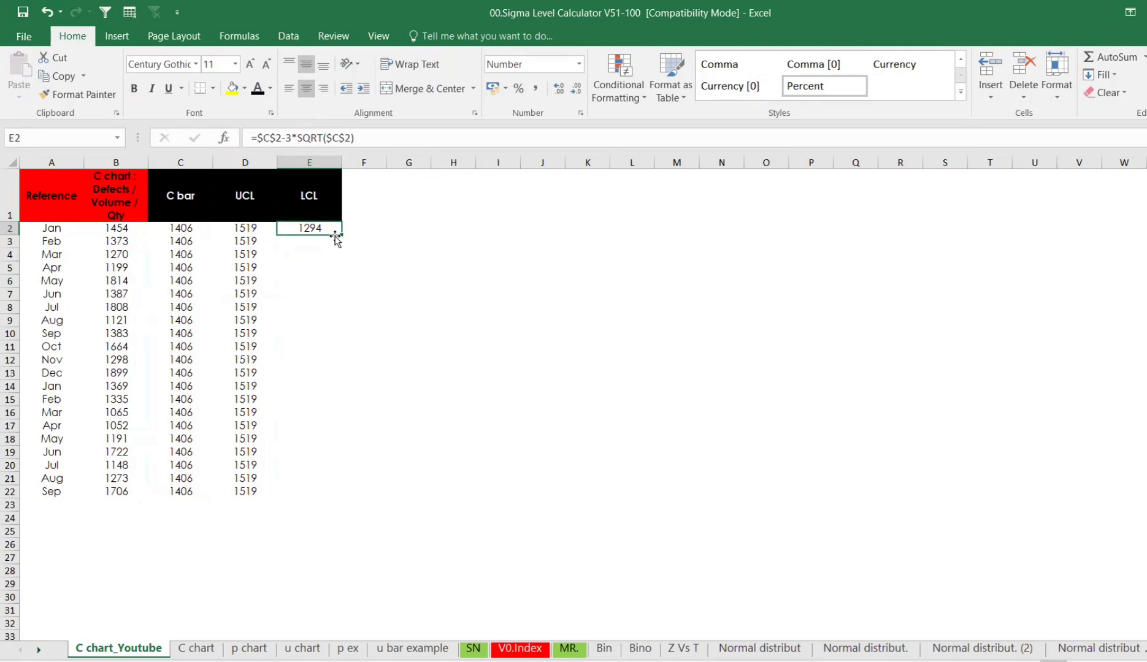
# - Fill the LCL formula from E2 down to row 22
pyautogui.doubleClick(341, 233)
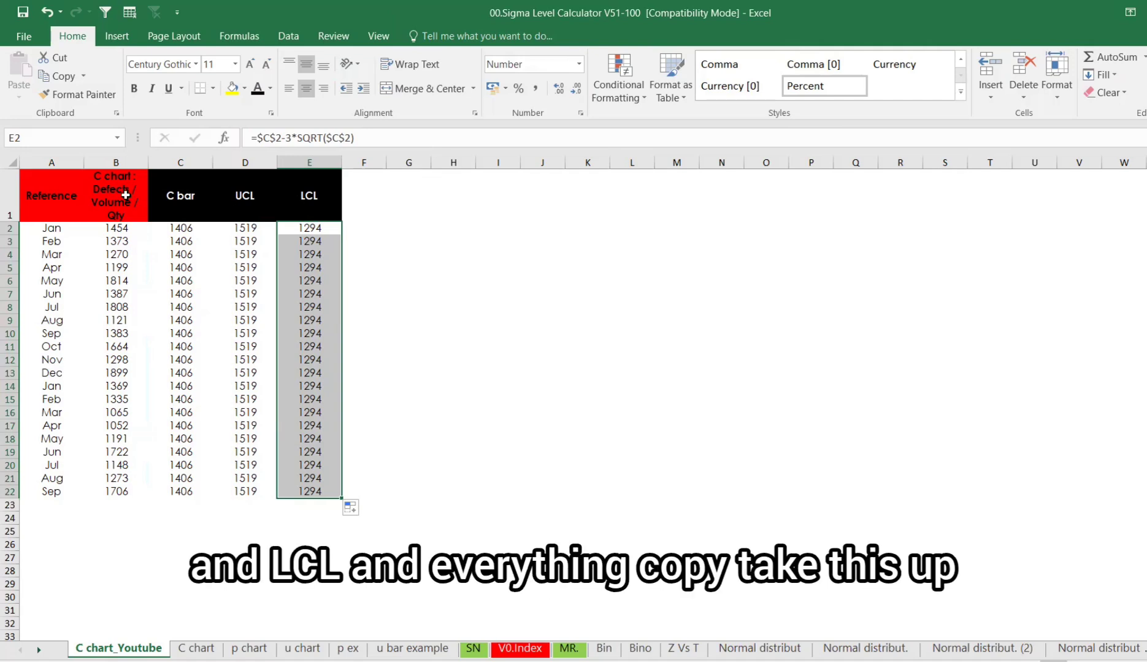
# - Insert a recommended line chart from the data in B1:E22
pyautogui.moveTo(126, 195); pyautogui.dragTo(316, 493)
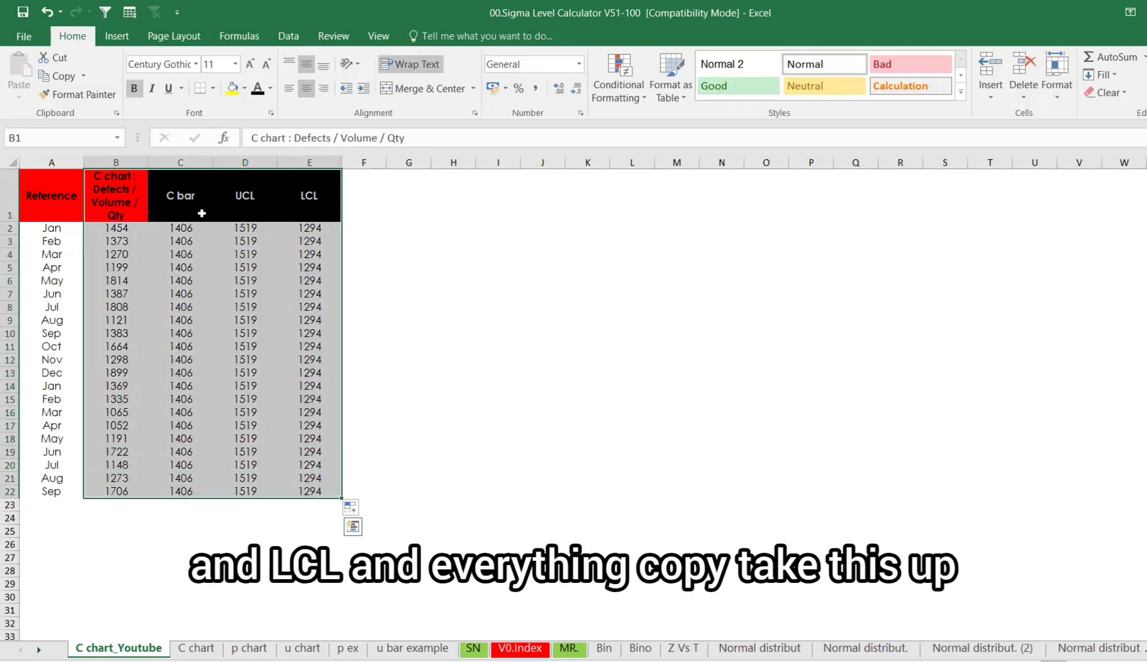
pyautogui.click(117, 37)
pyautogui.click(545, 91)
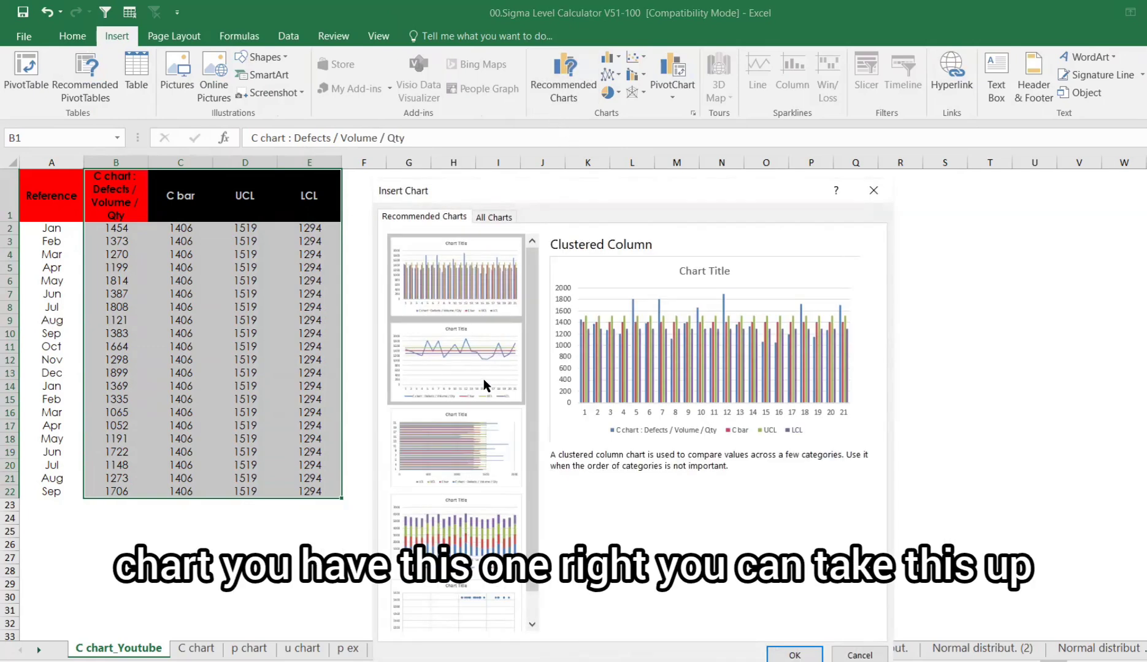
pyautogui.click(483, 379)
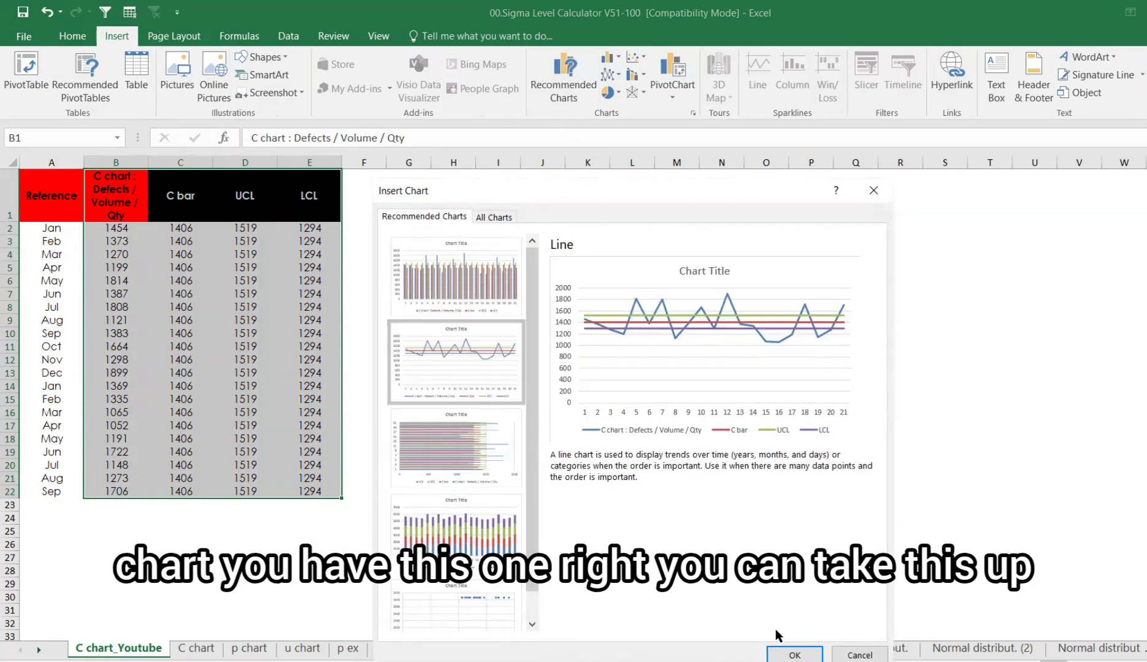
pyautogui.click(795, 653)
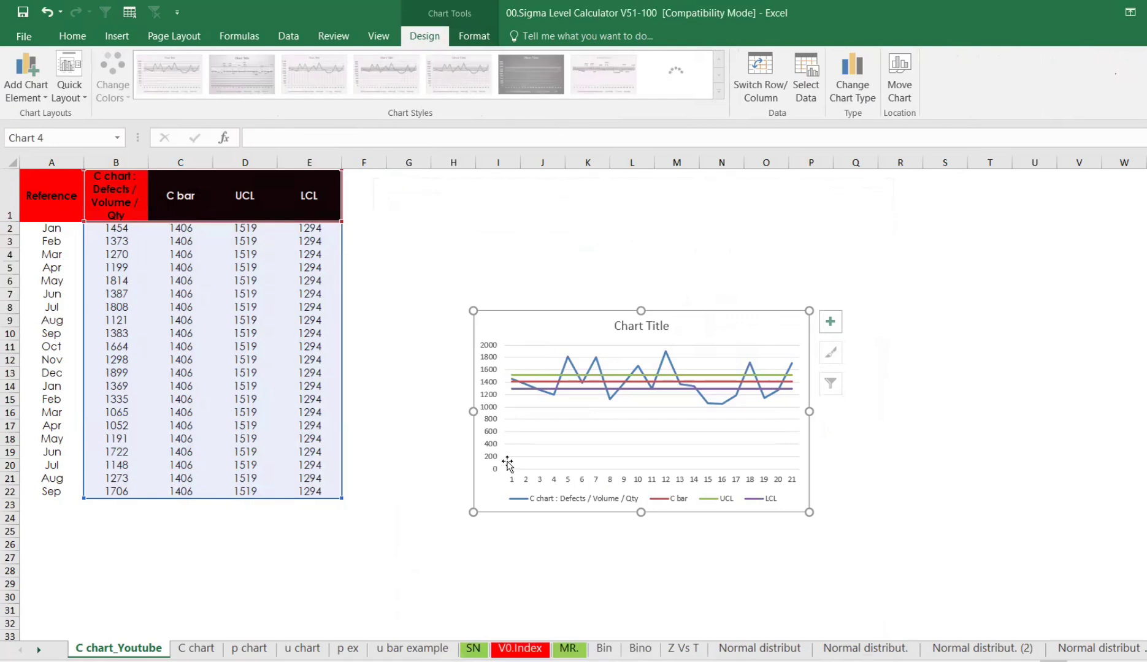
# - Set the chart's vertical axis minimum bound to 1400
pyautogui.rightClick(491, 468)
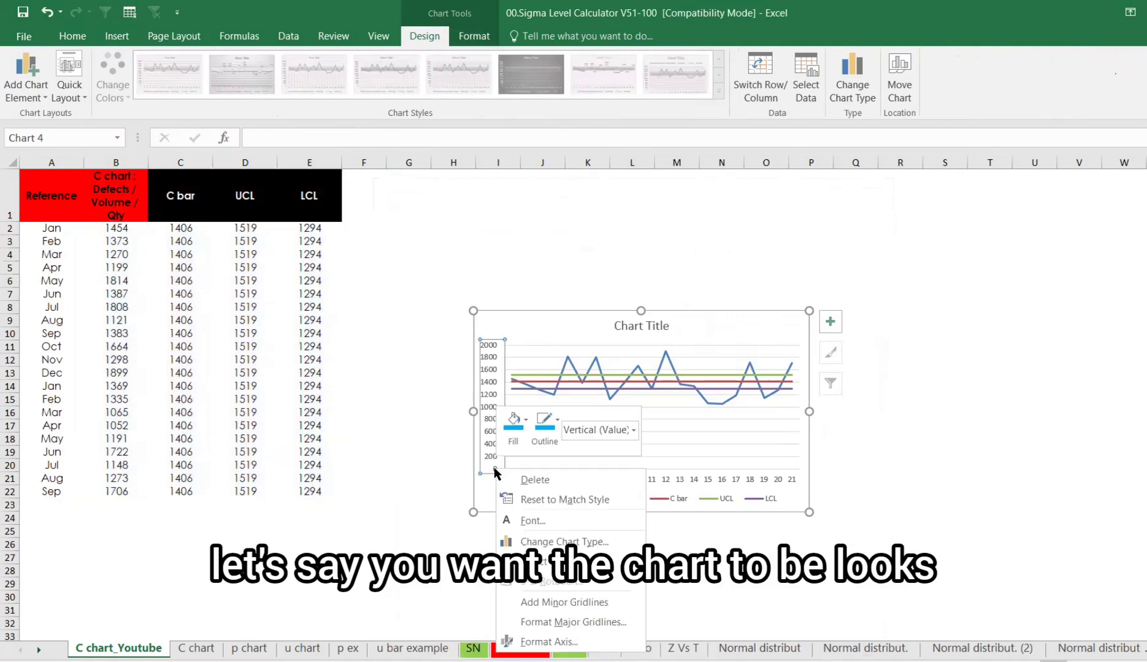
pyautogui.click(575, 640)
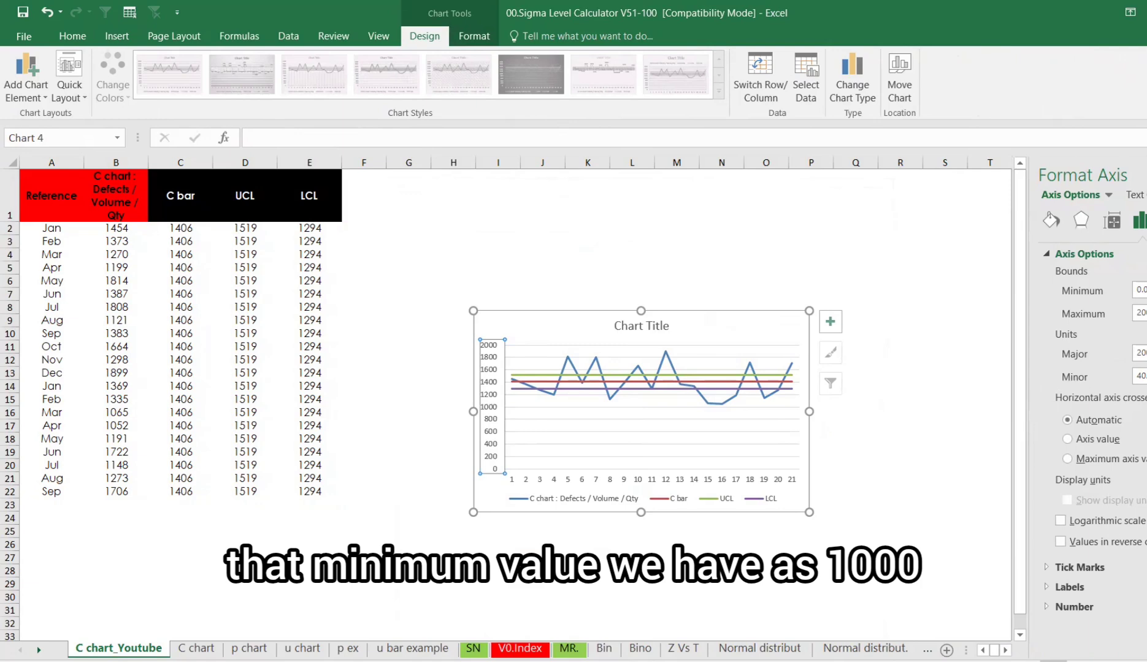
pyautogui.moveTo(1146, 290); pyautogui.dragTo(1067, 274)
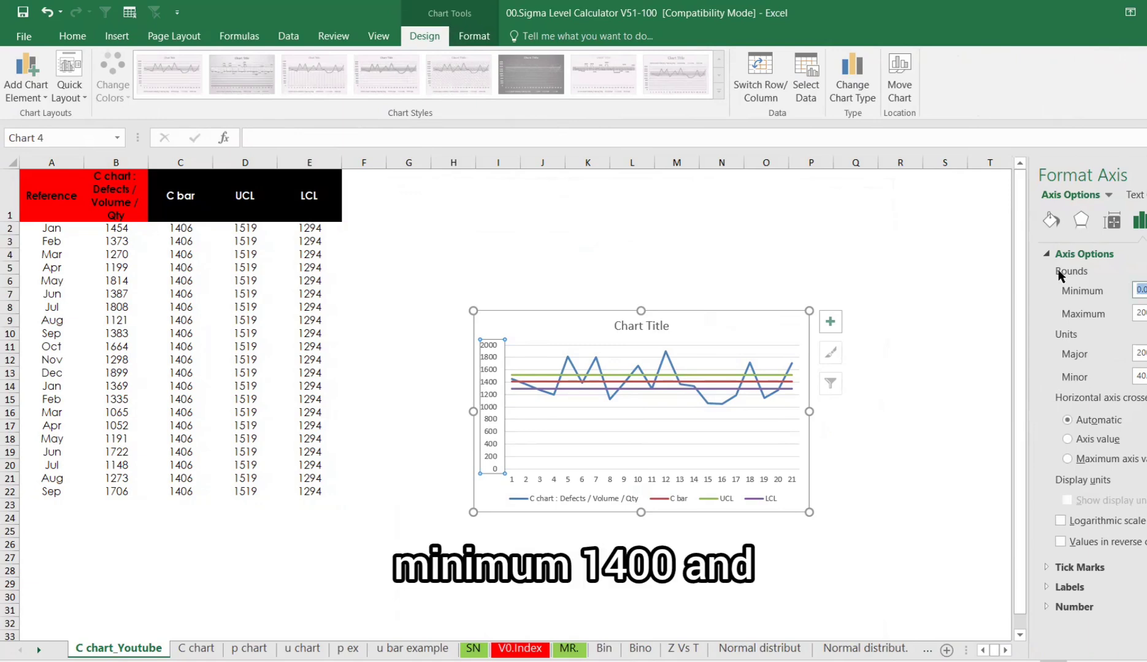
pyautogui.write('1400')
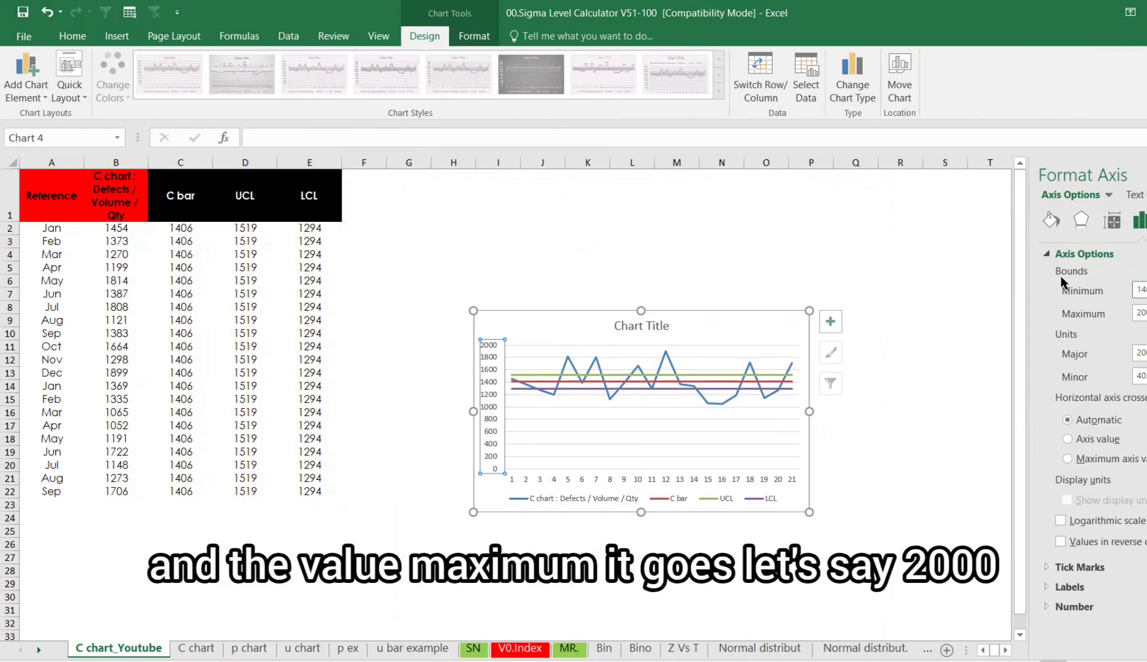
pyautogui.click(986, 342)
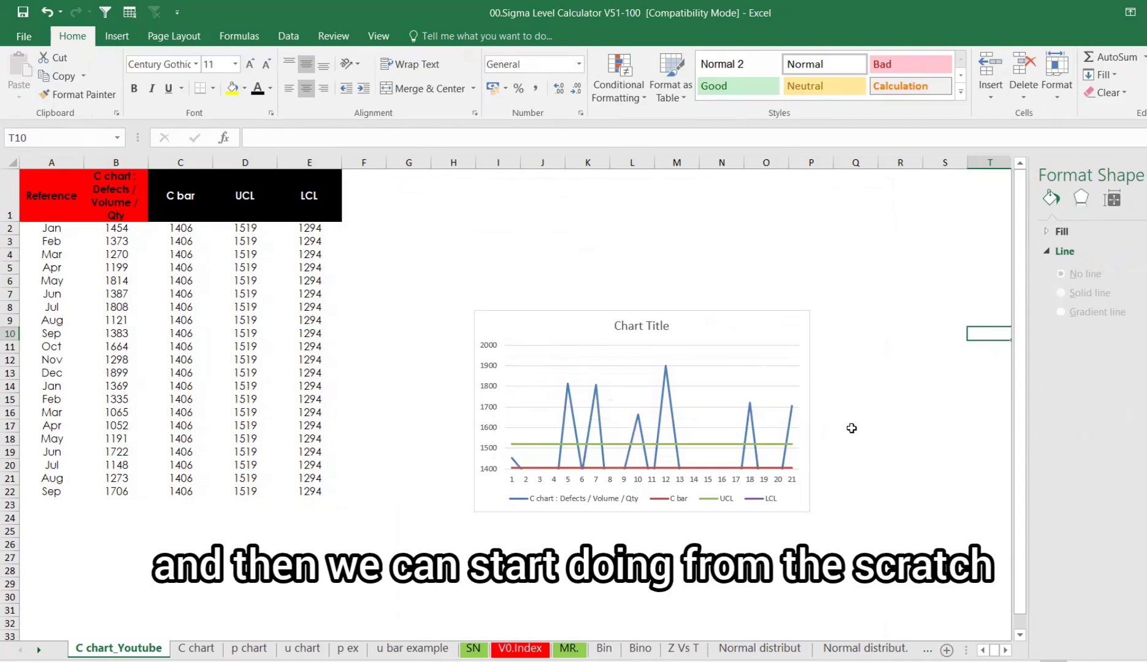
# - Enlarge the chart and delete it
pyautogui.click(806, 316)
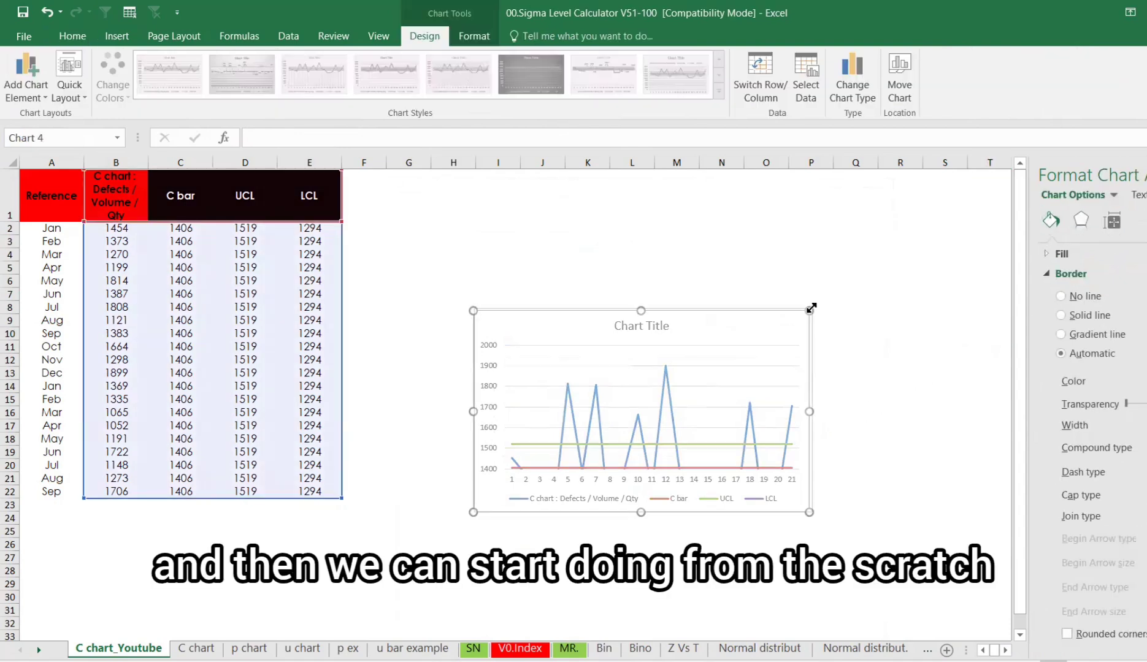
pyautogui.moveTo(809, 310); pyautogui.dragTo(846, 233)
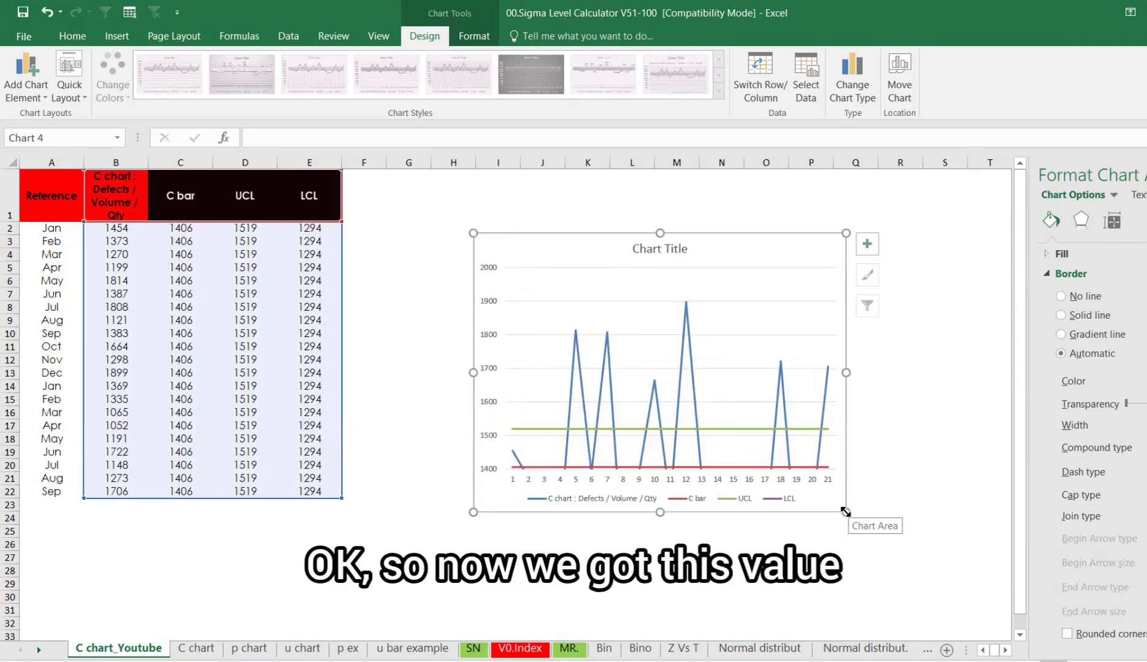
pyautogui.moveTo(845, 511); pyautogui.dragTo(943, 558)
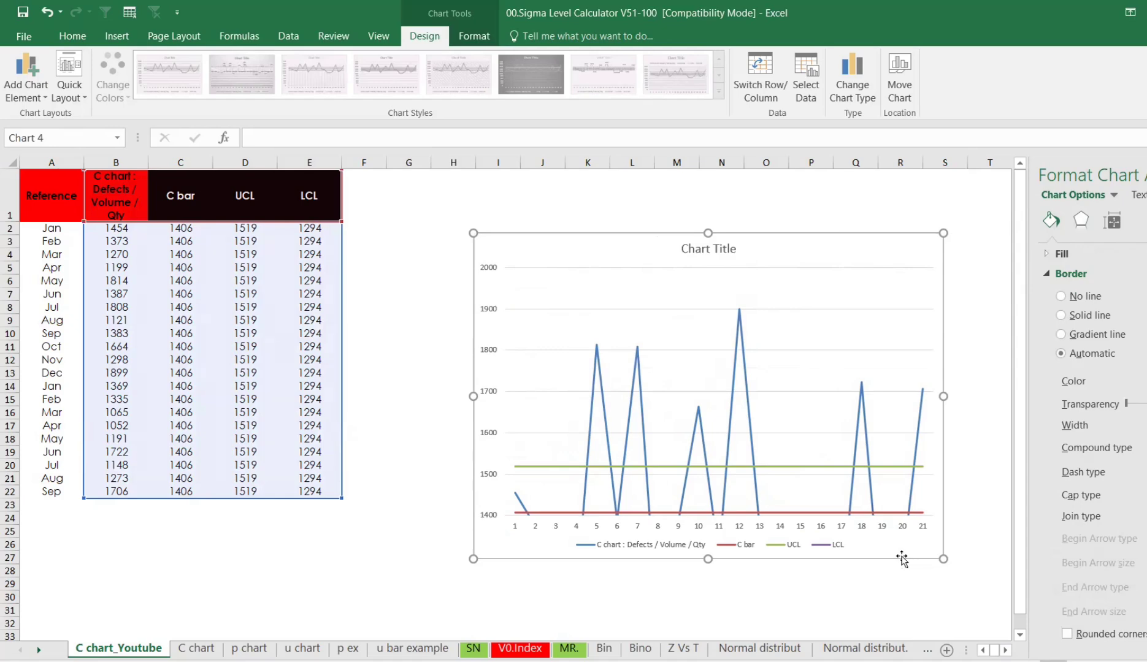
pyautogui.press('Escape')
pyautogui.click(425, 378)
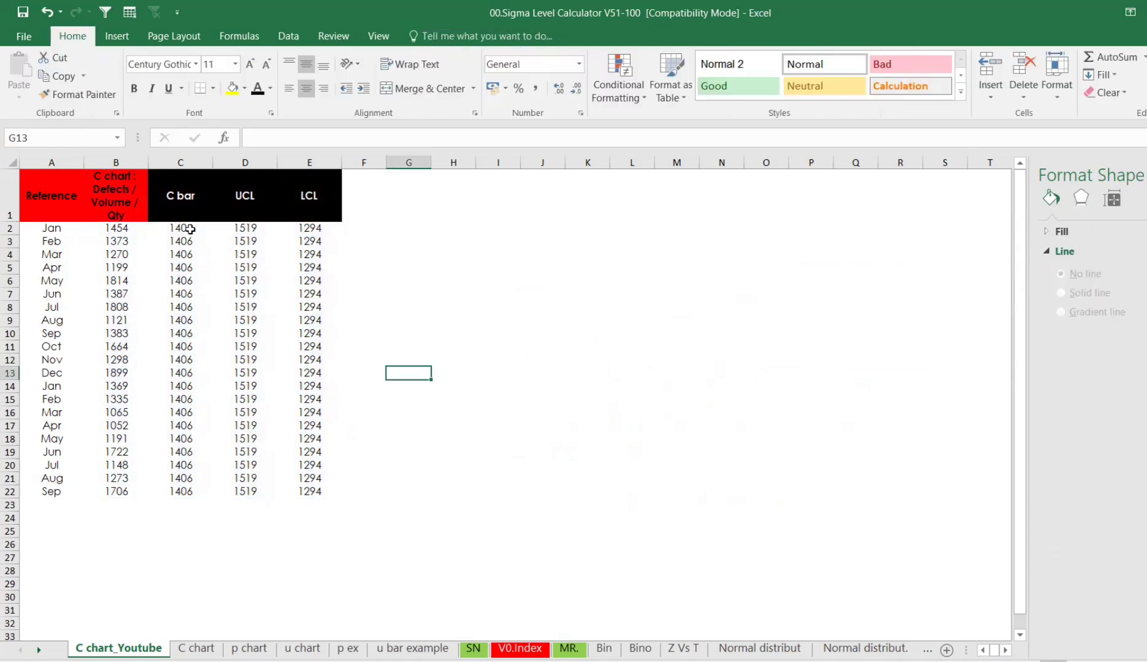
# - Review the C bar, UCL and LCL formulas in C2, D2 and E2
pyautogui.click(190, 229)
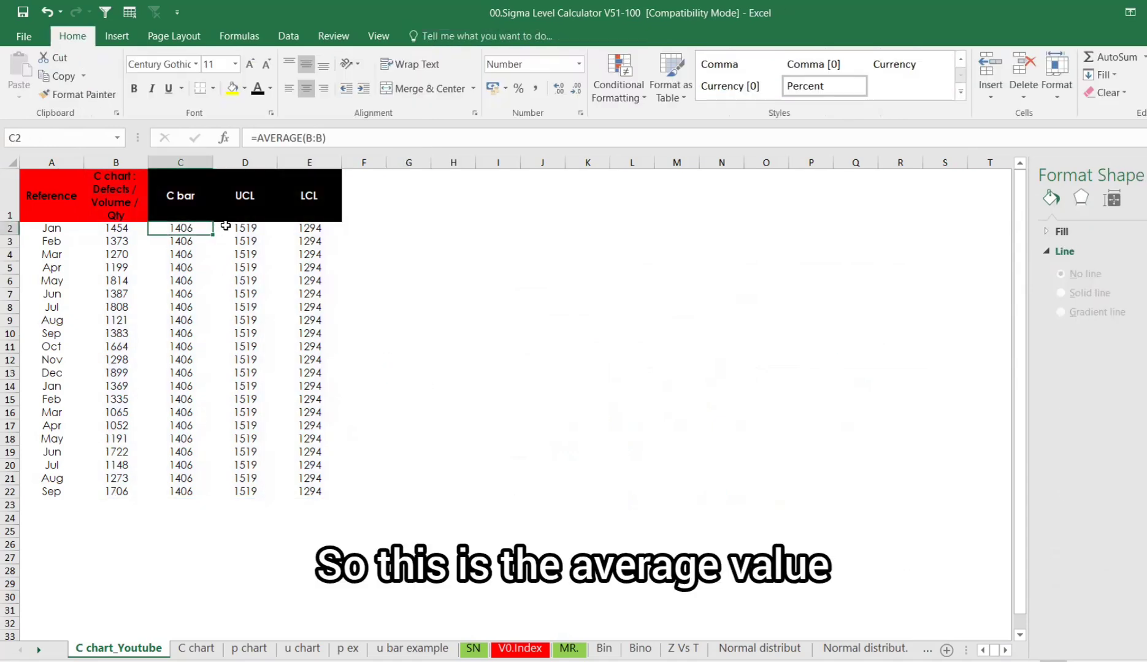
pyautogui.click(226, 226)
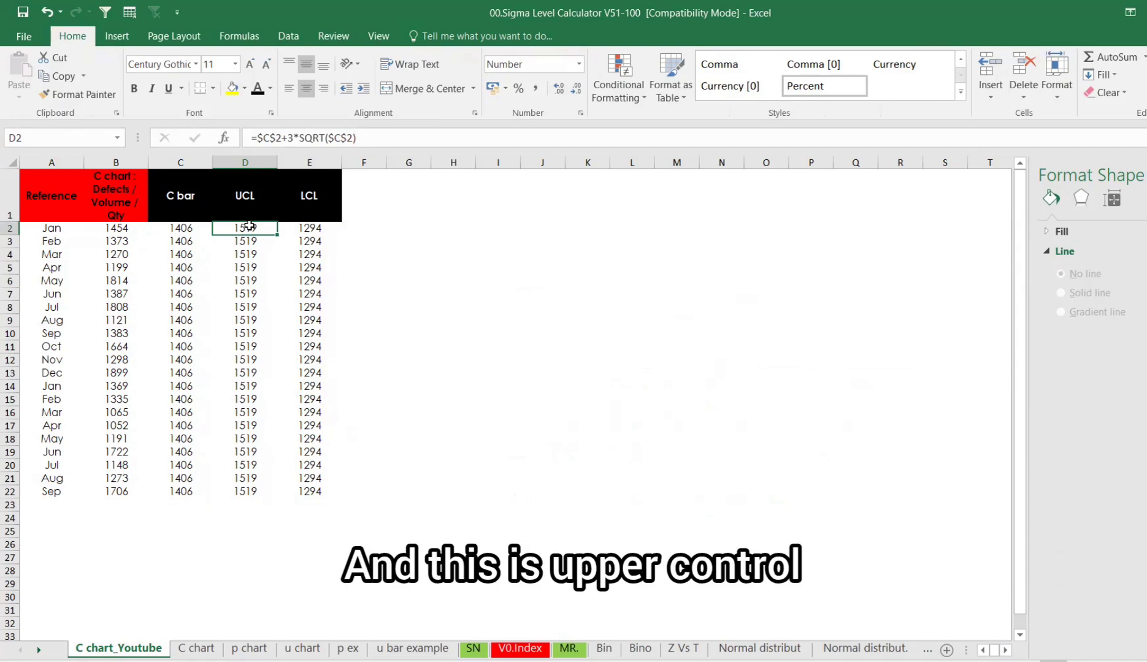
pyautogui.click(285, 228)
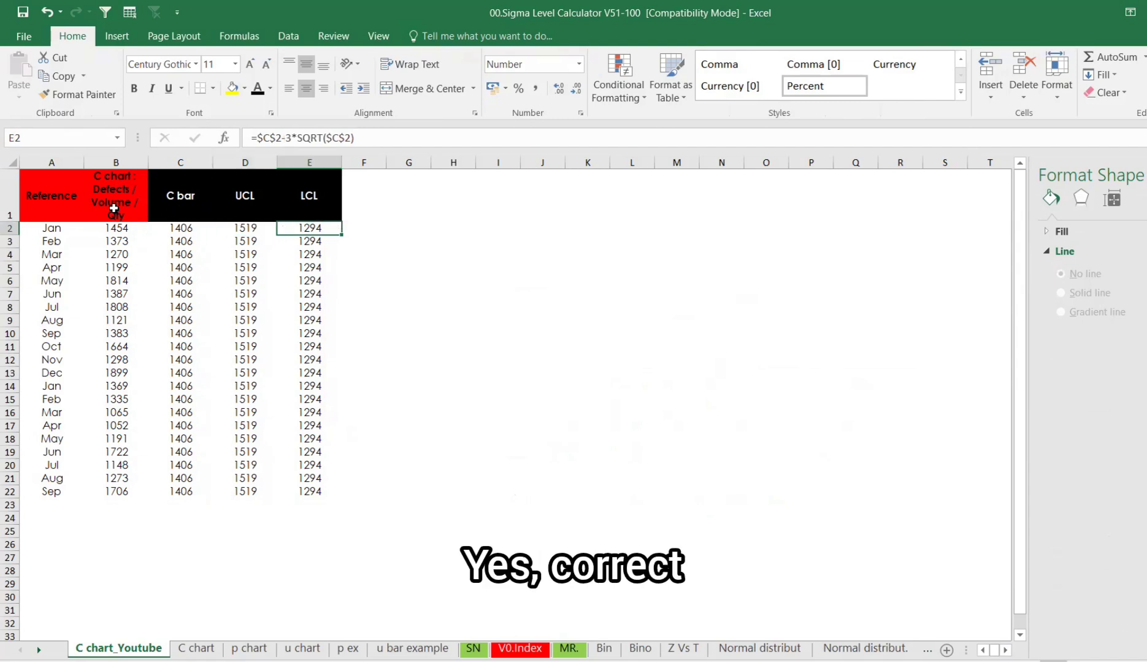
# - Insert a recommended line chart from B1:E22 and enlarge it
pyautogui.moveTo(113, 209); pyautogui.dragTo(314, 488)
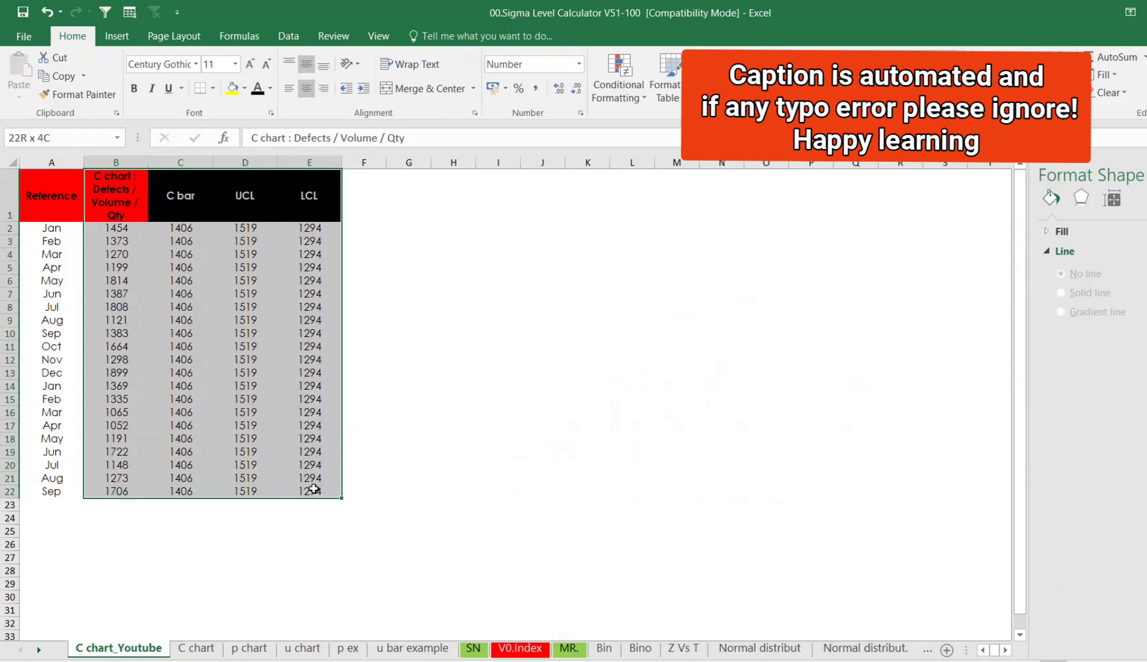
pyautogui.click(116, 36)
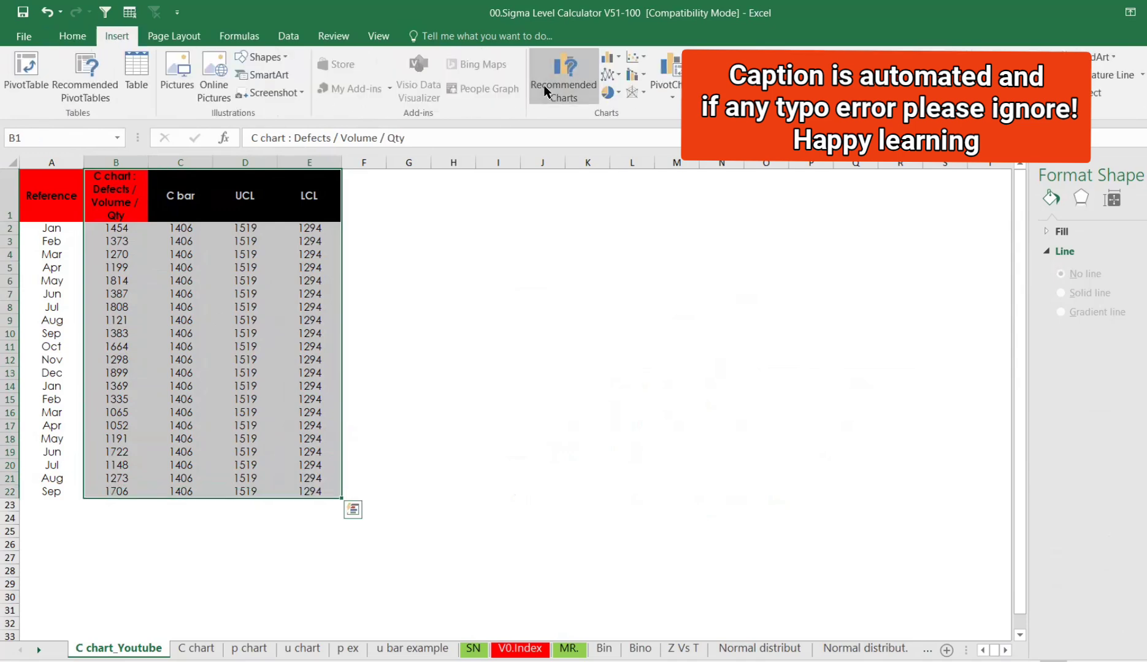
pyautogui.click(543, 84)
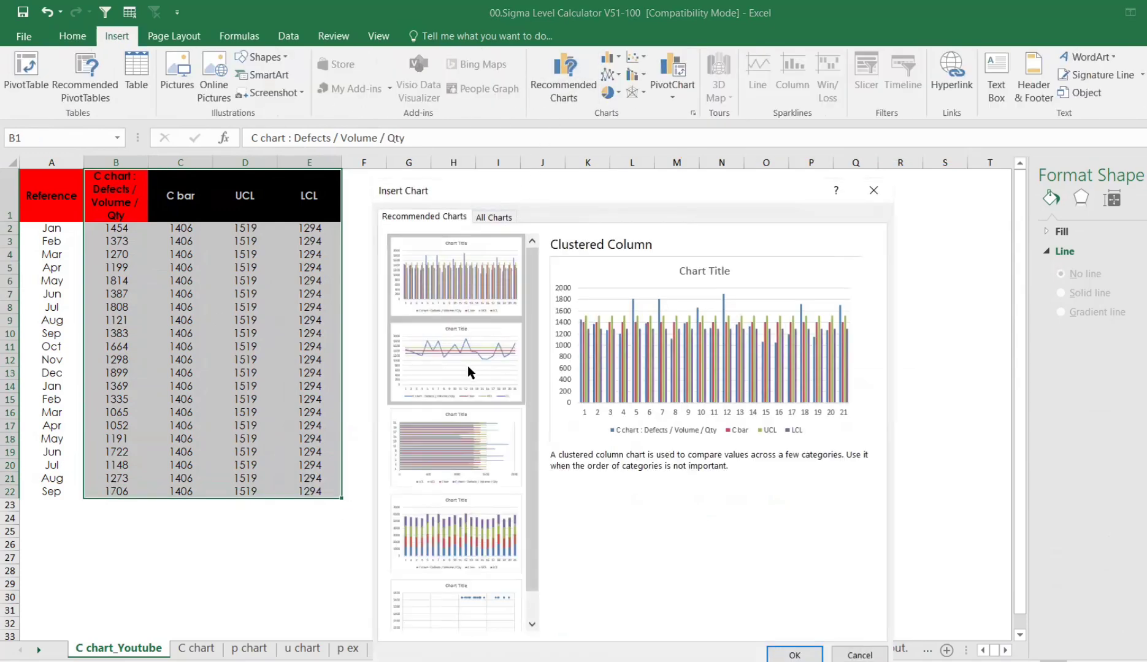
pyautogui.click(468, 366)
pyautogui.click(795, 654)
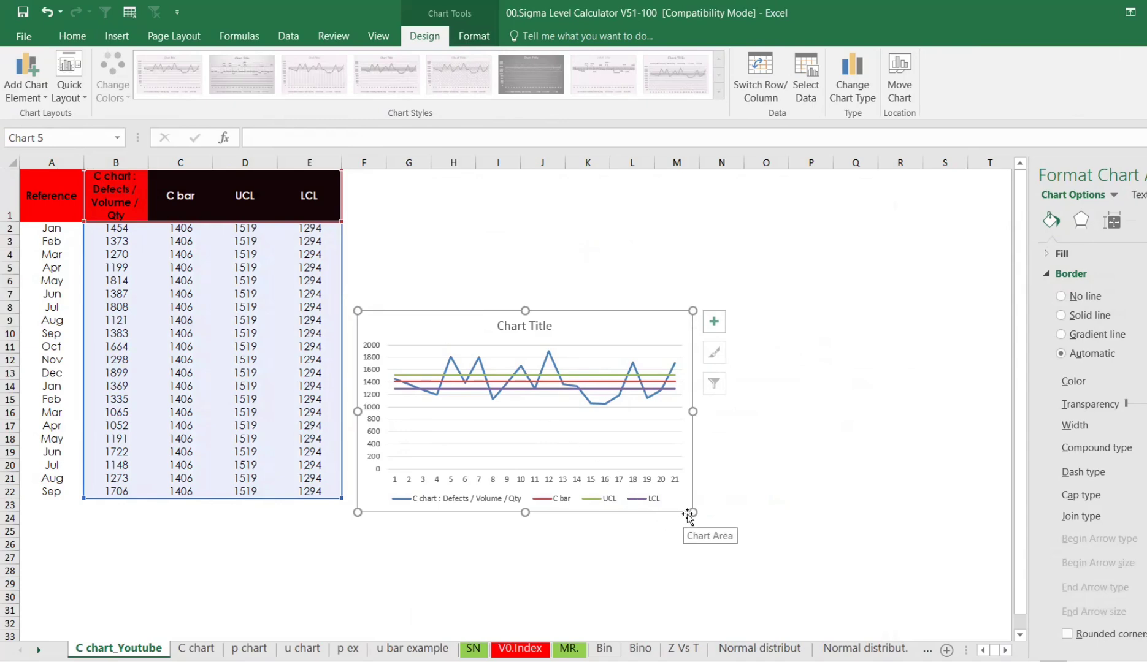
pyautogui.moveTo(690, 513); pyautogui.dragTo(854, 580)
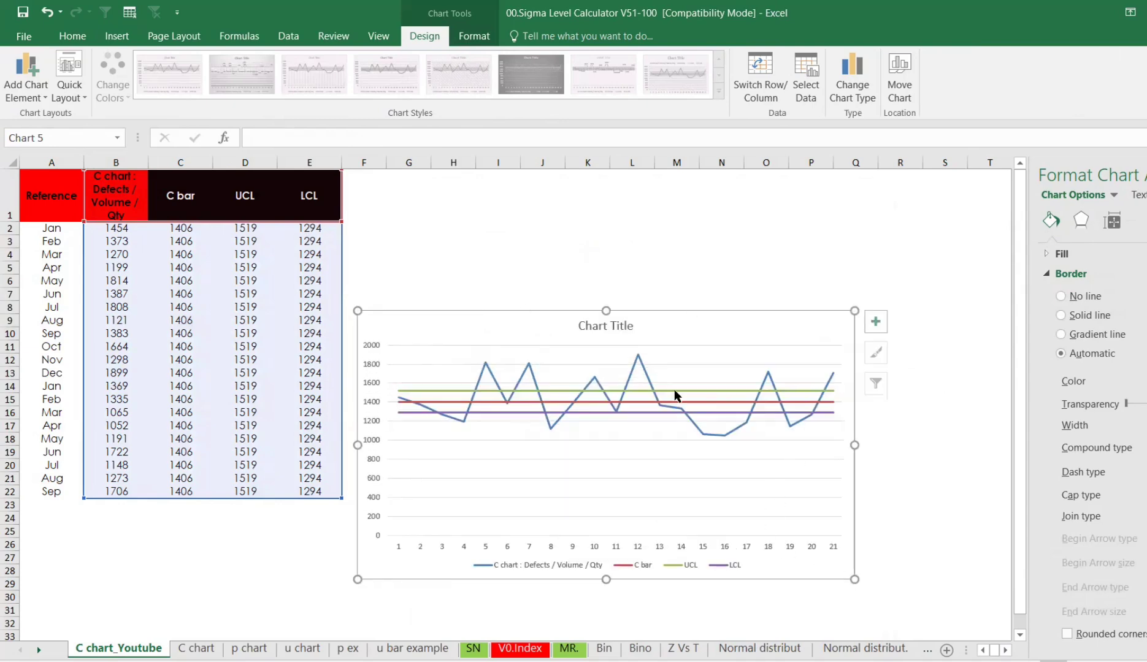
# - Set the chart's vertical axis minimum bound to 1000
pyautogui.click(373, 534)
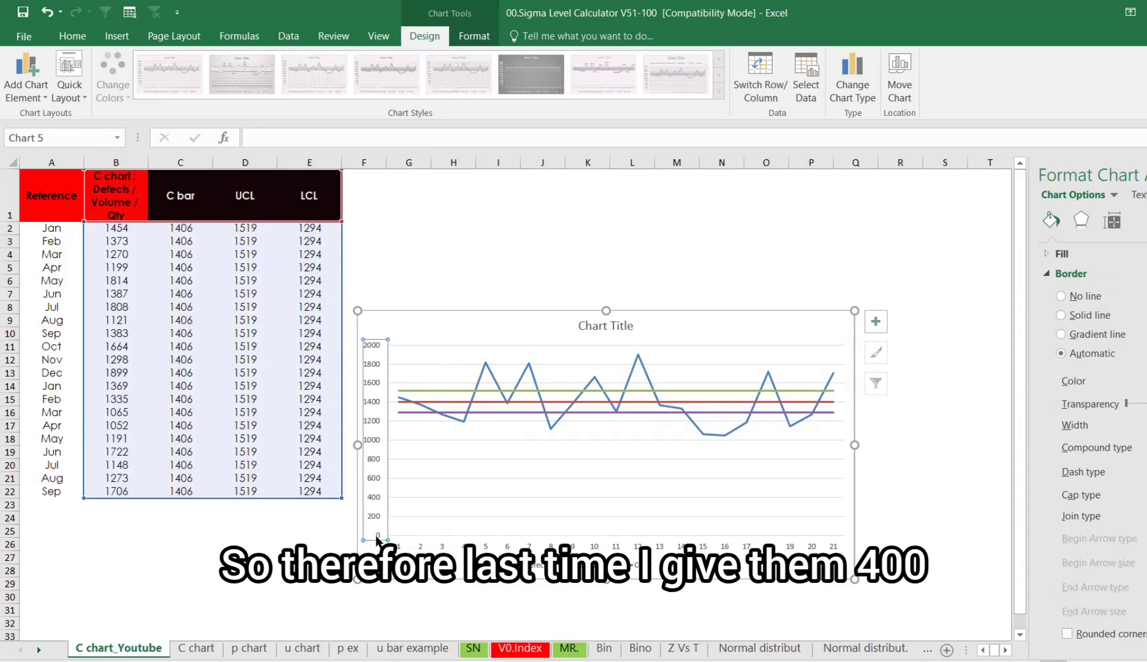
pyautogui.rightClick(376, 534)
pyautogui.click(429, 526)
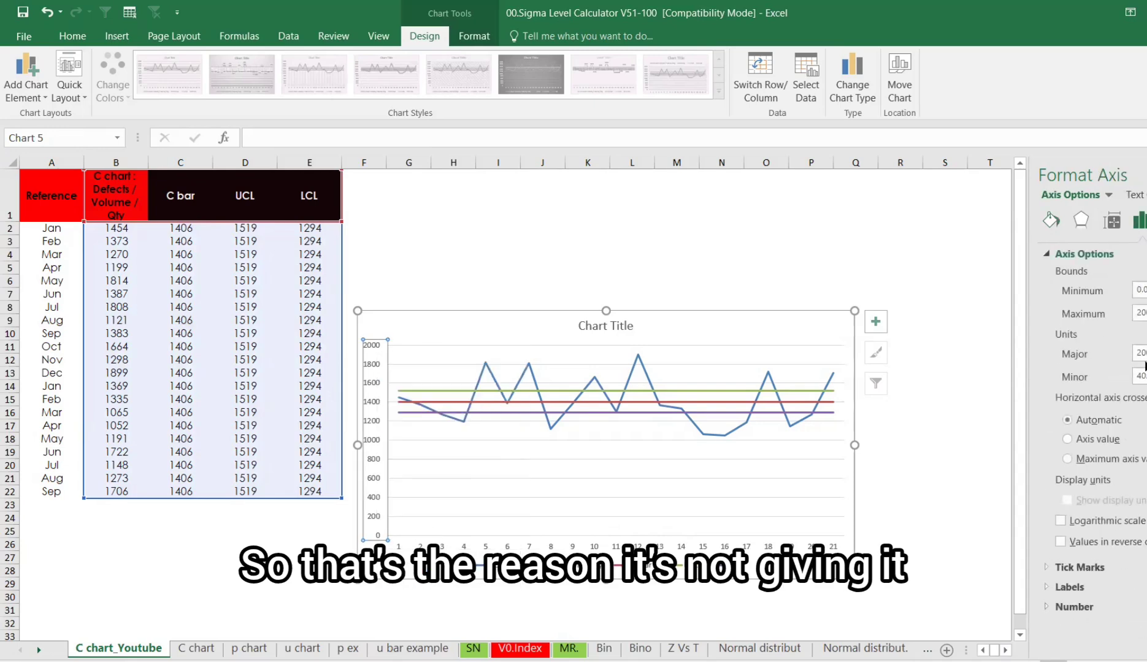
pyautogui.moveTo(1145, 290); pyautogui.dragTo(1096, 276)
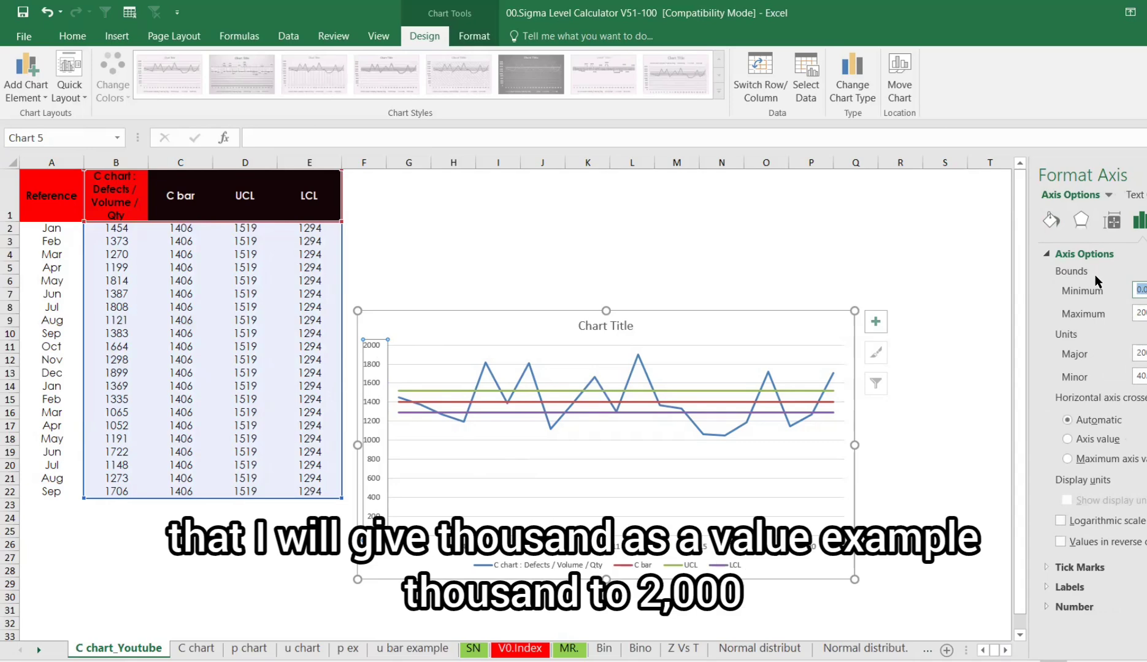
pyautogui.write('1000')
pyautogui.click(945, 324)
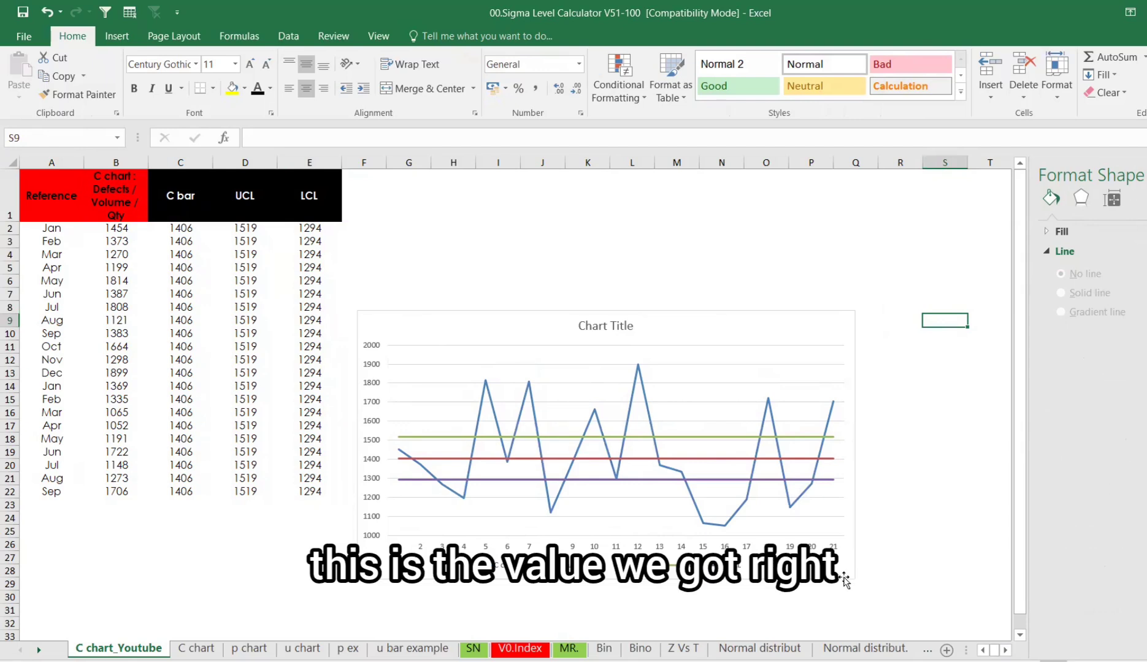
# - Delete the chart's major gridlines
pyautogui.click(825, 515)
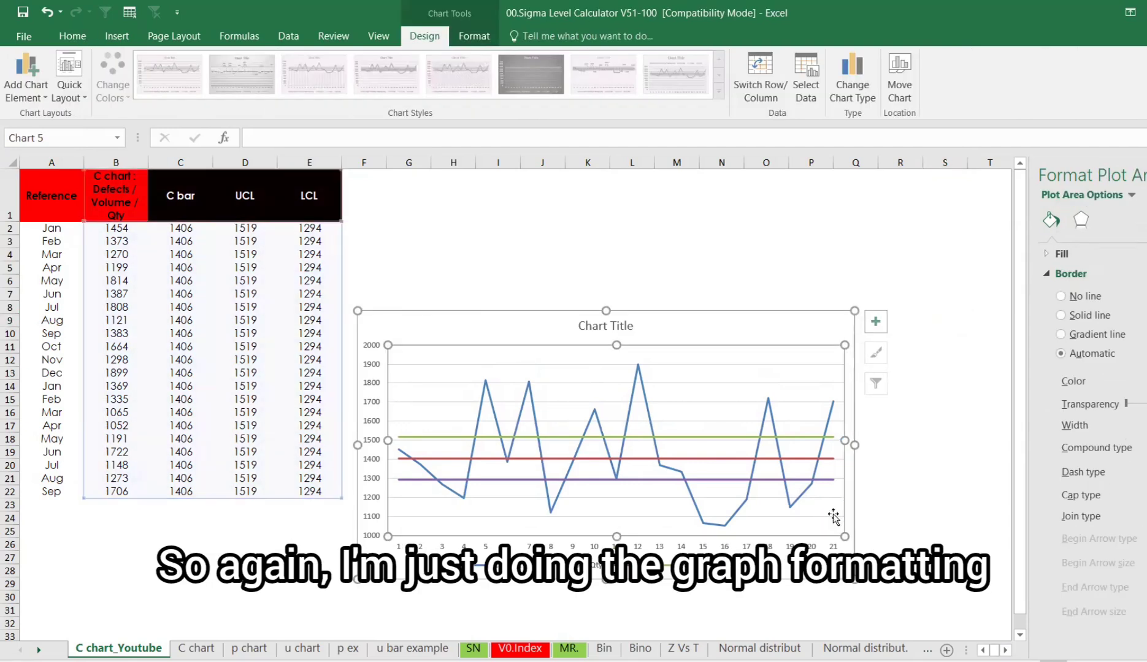
pyautogui.click(834, 516)
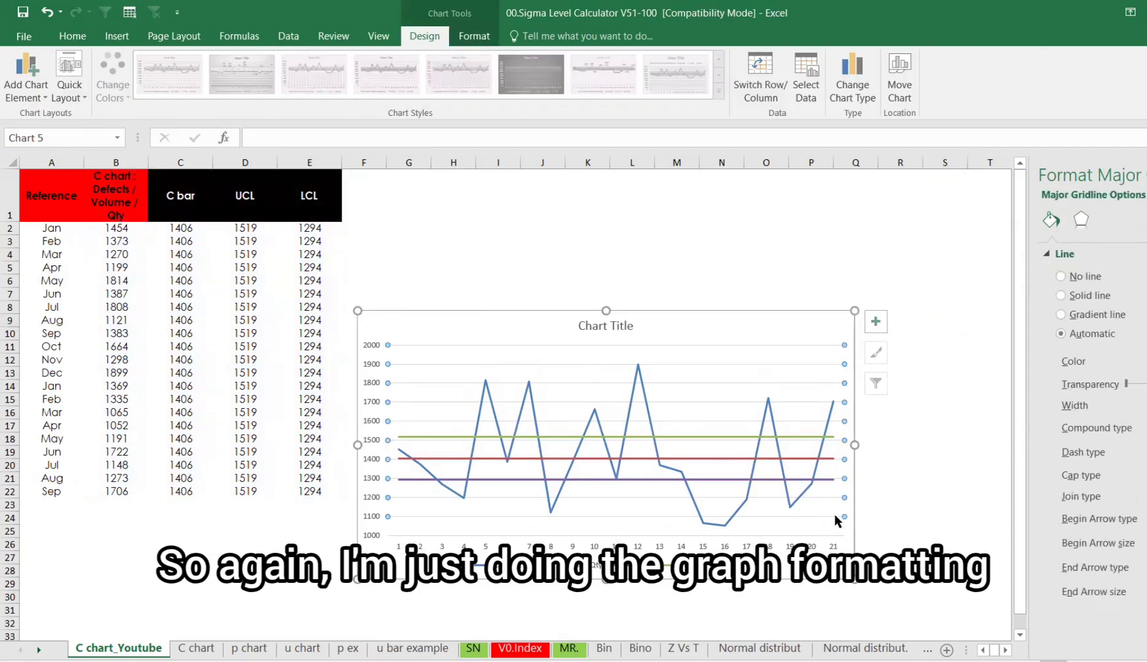
pyautogui.press('Delete')
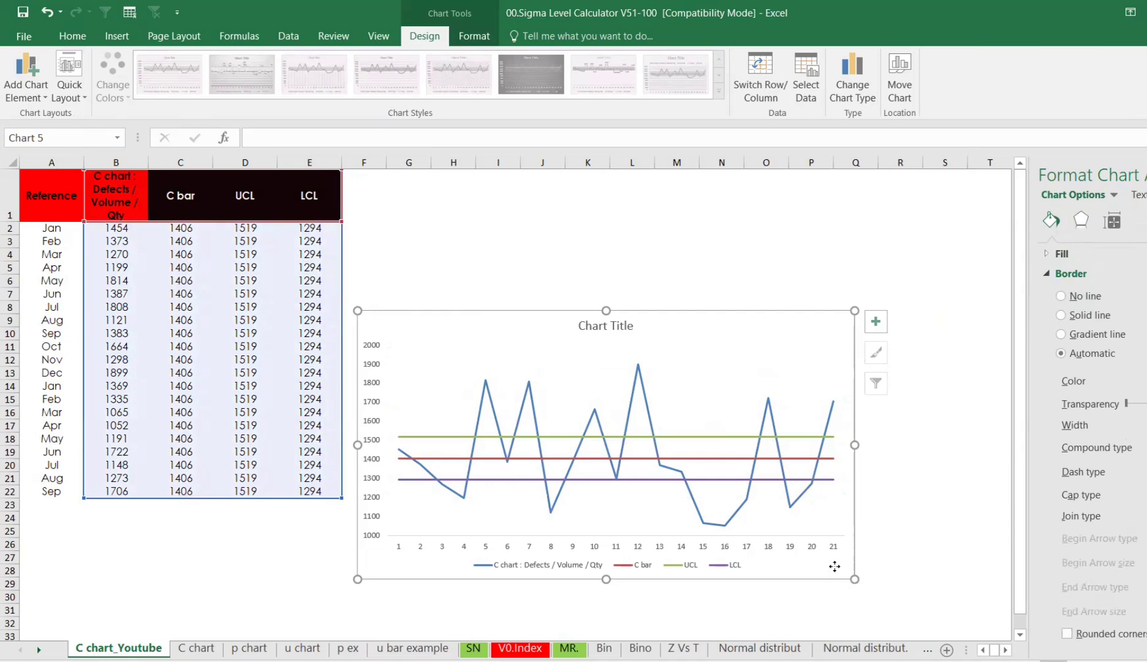
# - Move the chart up and link its title to cell B1
pyautogui.moveTo(832, 576); pyautogui.dragTo(837, 477)
pyautogui.click(621, 222)
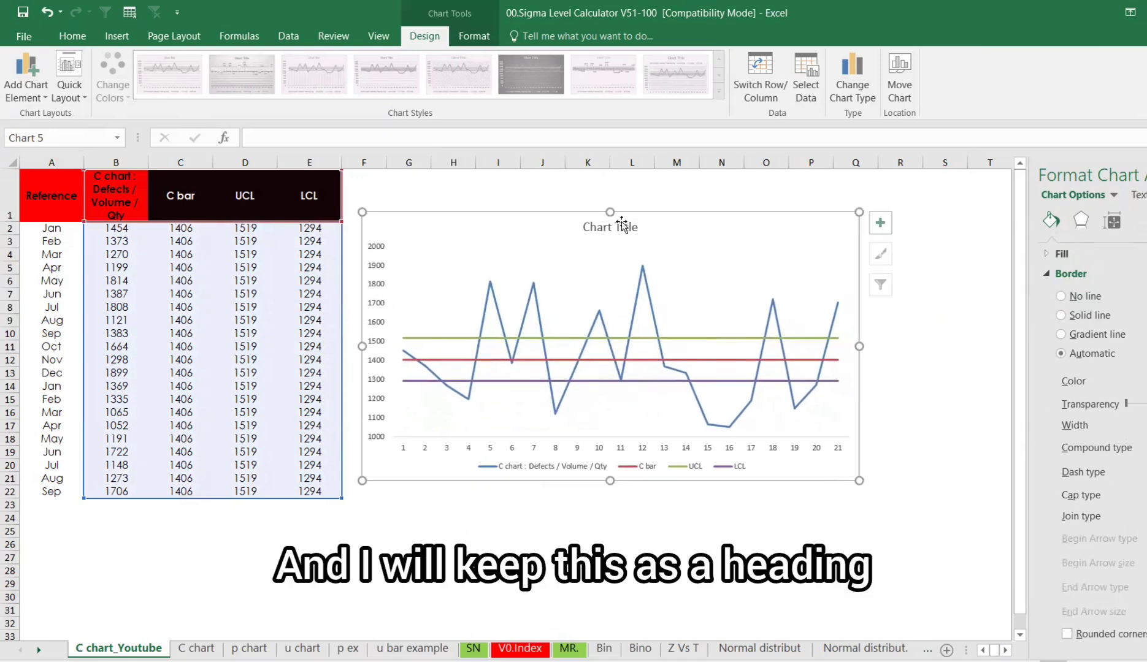
pyautogui.click(352, 141)
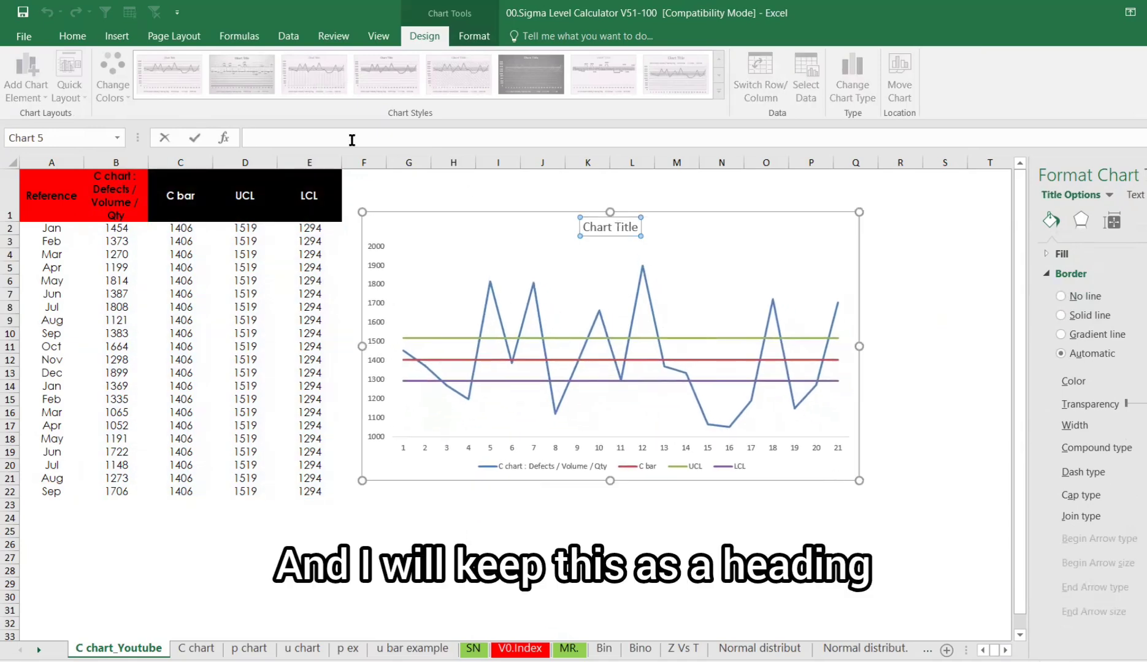
pyautogui.click(115, 198)
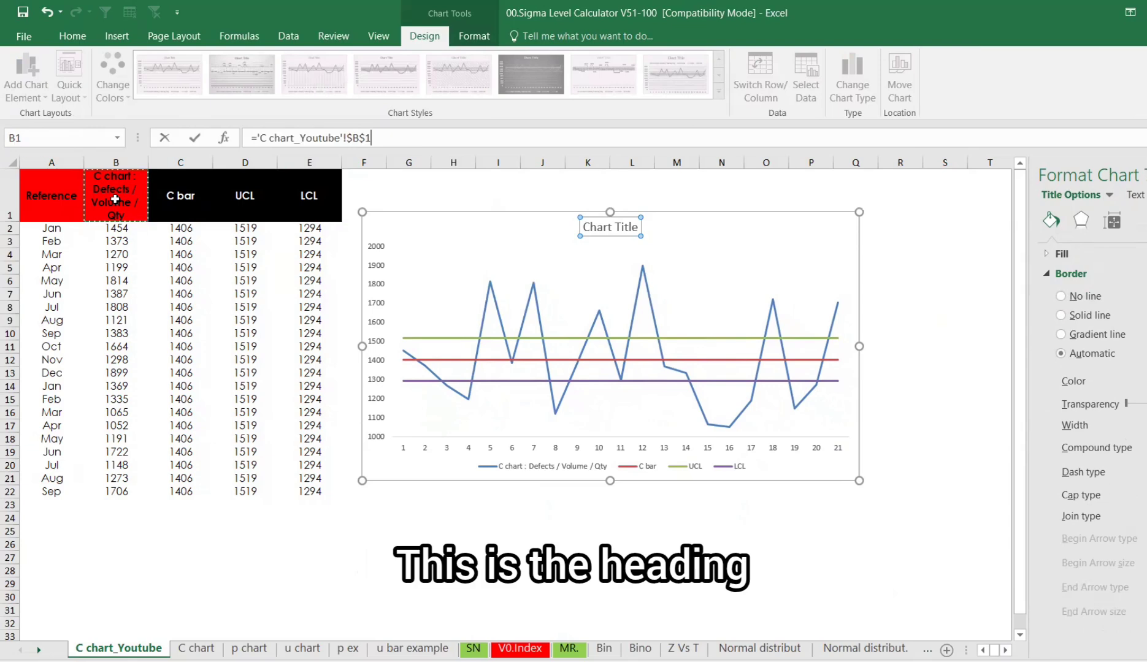
pyautogui.press('Return')
# - Rename the B1 header to "C chart : Volume Month wise"
pyautogui.click(116, 202)
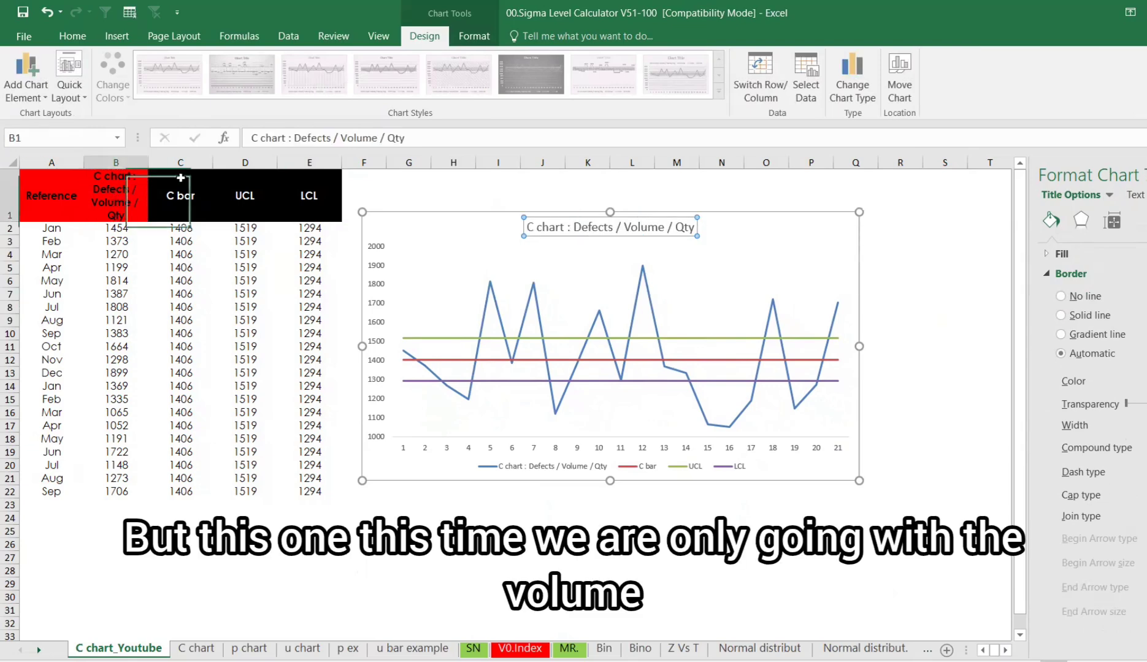
pyautogui.click(337, 137)
pyautogui.press('BackSpace')
pyautogui.press('BackSpace')
pyautogui.press('BackSpace')
pyautogui.press('BackSpace')
pyautogui.press('BackSpace')
pyautogui.press('BackSpace')
pyautogui.press('BackSpace')
pyautogui.press('BackSpace')
pyautogui.press('BackSpace')
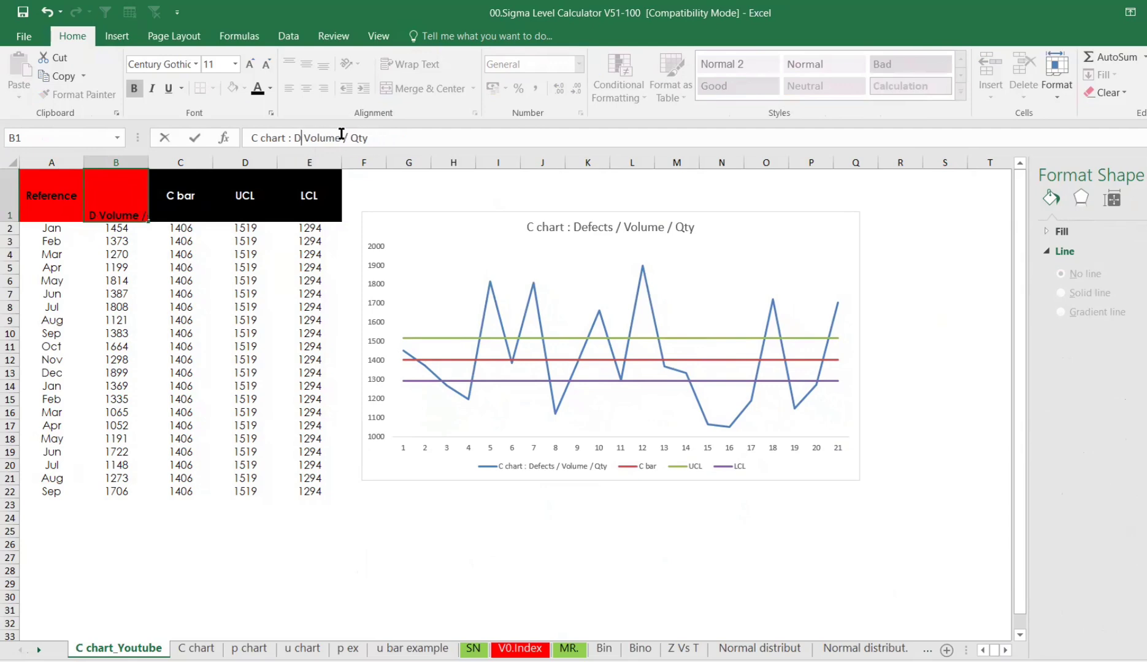
pyautogui.press('BackSpace')
pyautogui.click(366, 138)
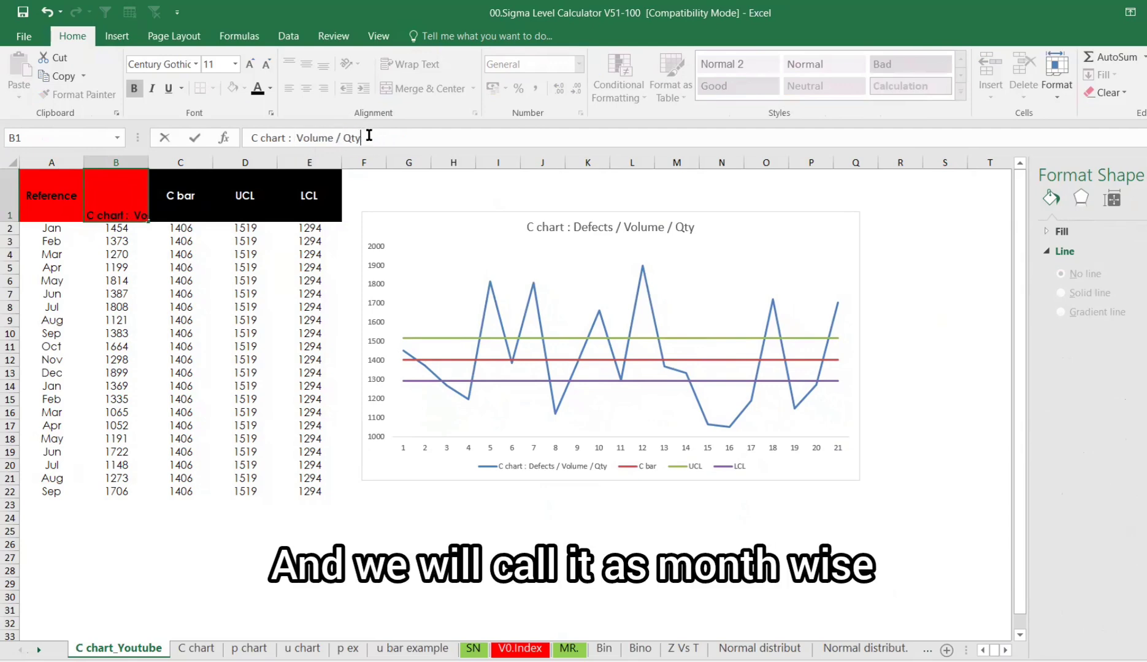
pyautogui.press('BackSpace')
pyautogui.press('BackSpace')
pyautogui.press('BackSpace')
pyautogui.write('Month wise')
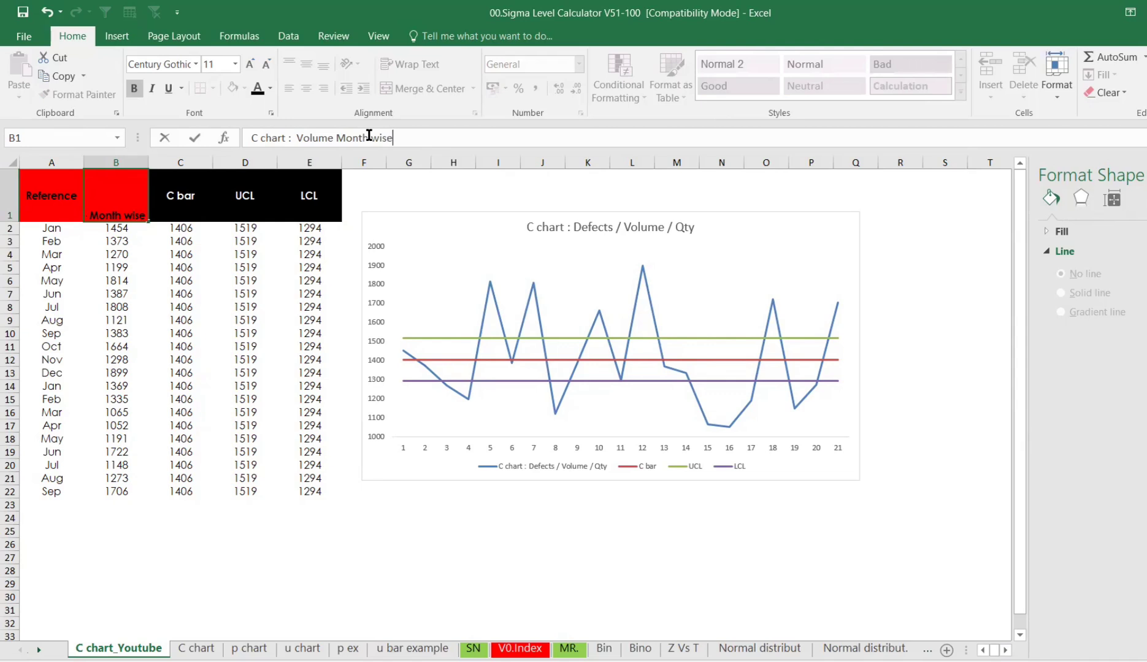
pyautogui.press('Return')
# - Bold the chart title and increase its font size to 20
pyautogui.click(578, 227)
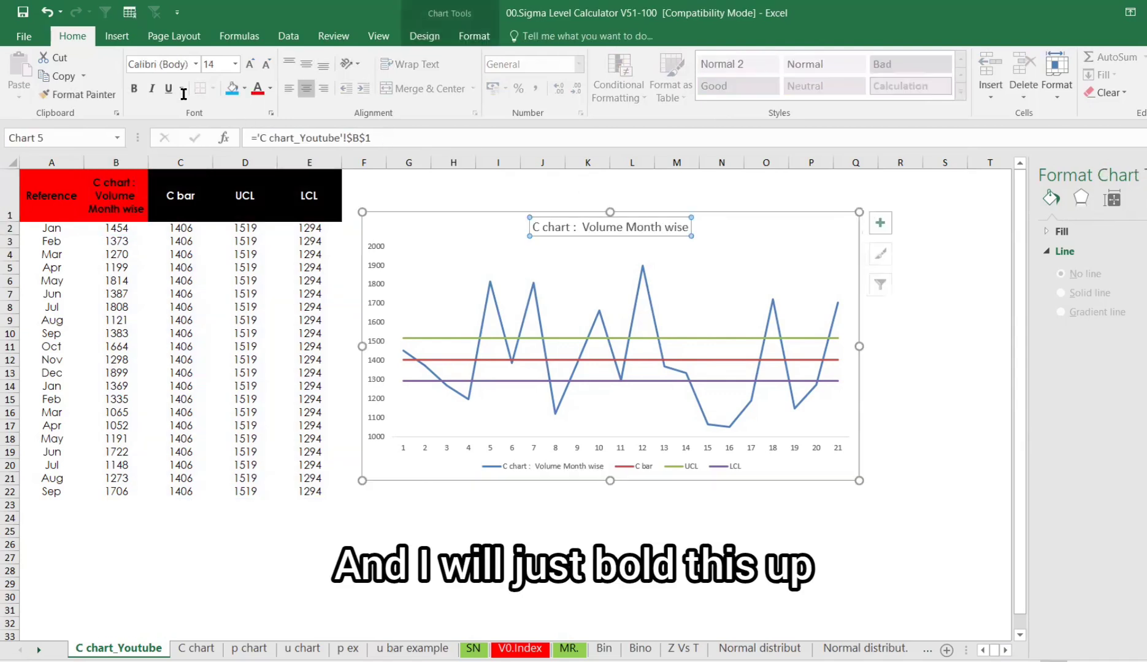
pyautogui.hotkey('ctrl', 'b')
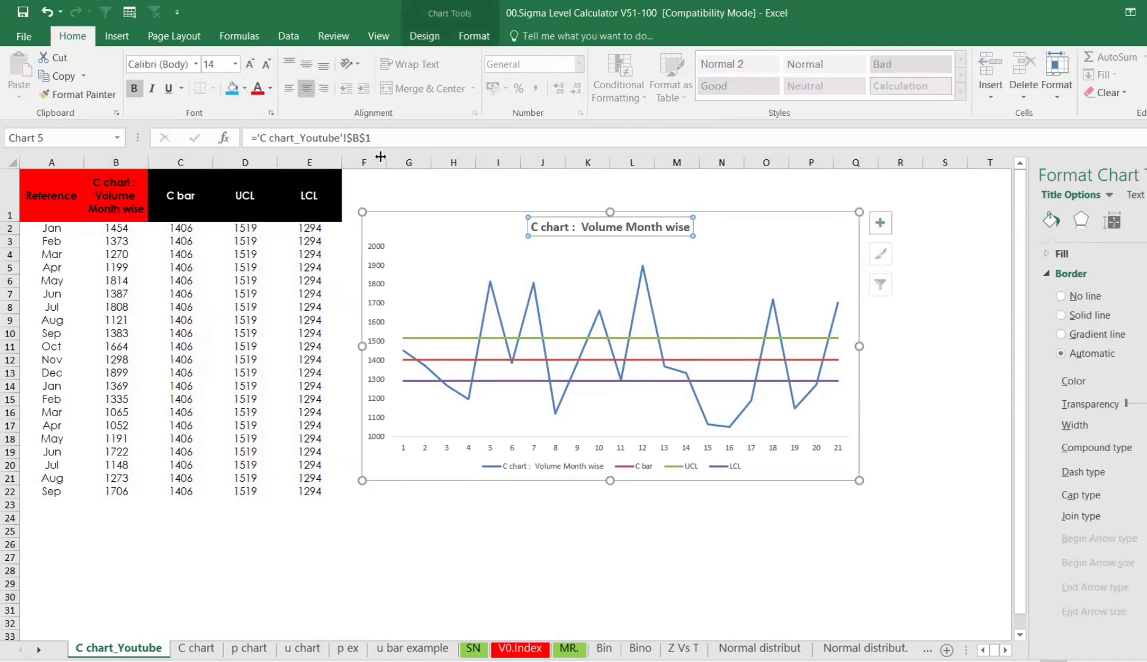
pyautogui.click(249, 64)
pyautogui.click(250, 64)
pyautogui.click(250, 64)
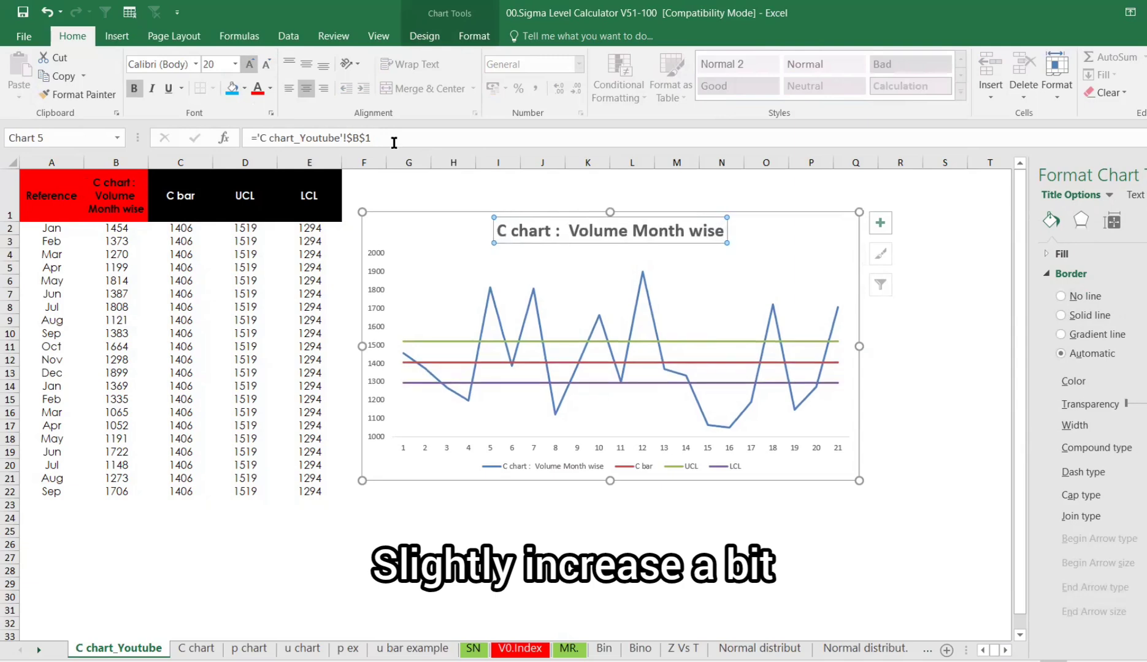
# - Enlarge the chart by extending its corner
pyautogui.click(964, 330)
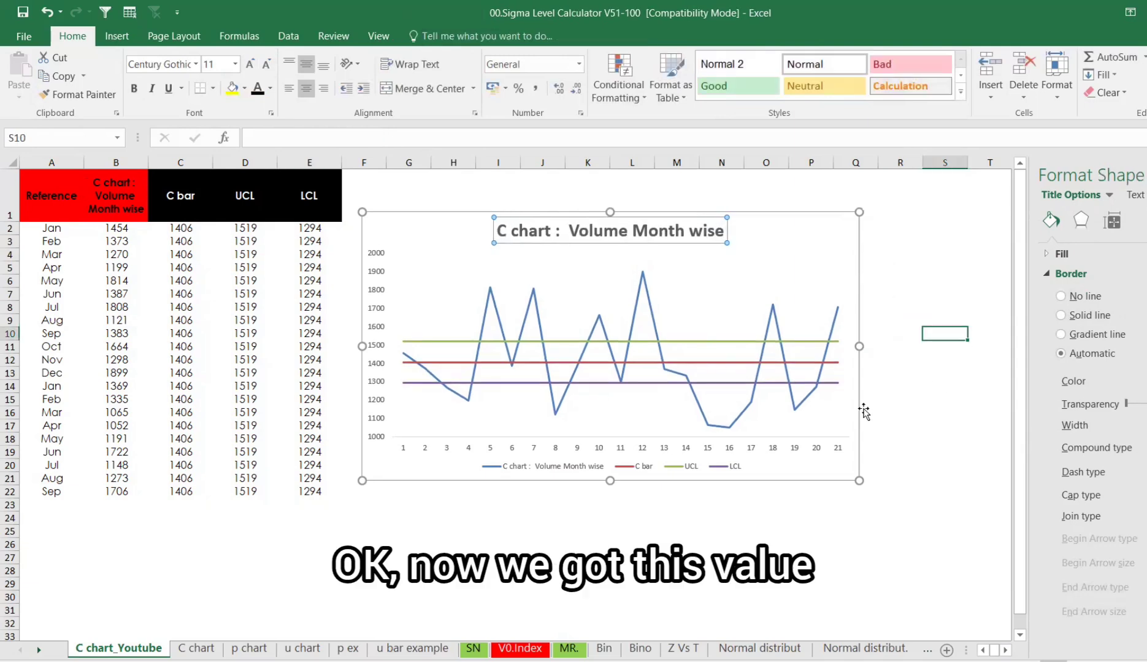
pyautogui.click(855, 480)
pyautogui.moveTo(858, 479); pyautogui.dragTo(896, 521)
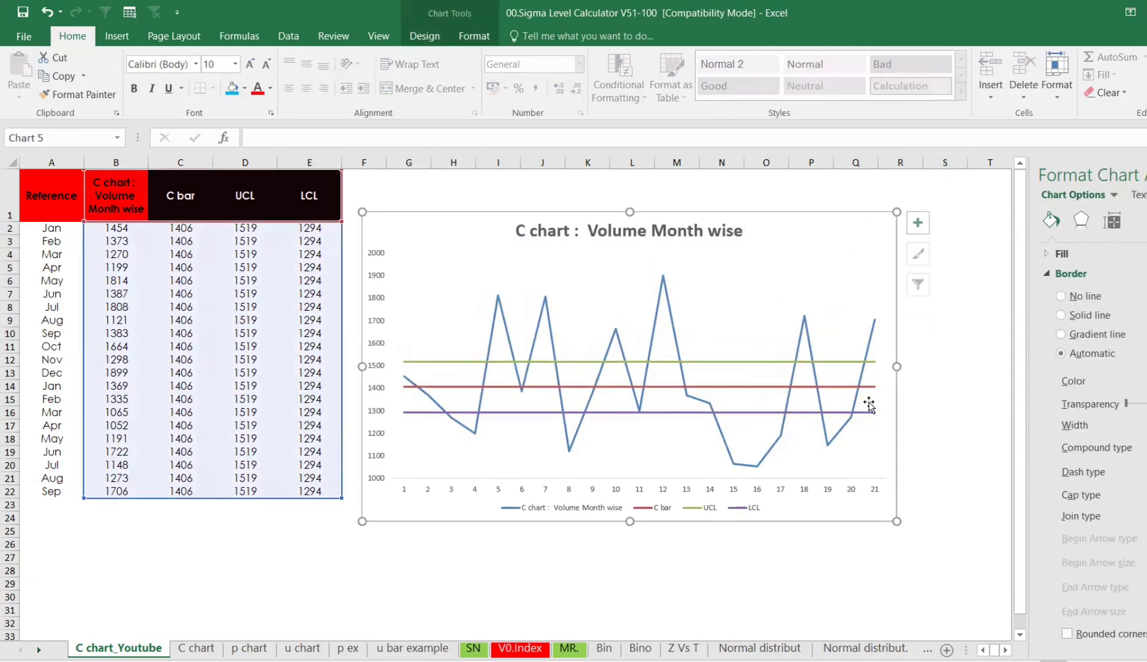
# - Add data labels to the volume series line
pyautogui.click(870, 331)
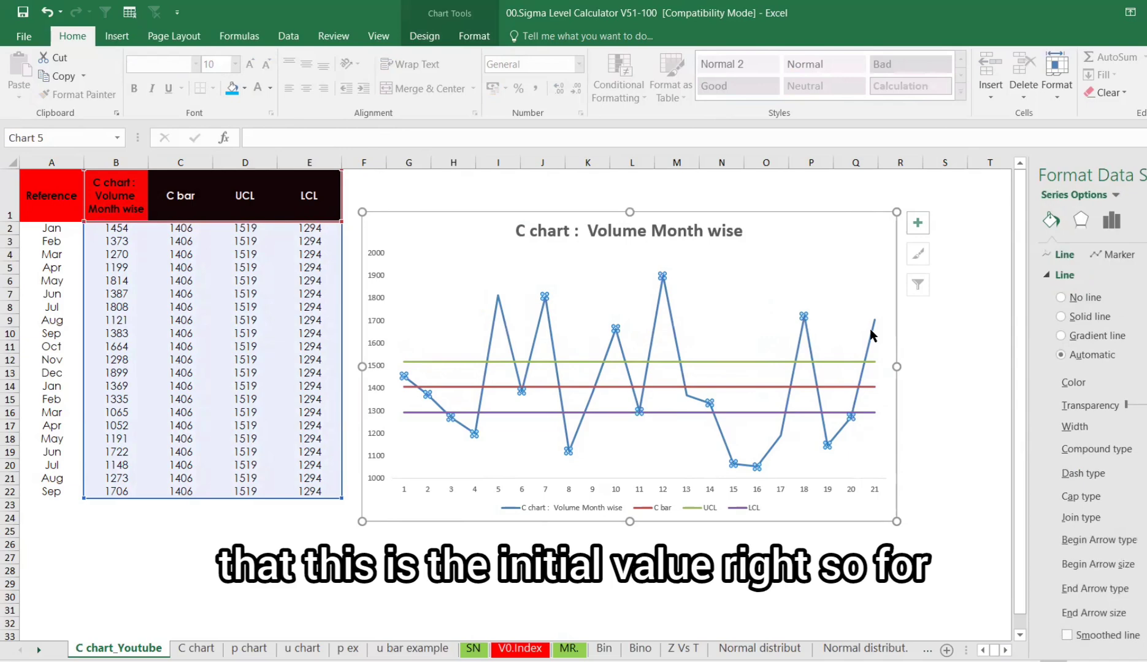
pyautogui.click(876, 326)
pyautogui.rightClick(875, 326)
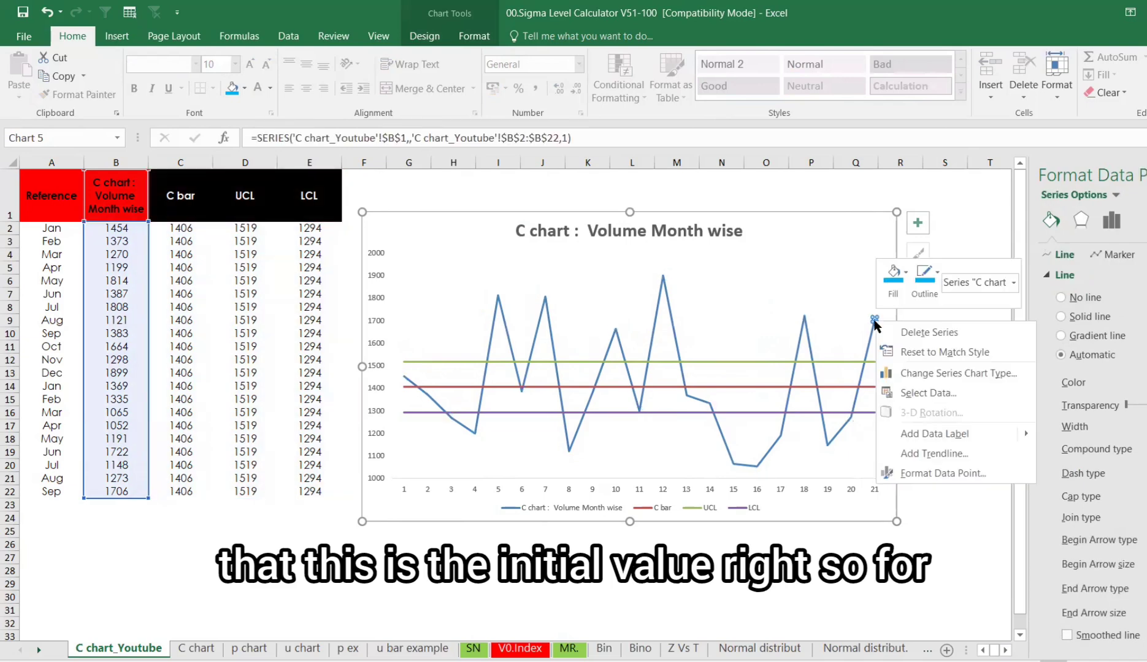
pyautogui.press('Escape')
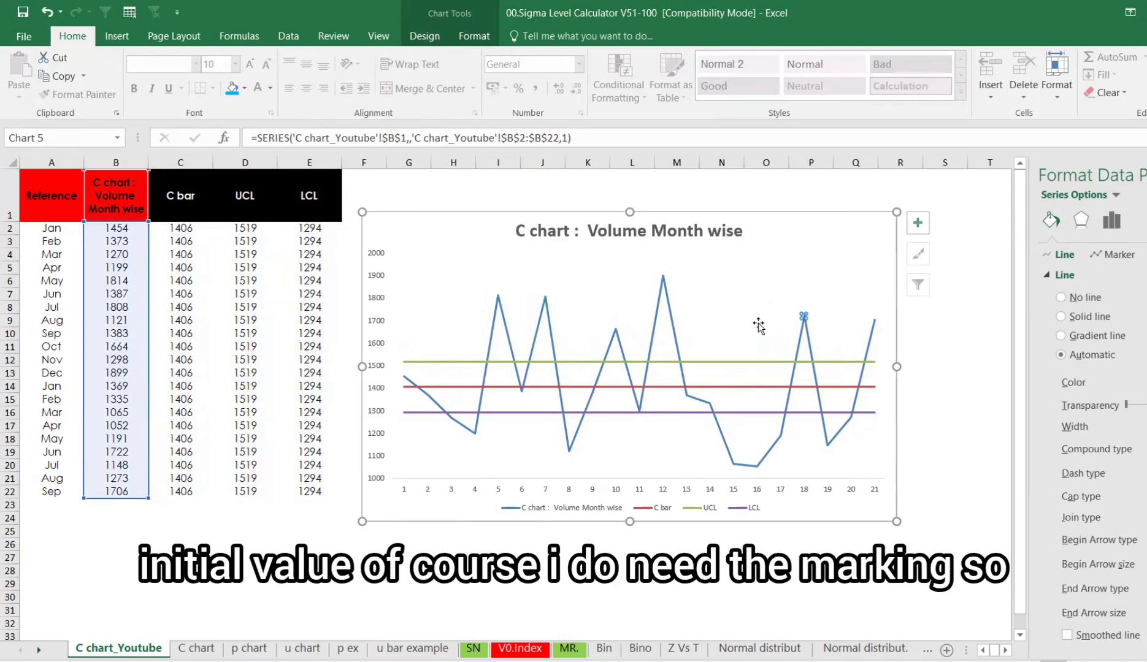
pyautogui.click(619, 457)
pyautogui.click(569, 450)
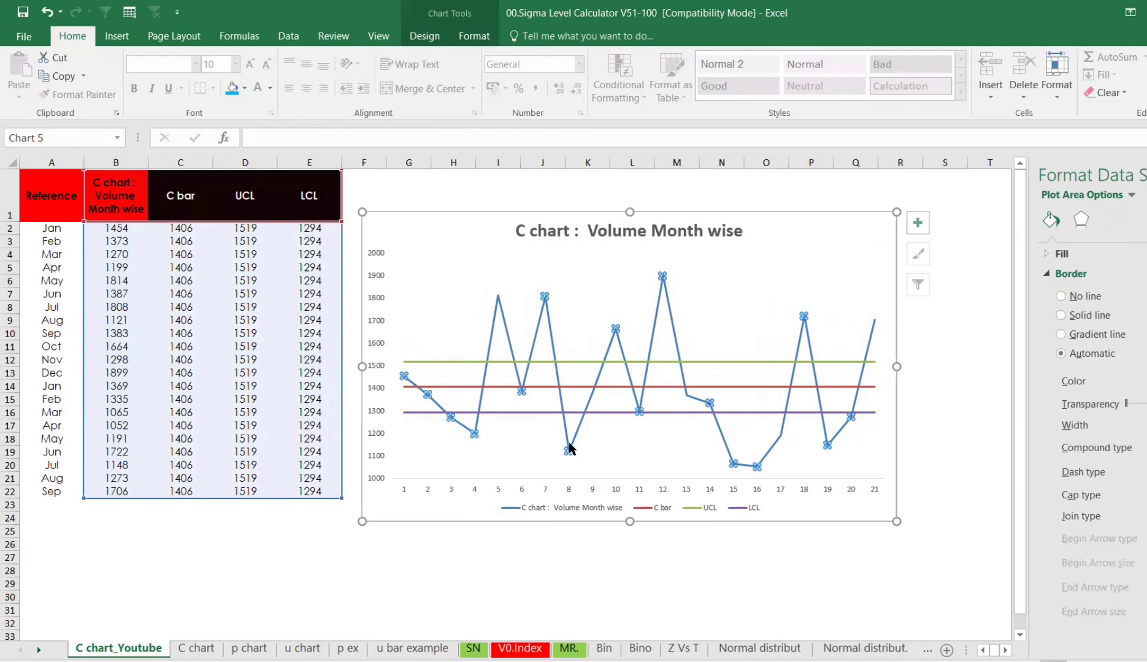
pyautogui.rightClick(569, 450)
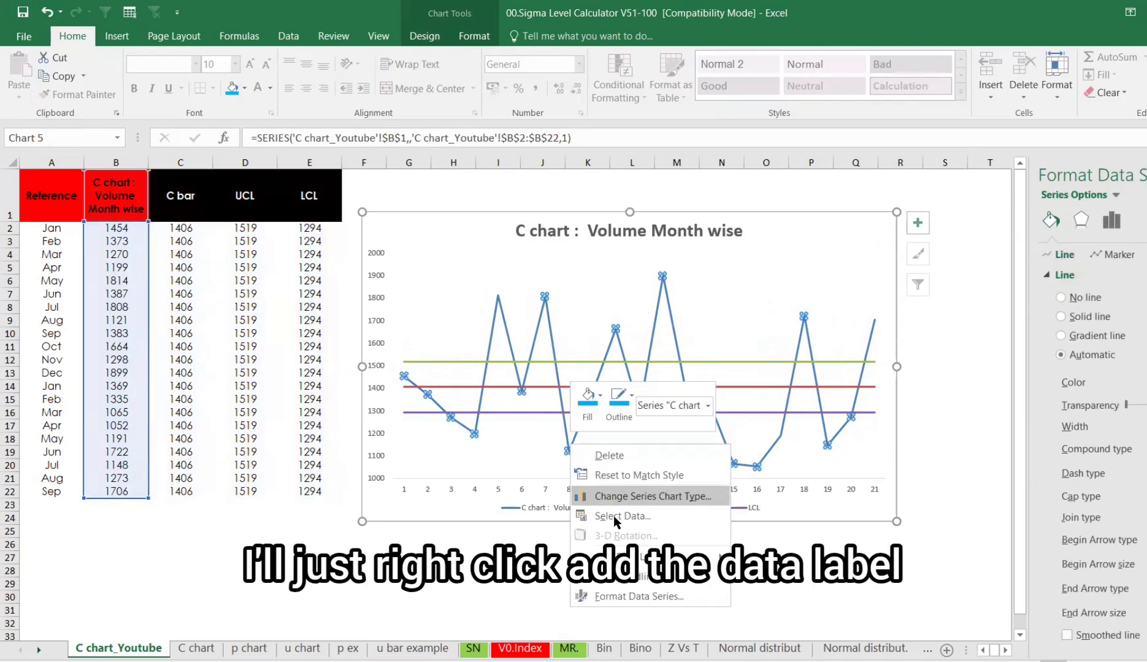
pyautogui.click(641, 564)
pyautogui.click(711, 567)
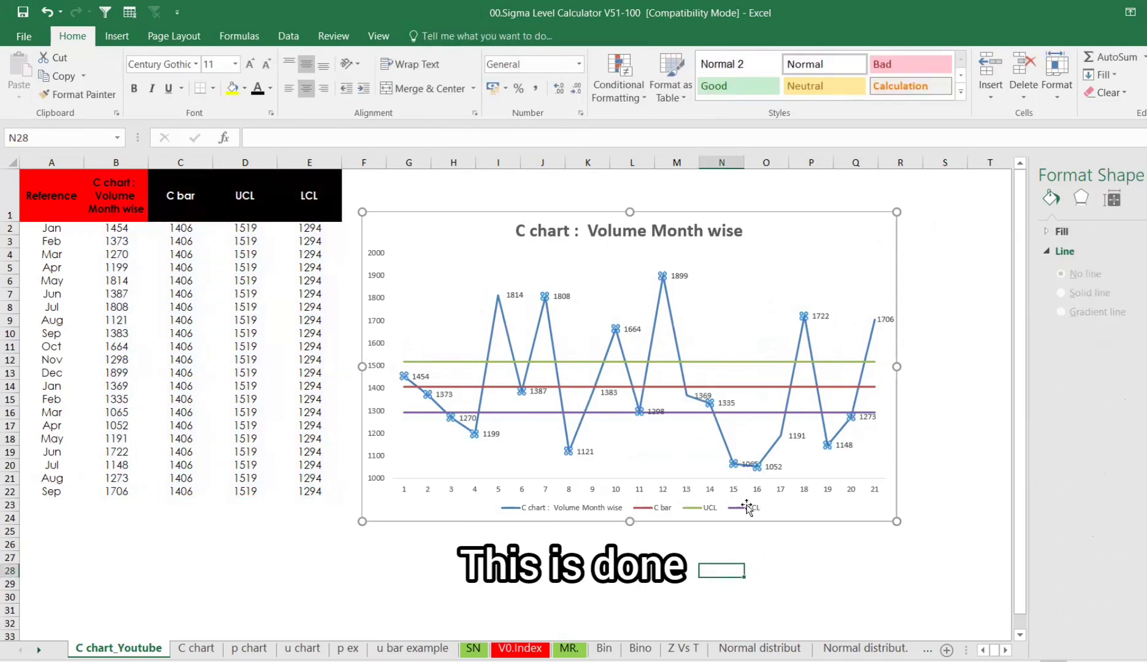
# - Add data labels to the C bar series line
pyautogui.click(870, 418)
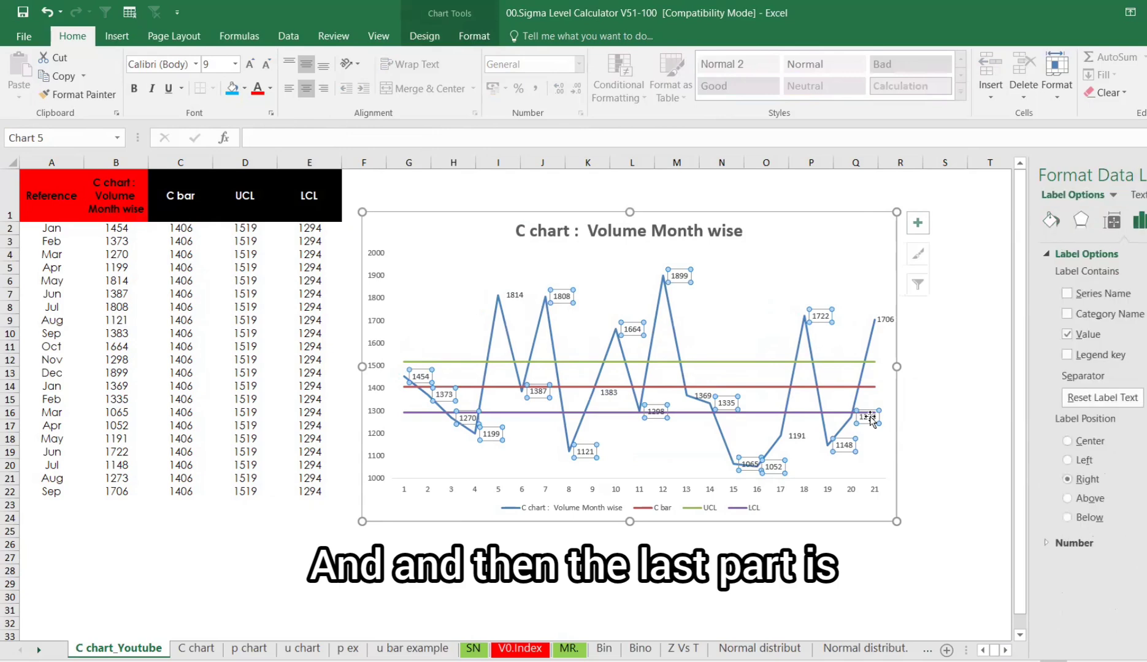
pyautogui.click(870, 418)
pyautogui.click(955, 434)
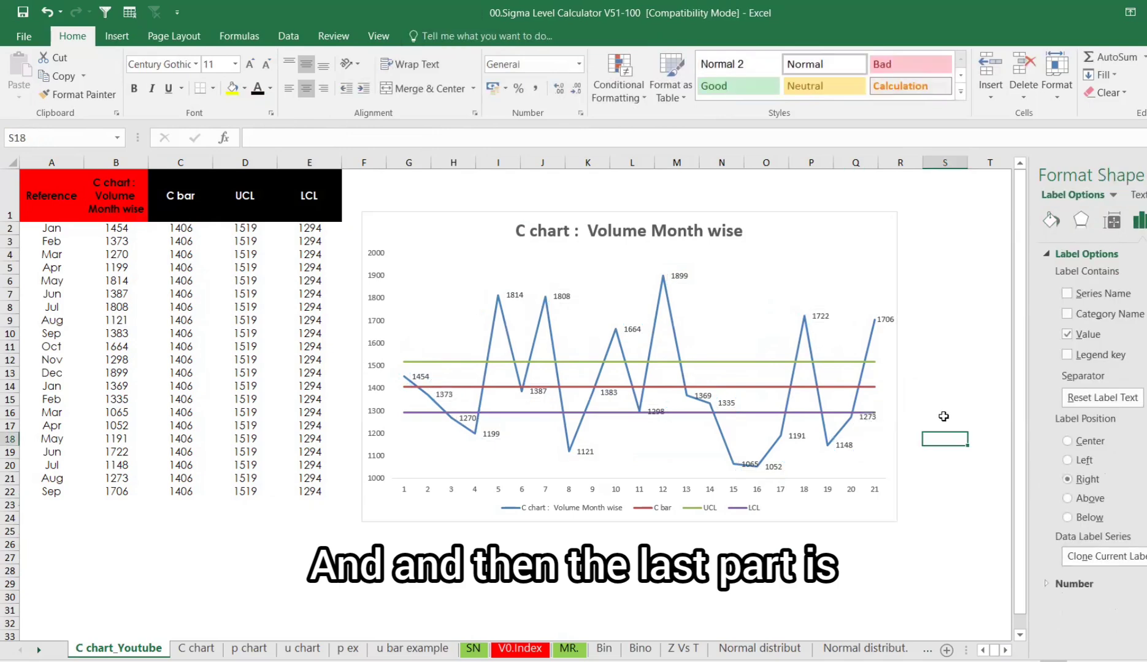
pyautogui.click(877, 416)
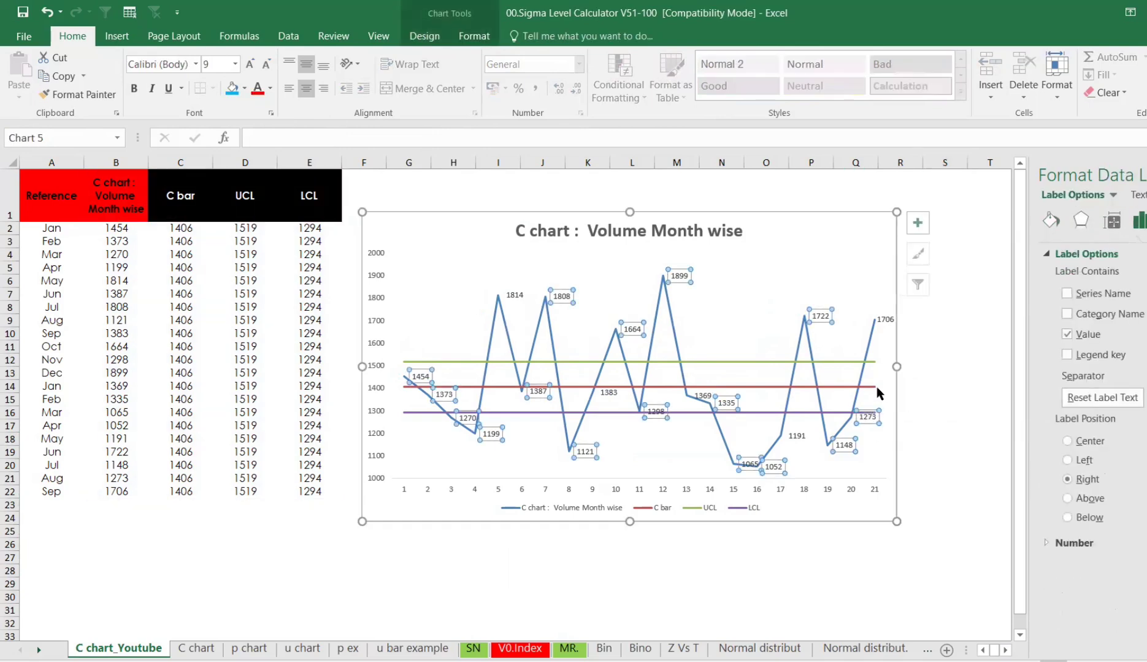
pyautogui.click(871, 386)
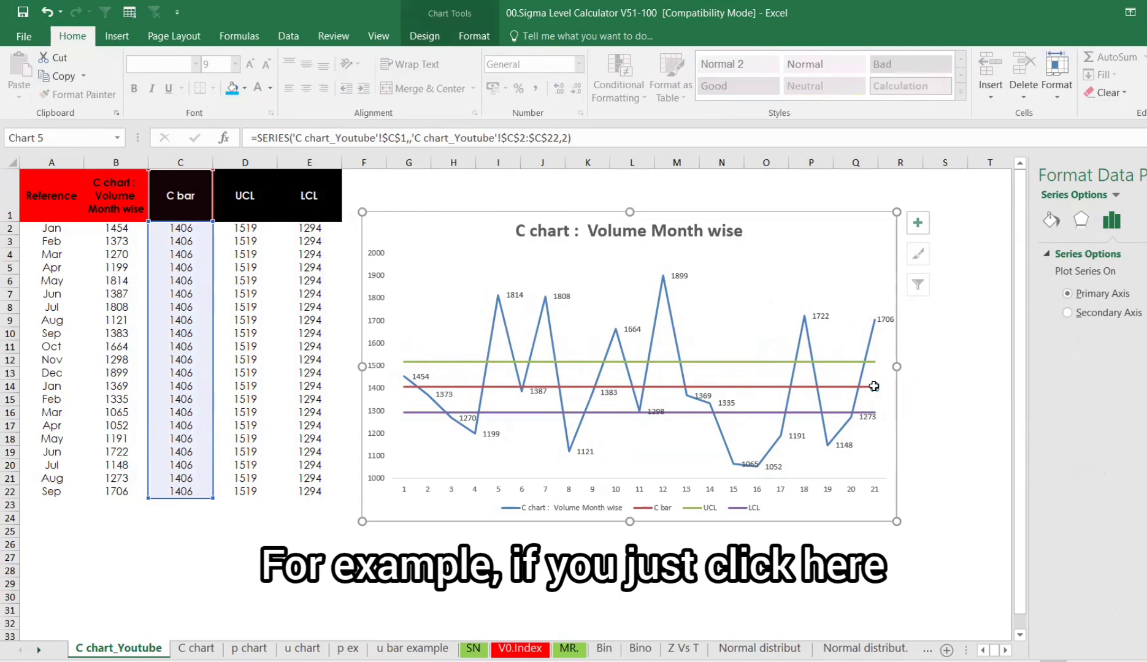
pyautogui.rightClick(874, 386)
pyautogui.click(914, 498)
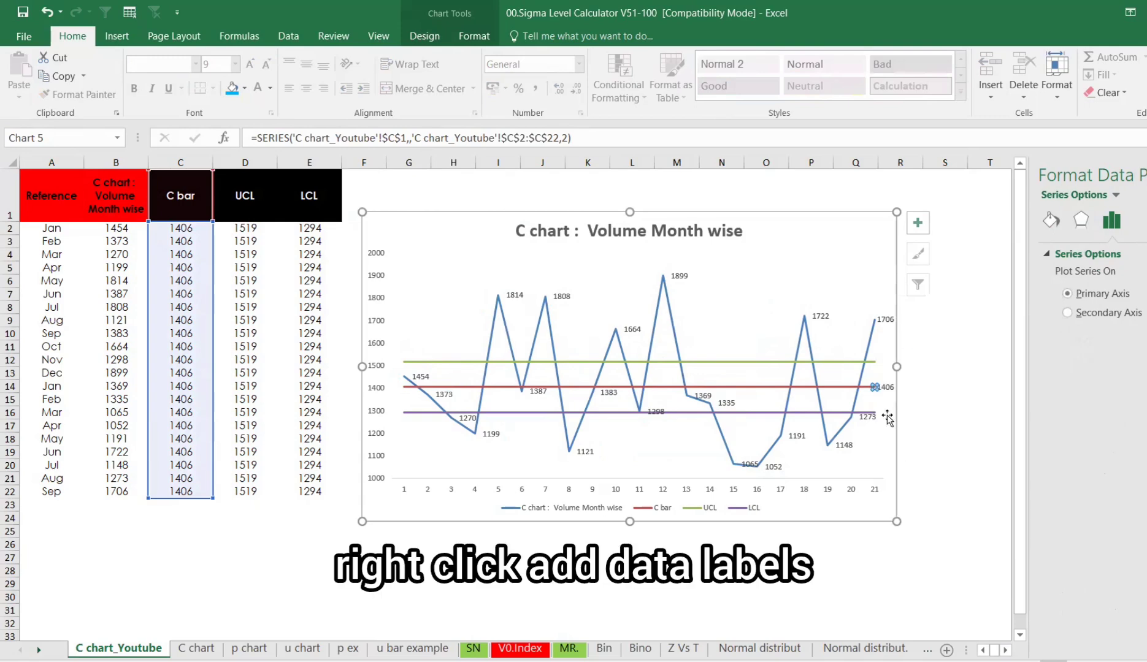
# - Add data labels to the UCL series line
pyautogui.click(873, 364)
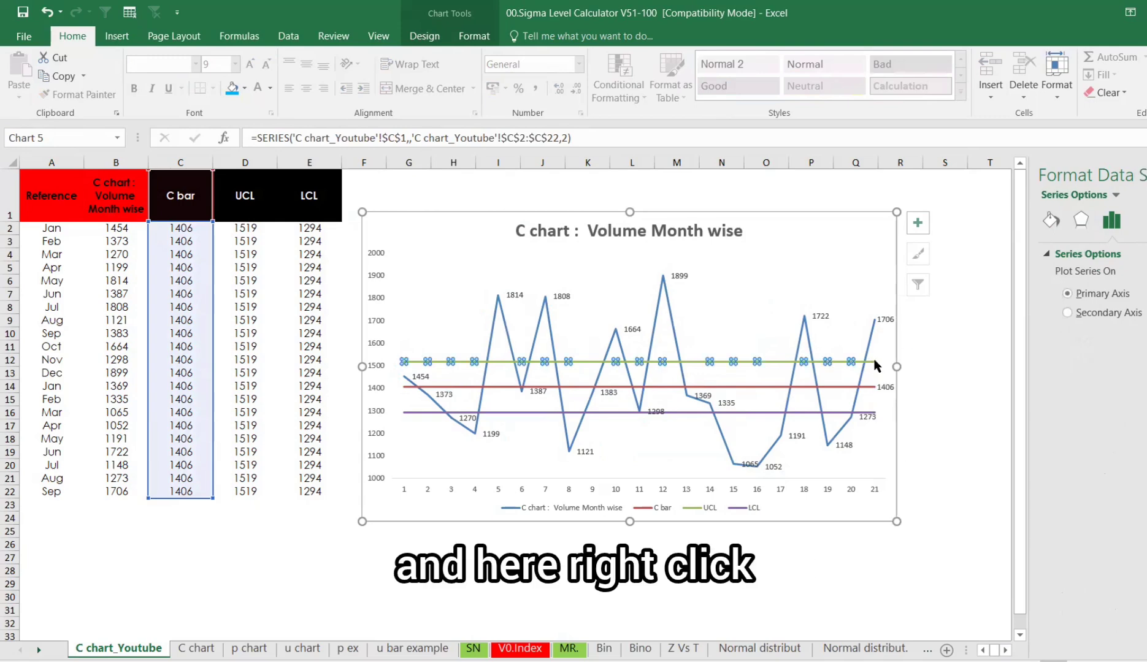
pyautogui.rightClick(874, 363)
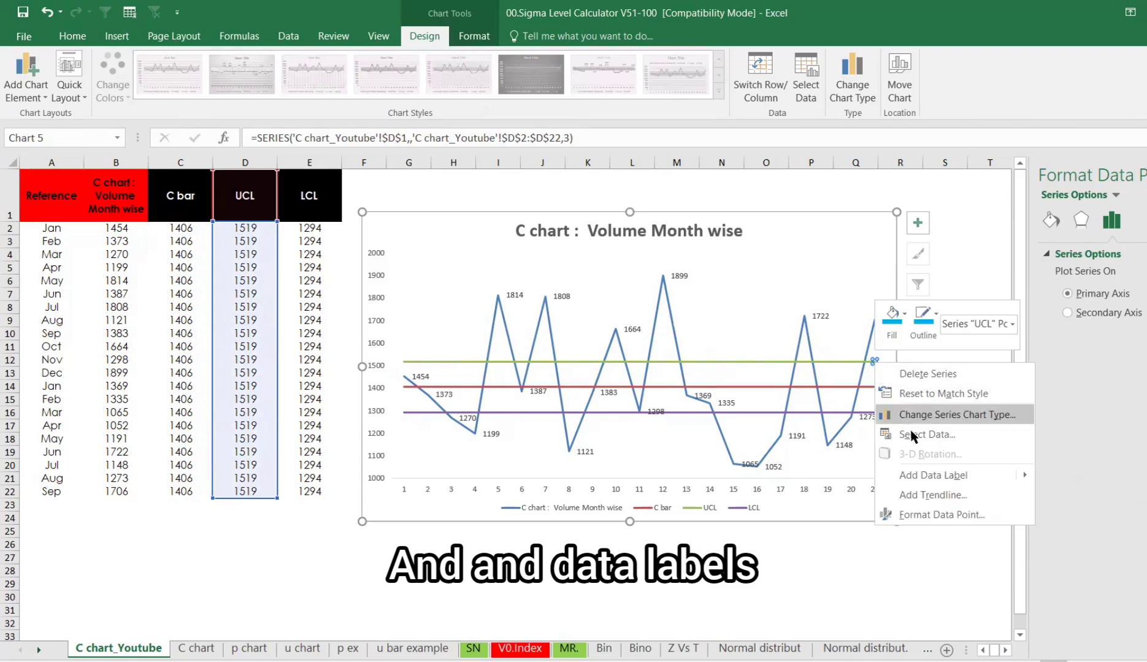
pyautogui.click(916, 473)
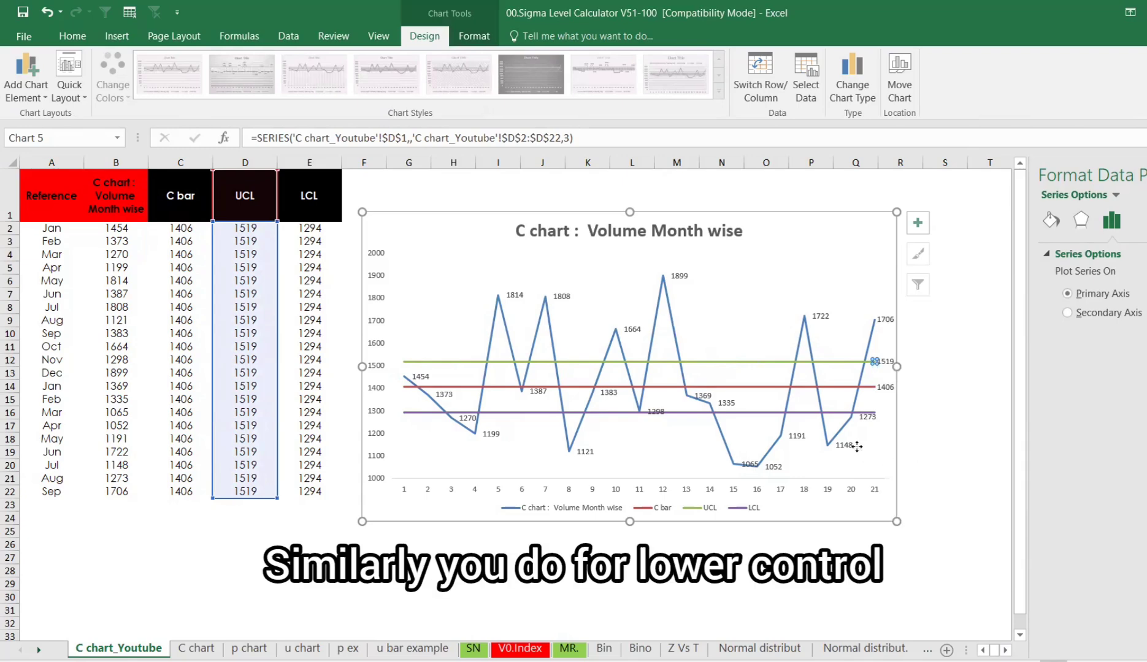
# - Delete the volume data label for point 20 that overlaps the LCL line
pyautogui.click(865, 428)
pyautogui.click(866, 420)
pyautogui.click(866, 418)
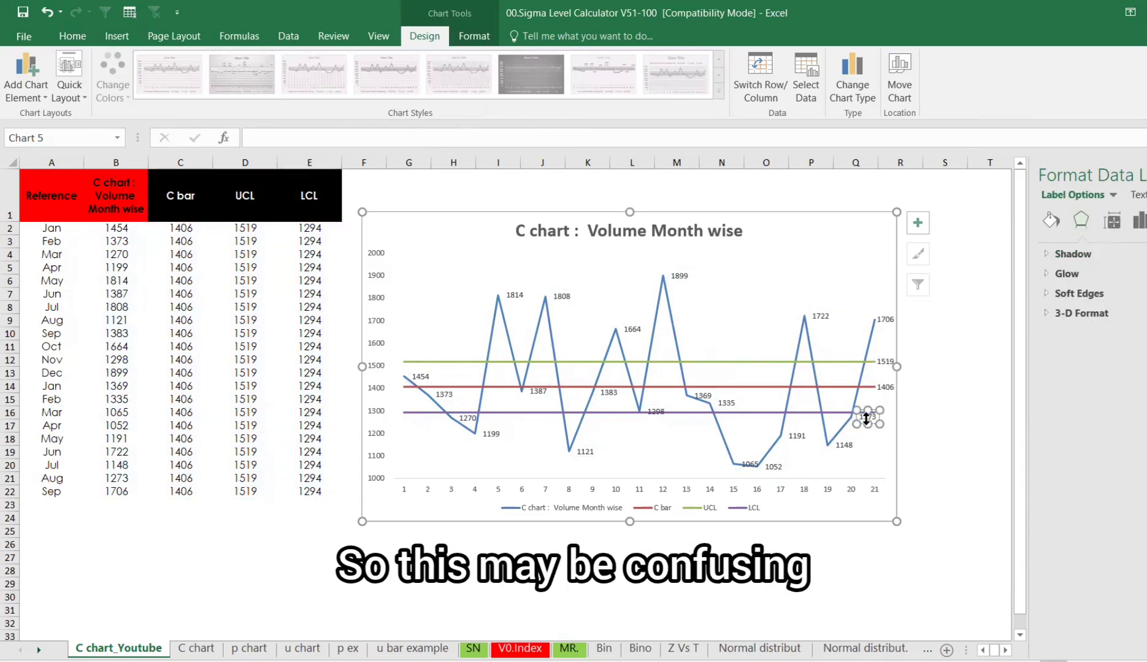
pyautogui.press('Delete')
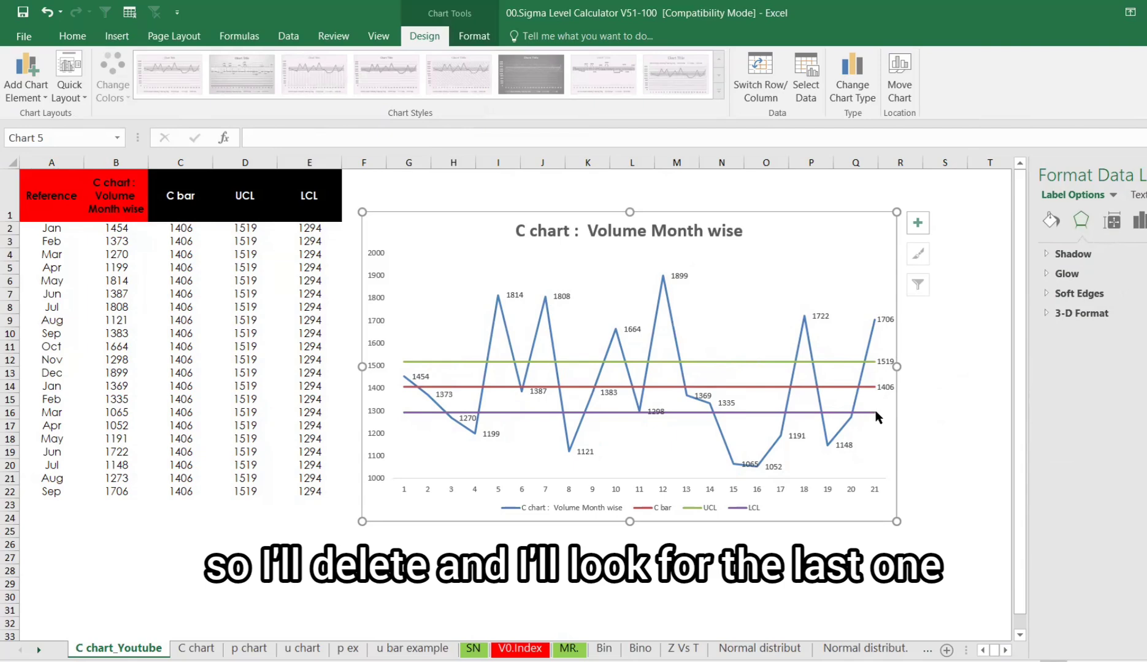
# - Add data labels to the LCL series line
pyautogui.click(875, 412)
pyautogui.rightClick(873, 411)
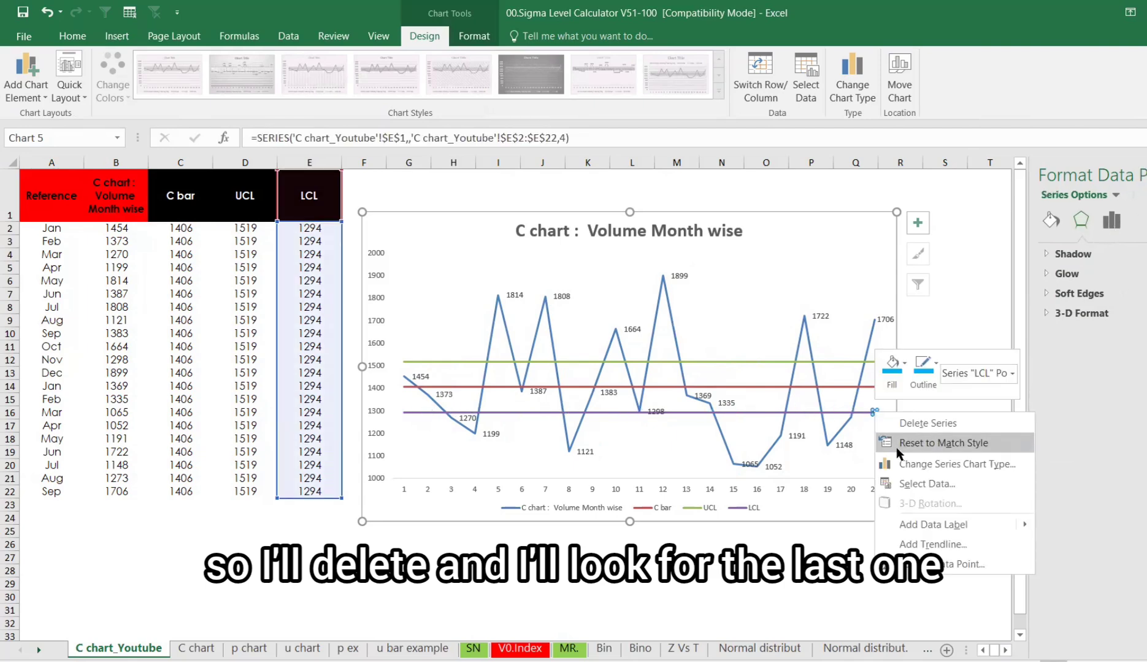
pyautogui.click(913, 523)
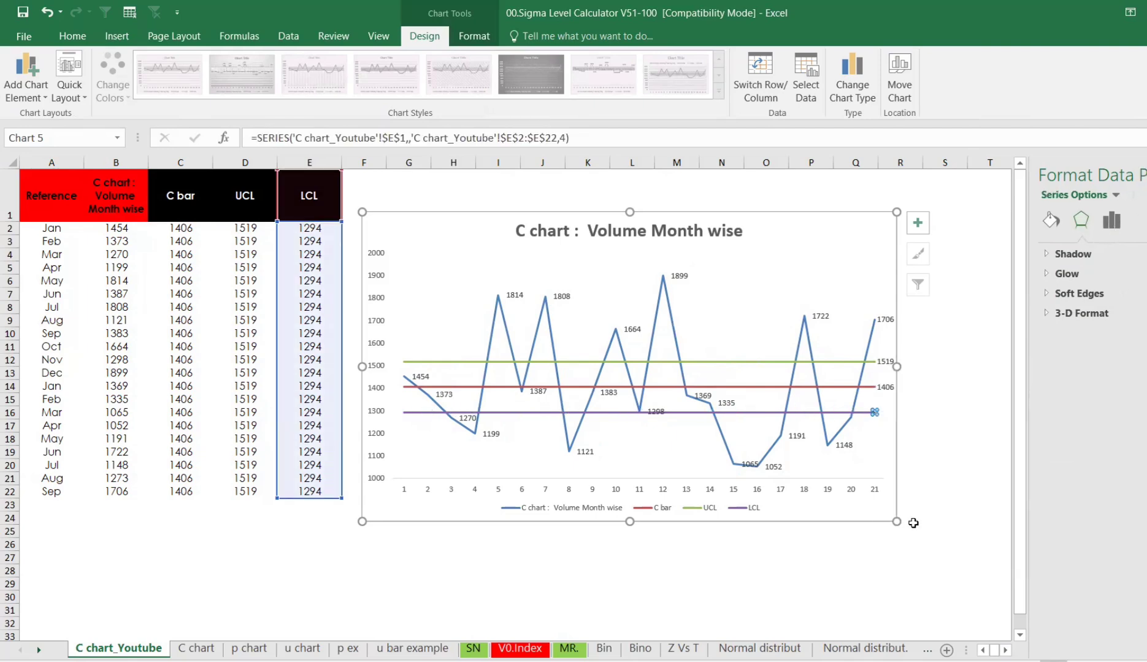
# - Widen the chart and move it up beside the table
pyautogui.click(944, 440)
pyautogui.click(890, 520)
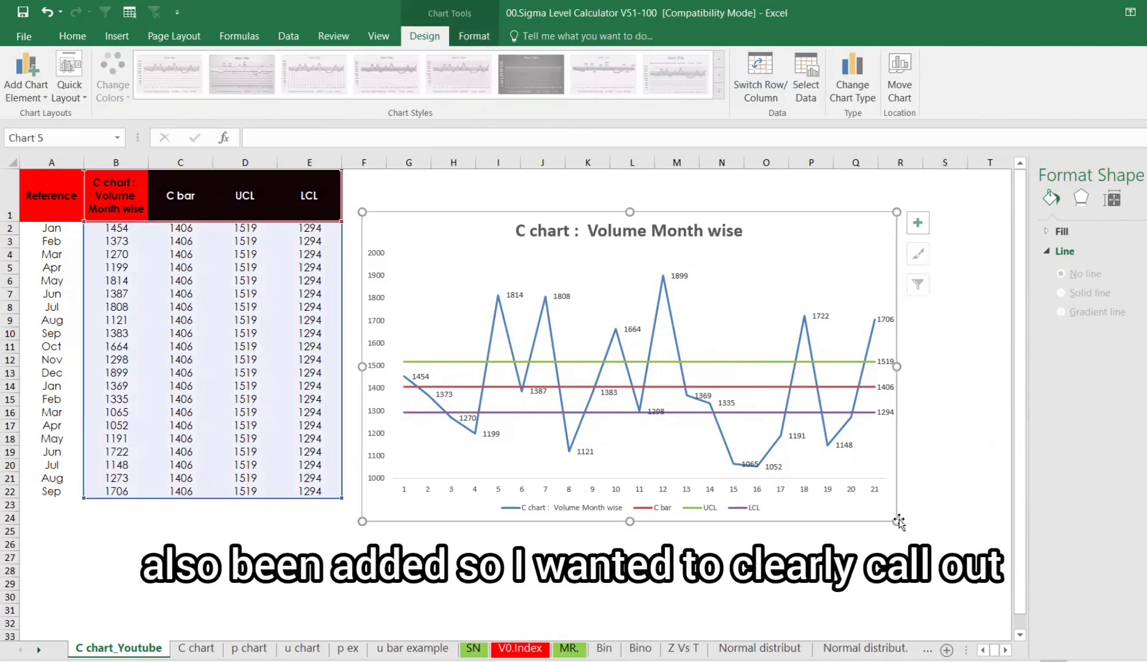
pyautogui.moveTo(899, 520); pyautogui.dragTo(968, 529)
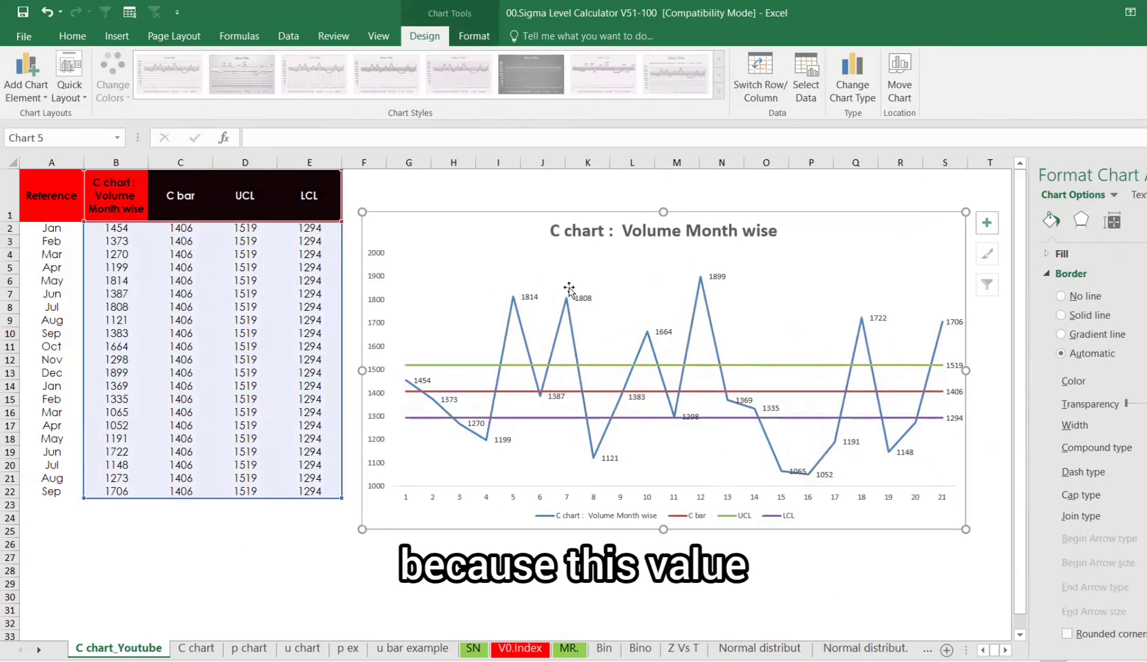
pyautogui.moveTo(707, 529); pyautogui.dragTo(692, 500)
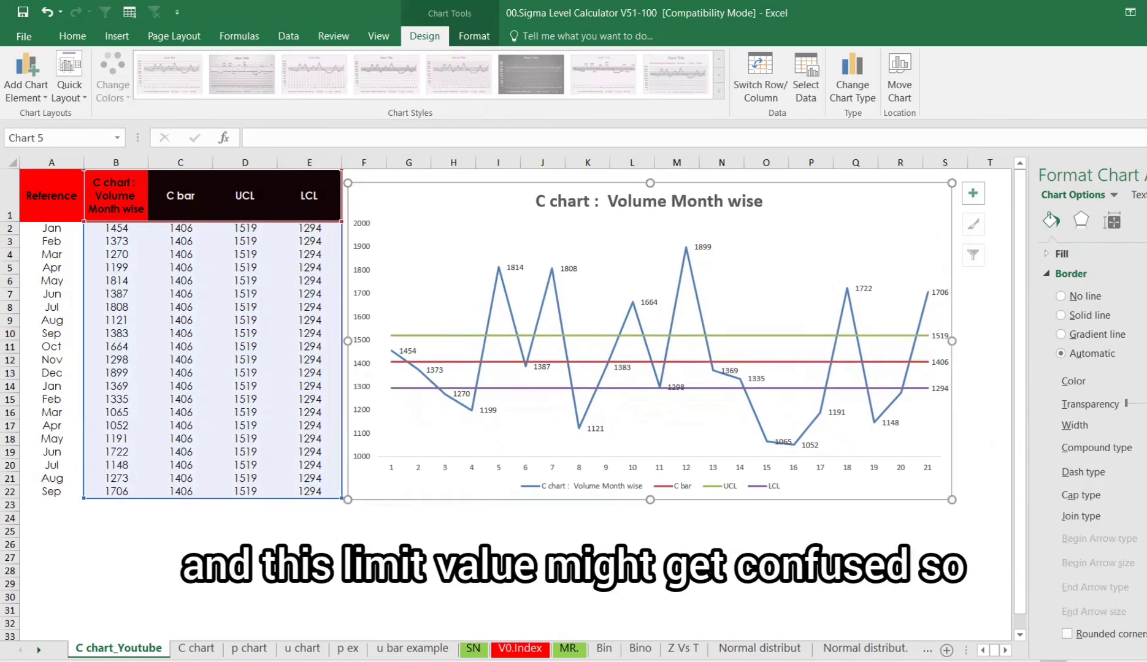
# - Increase the LCL data label's font size to 10.5
pyautogui.click(1145, 174)
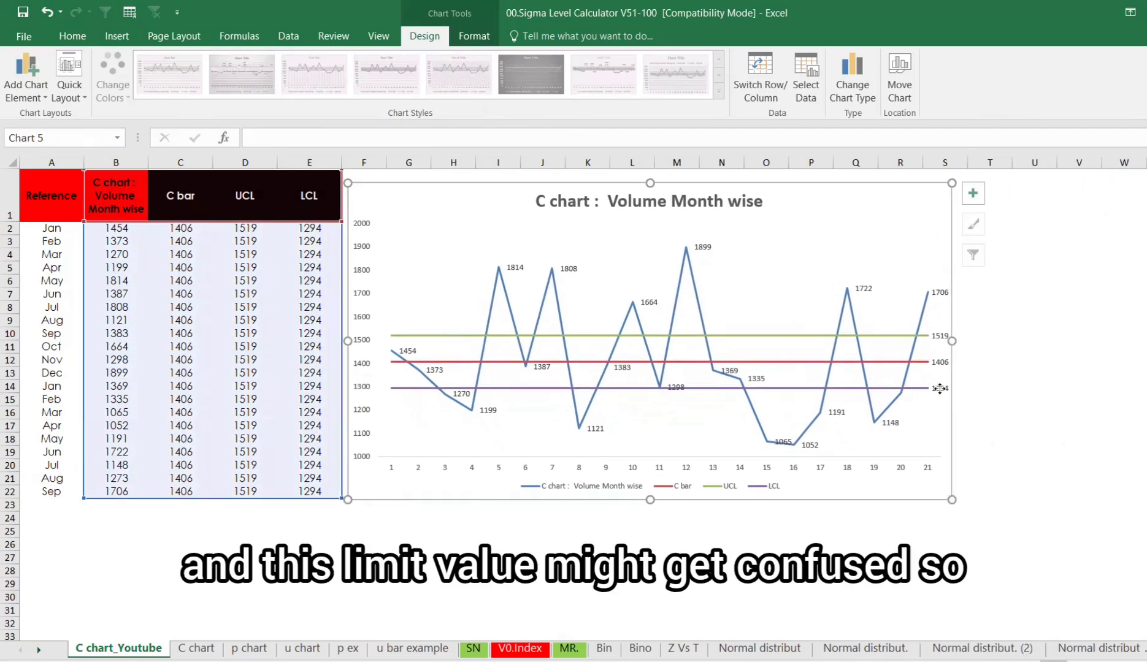
pyautogui.click(939, 389)
pyautogui.click(73, 36)
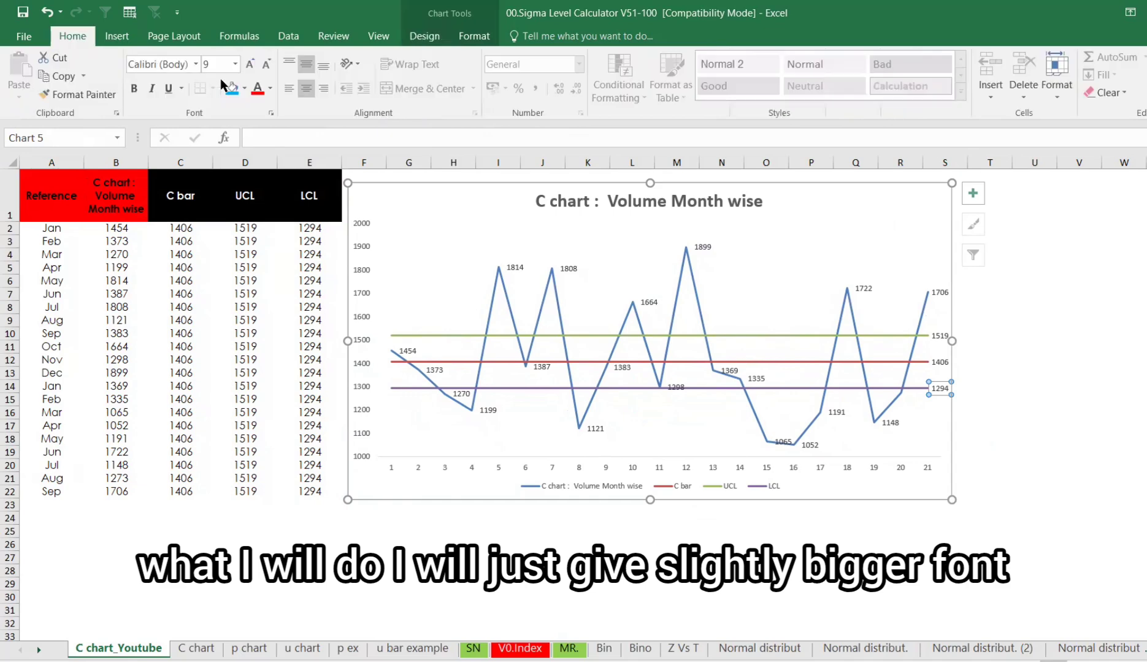
pyautogui.click(249, 64)
pyautogui.click(249, 64)
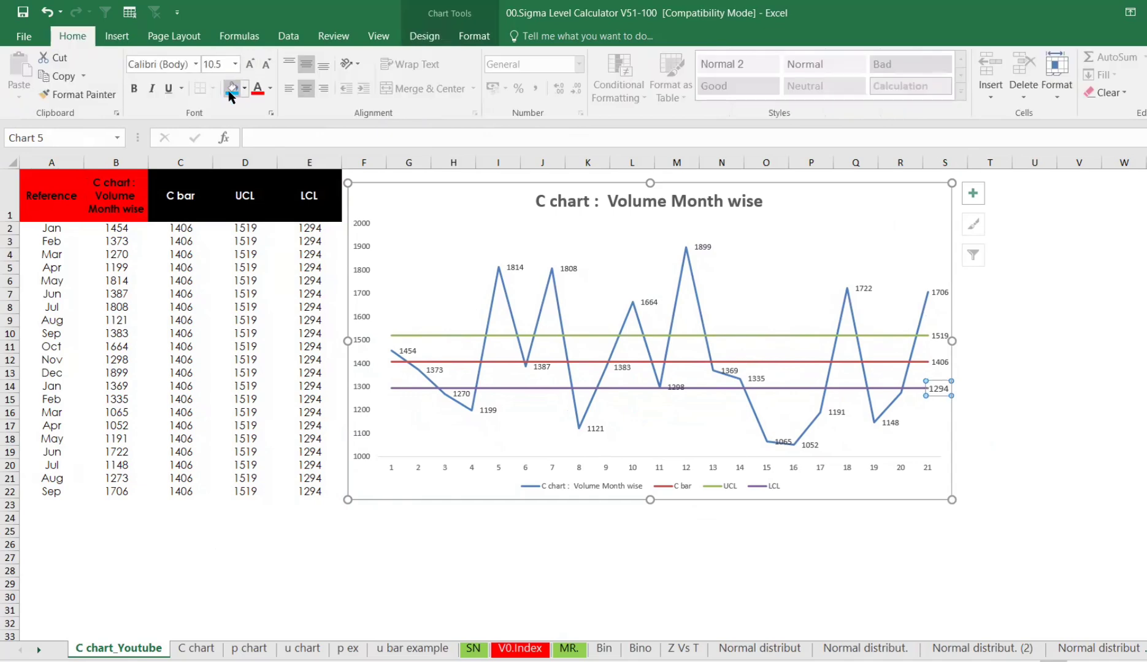
# - Fill the LCL data label with blue and set its font colour to Automatic
pyautogui.click(229, 89)
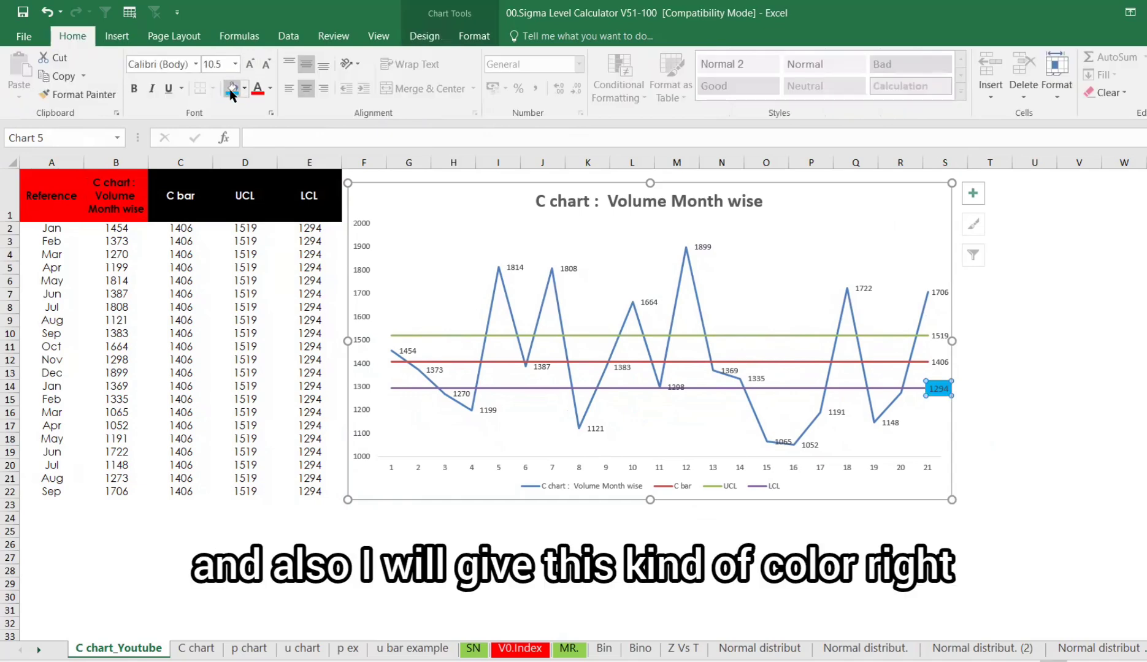
pyautogui.click(269, 88)
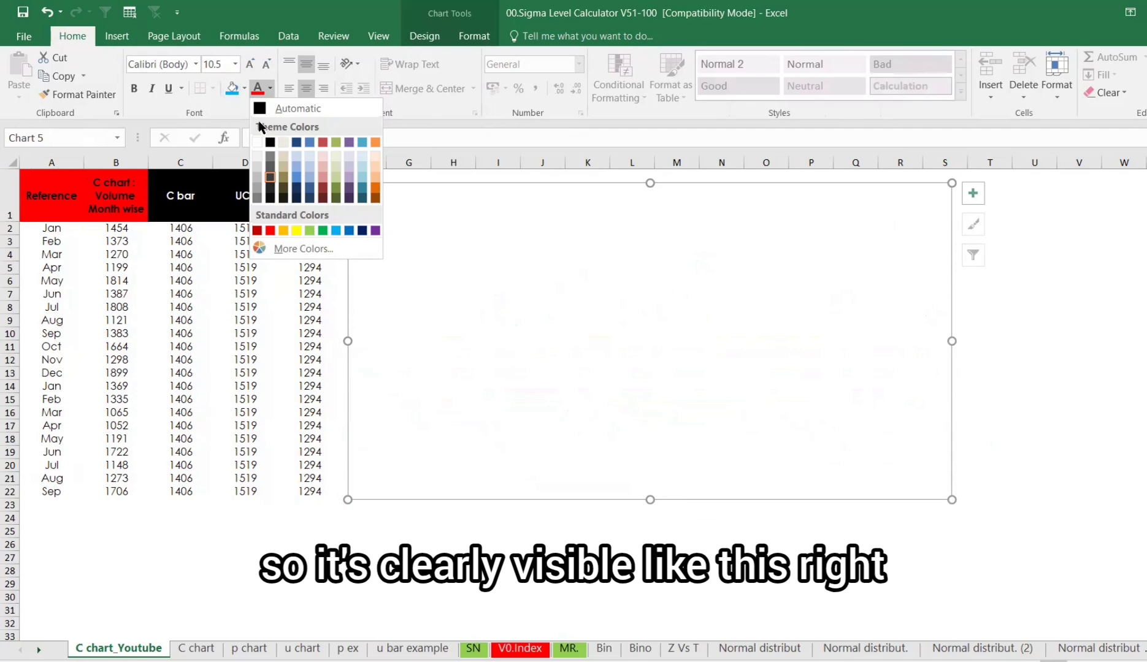
pyautogui.click(265, 109)
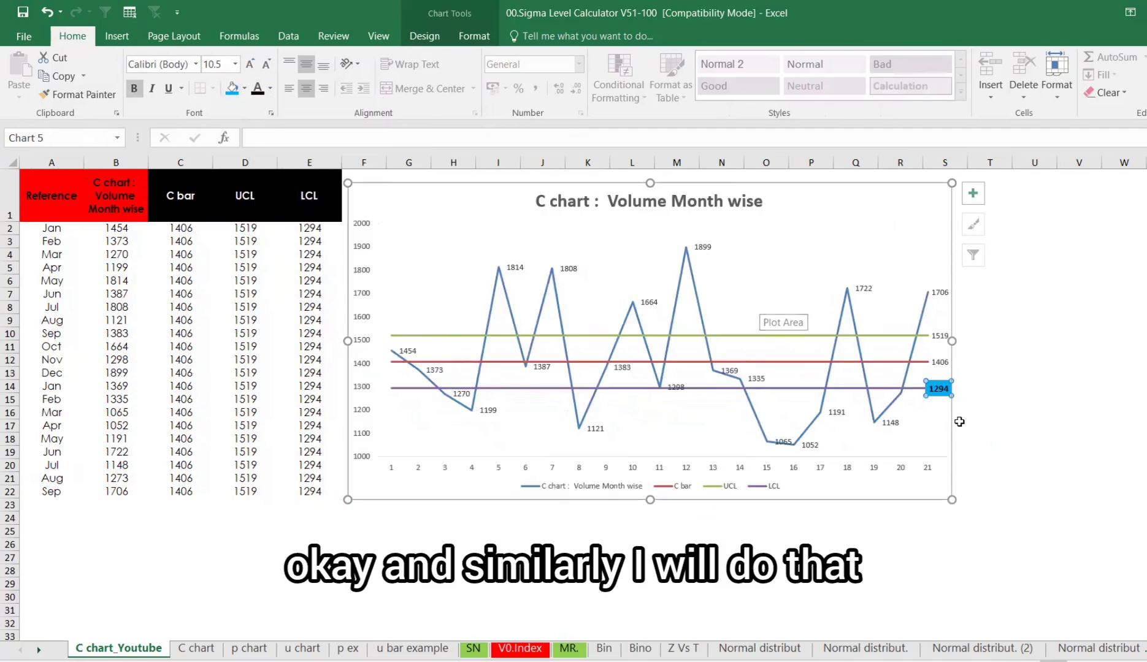
# - Fill the C bar data label with blue and make its text bold
pyautogui.click(938, 361)
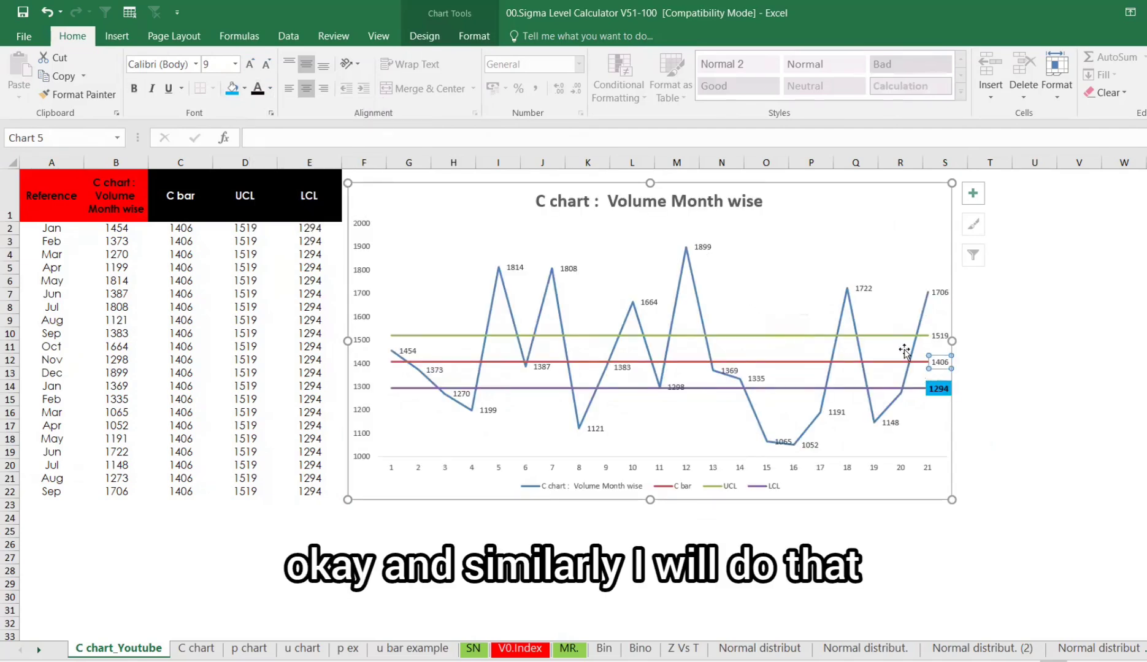
pyautogui.click(226, 92)
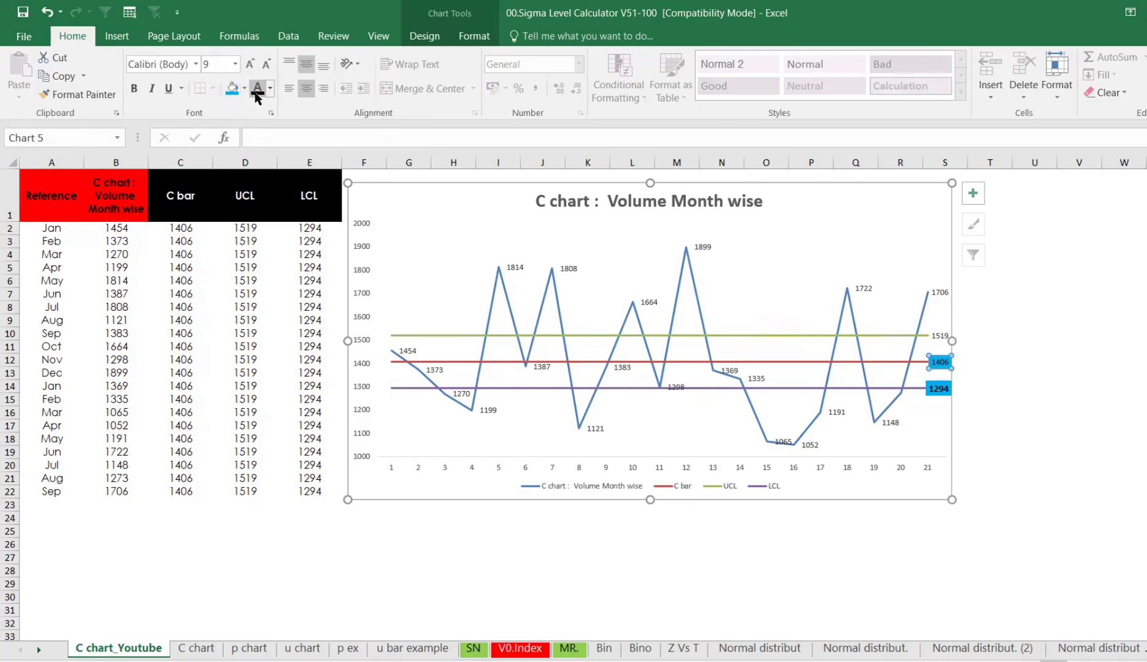
pyautogui.hotkey('ctrl', 'b')
# - Fill the UCL data label with blue and deselect the chart
pyautogui.click(932, 336)
pyautogui.click(228, 90)
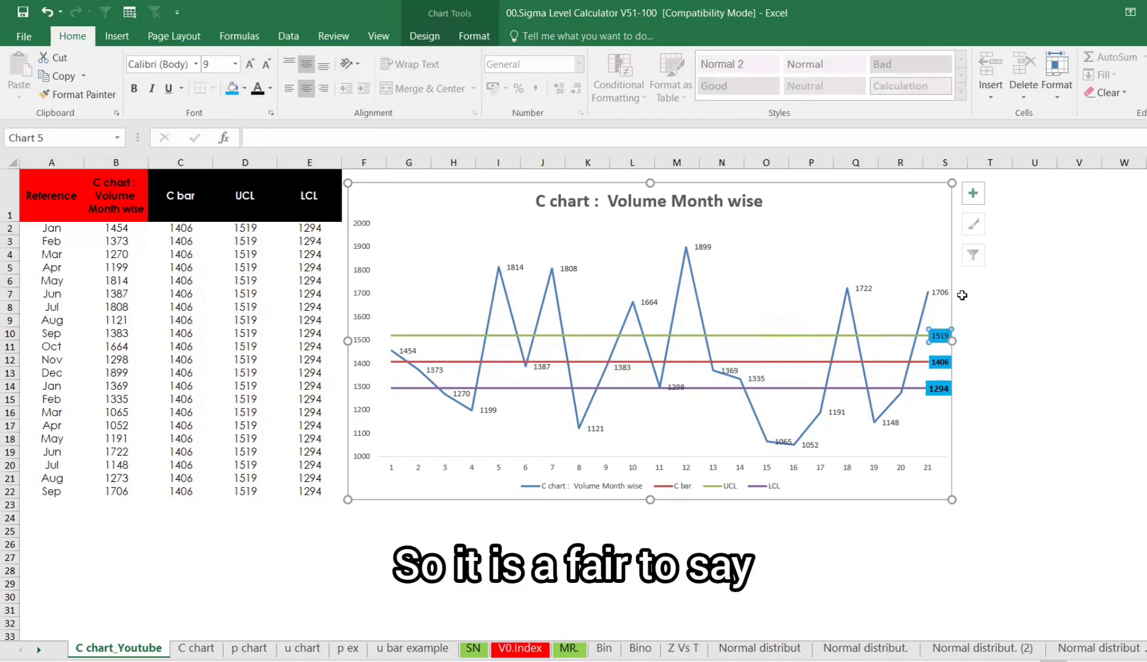
pyautogui.click(1072, 371)
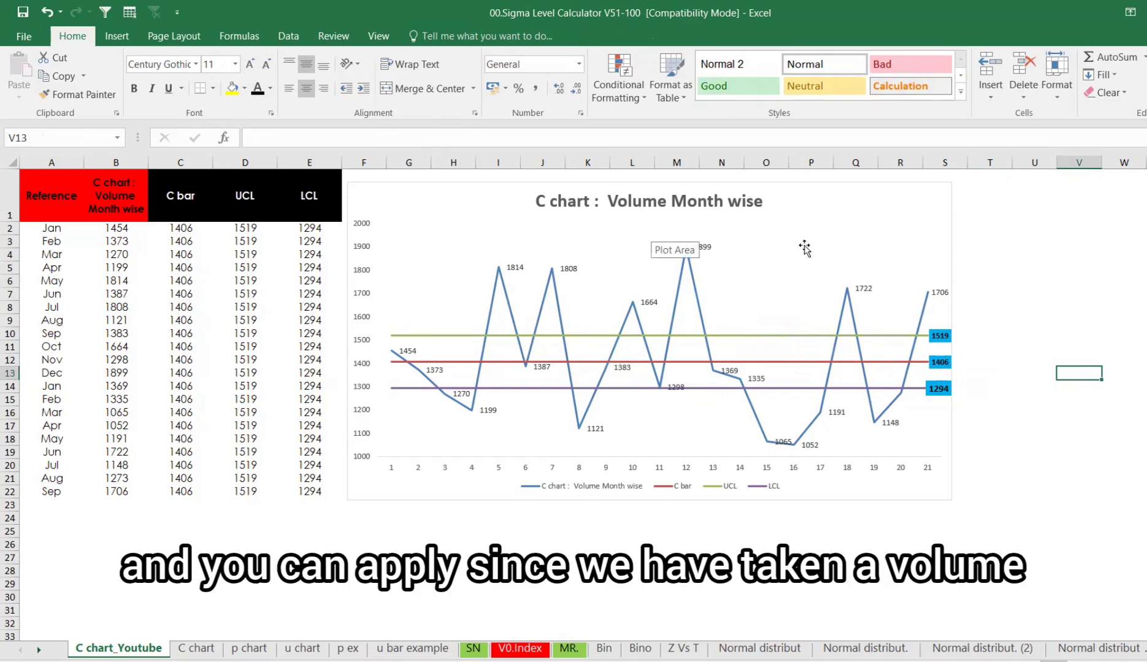
# - Show the C bar, UCL and LCL columns with two decimal places
pyautogui.moveTo(551, 267)
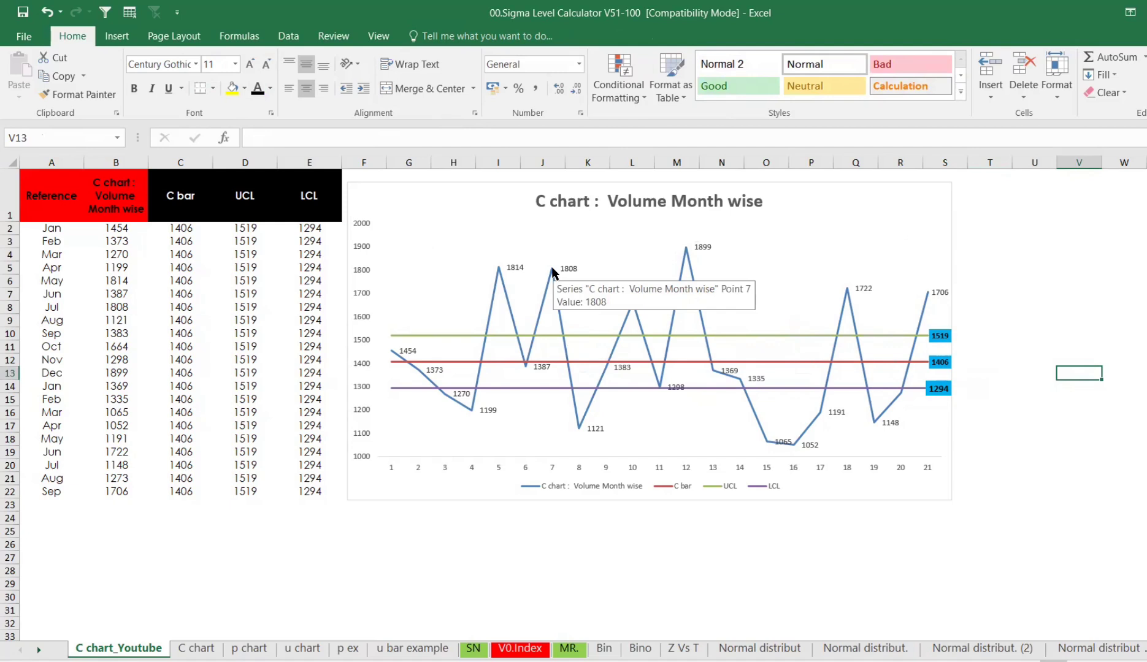
pyautogui.click(943, 338)
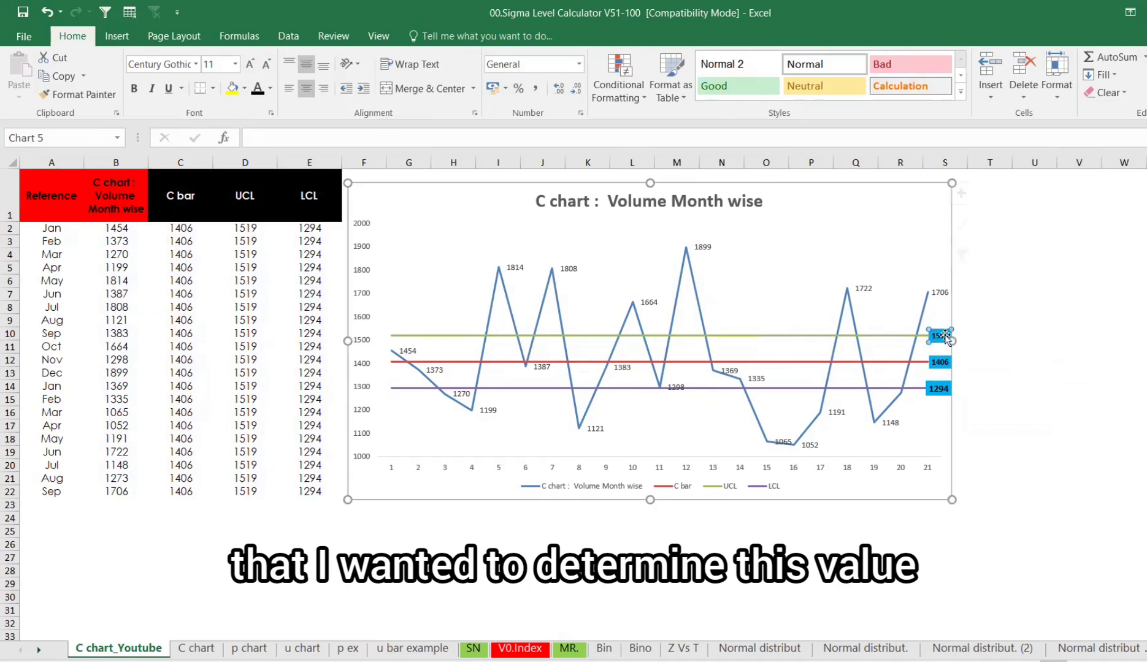
pyautogui.moveTo(163, 234); pyautogui.dragTo(314, 489)
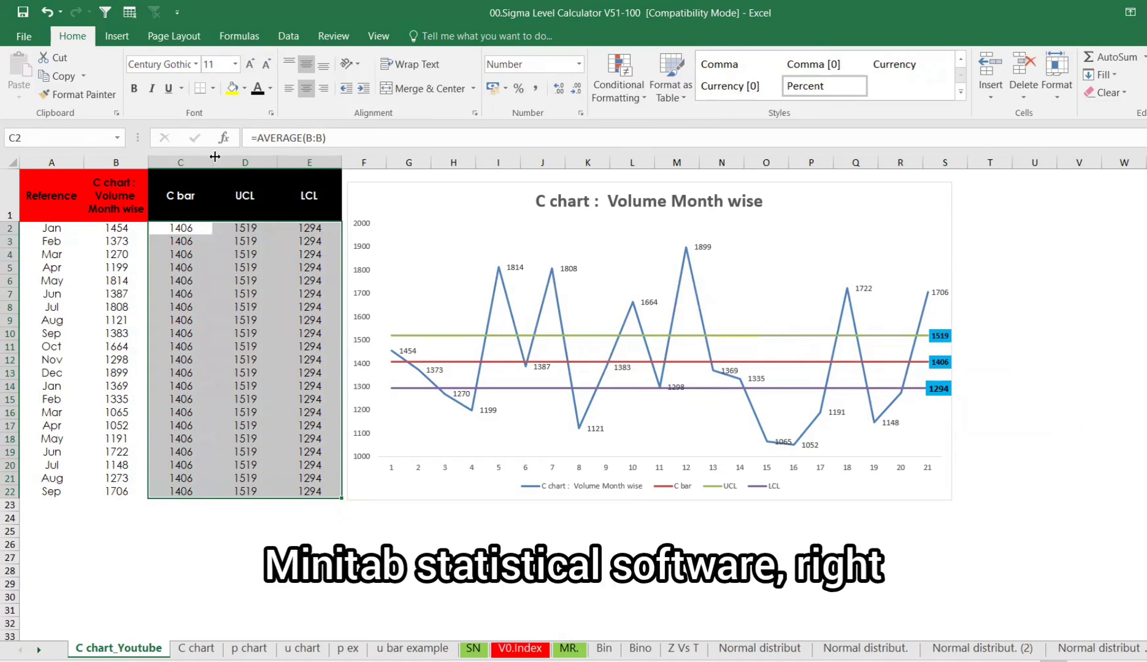
pyautogui.click(561, 88)
pyautogui.click(558, 88)
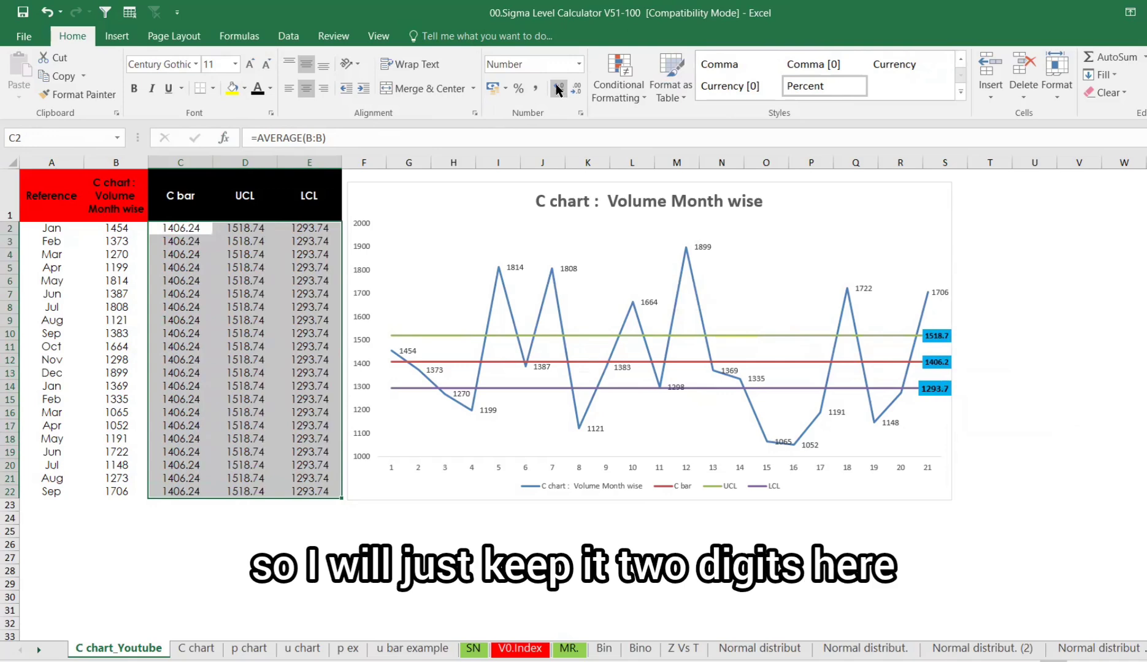
pyautogui.click(1015, 415)
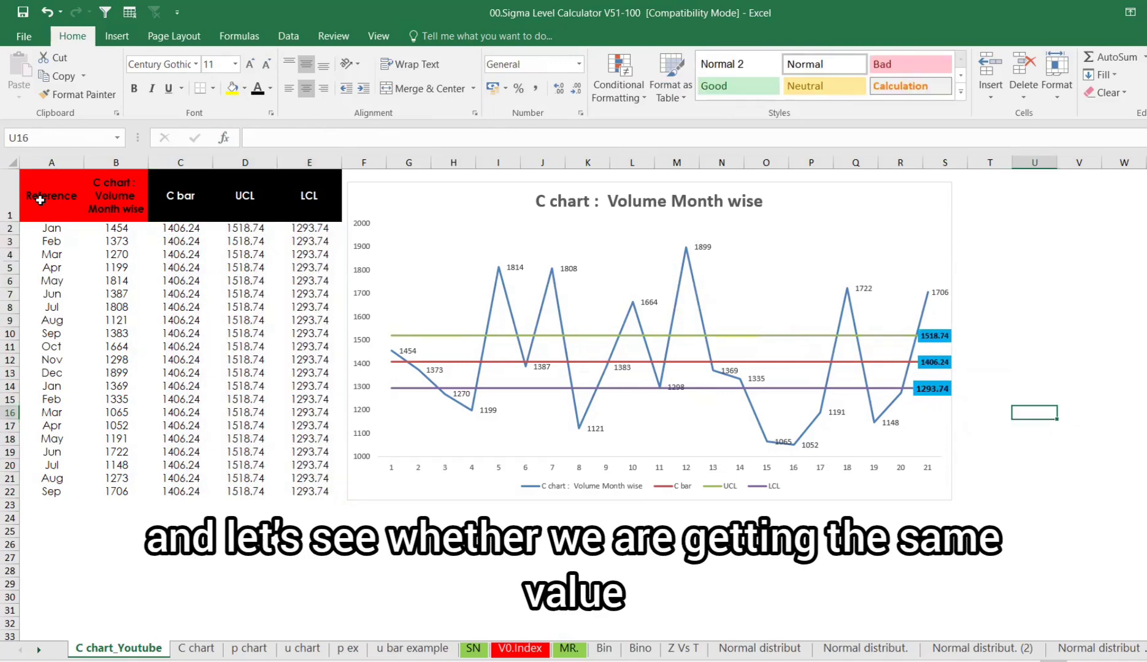
# - Copy the Reference and volume columns and paste them into a new Minitab worksheet
pyautogui.moveTo(45, 198); pyautogui.dragTo(118, 493)
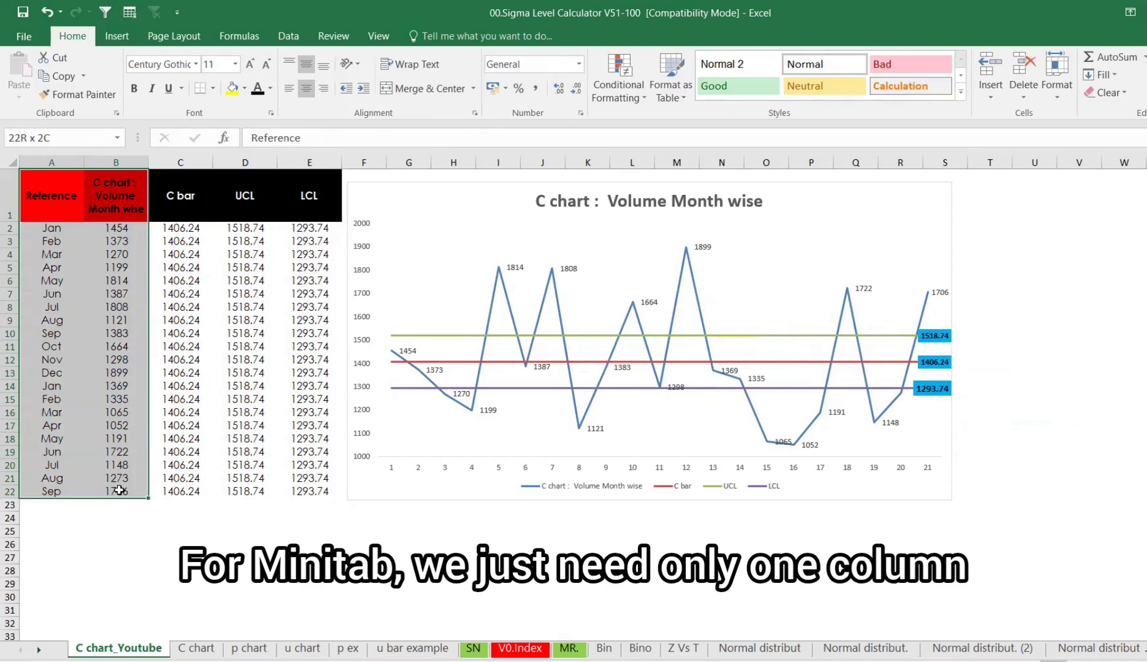
pyautogui.hotkey('ctrl', 'c')
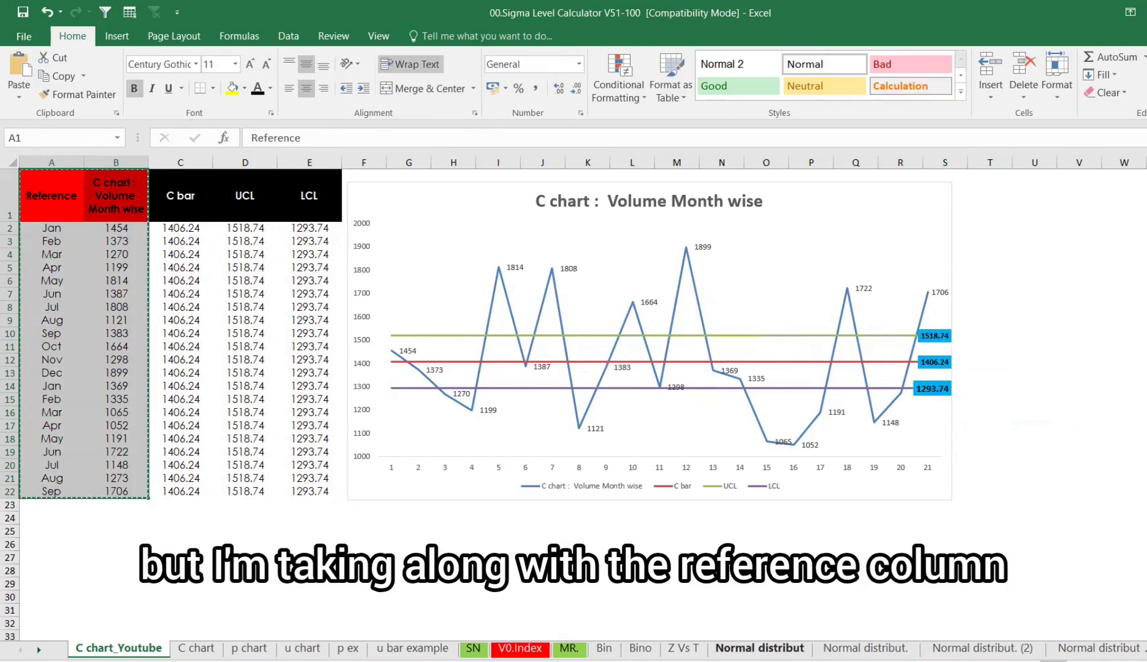
pyautogui.hotkey('alt', 'Tab')
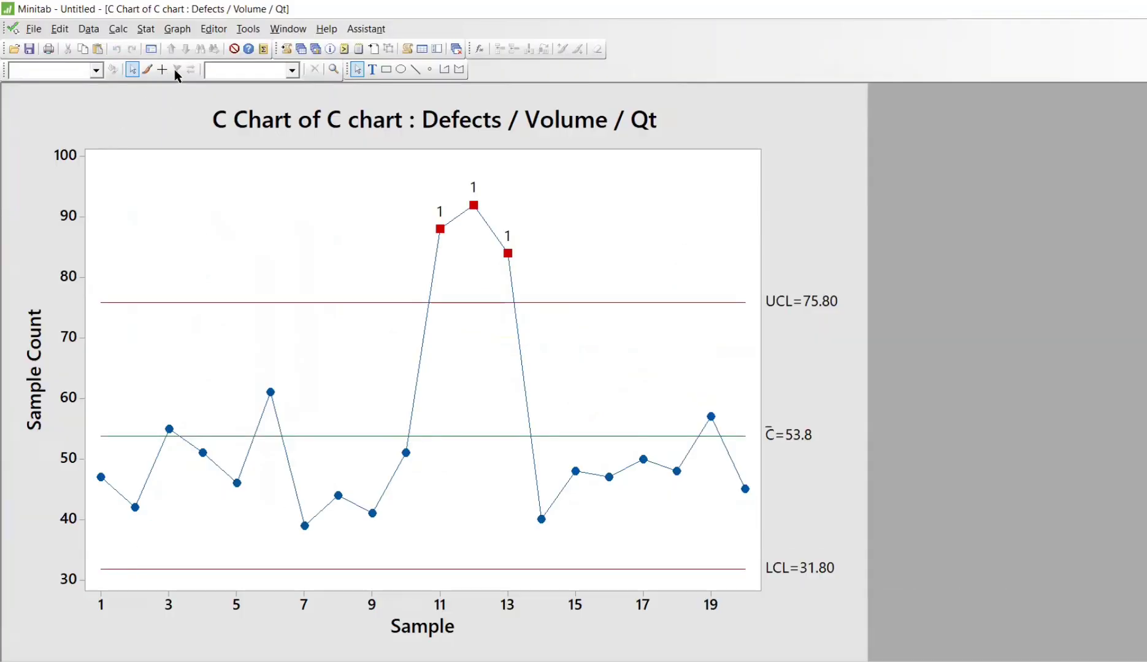
pyautogui.click(301, 48)
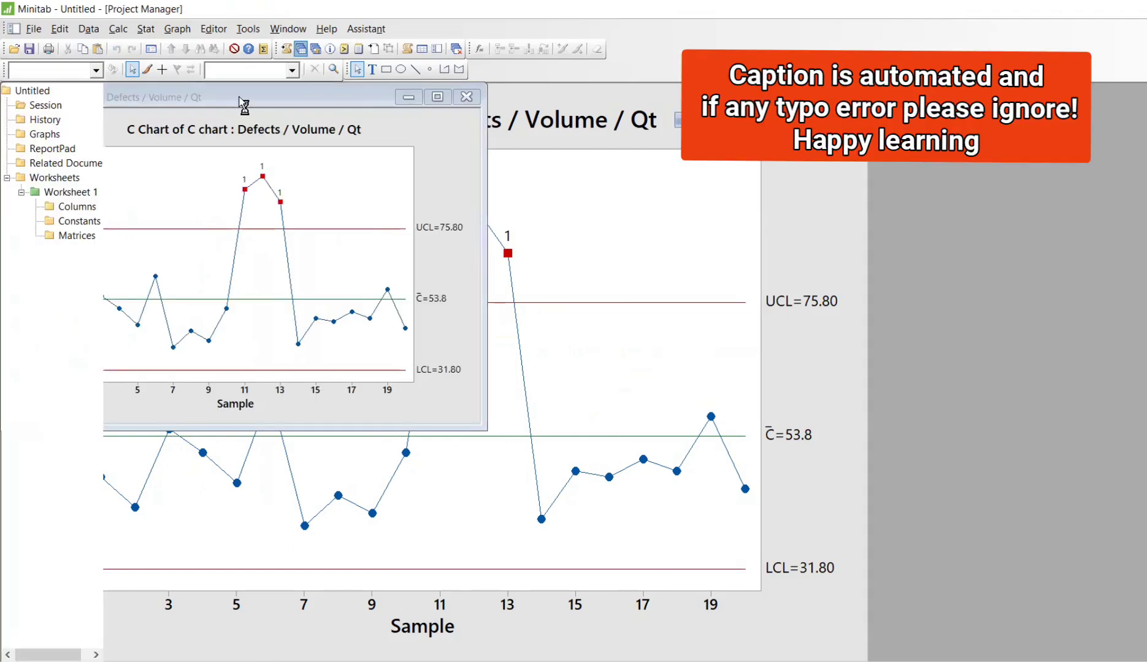
pyautogui.click(21, 28)
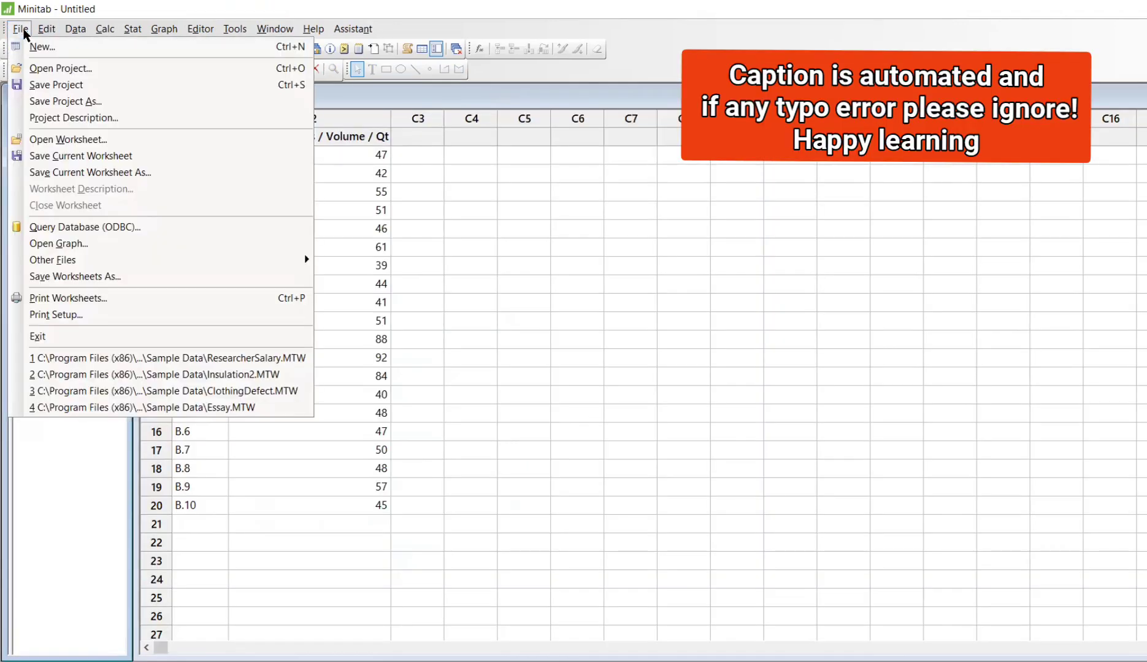
pyautogui.click(33, 44)
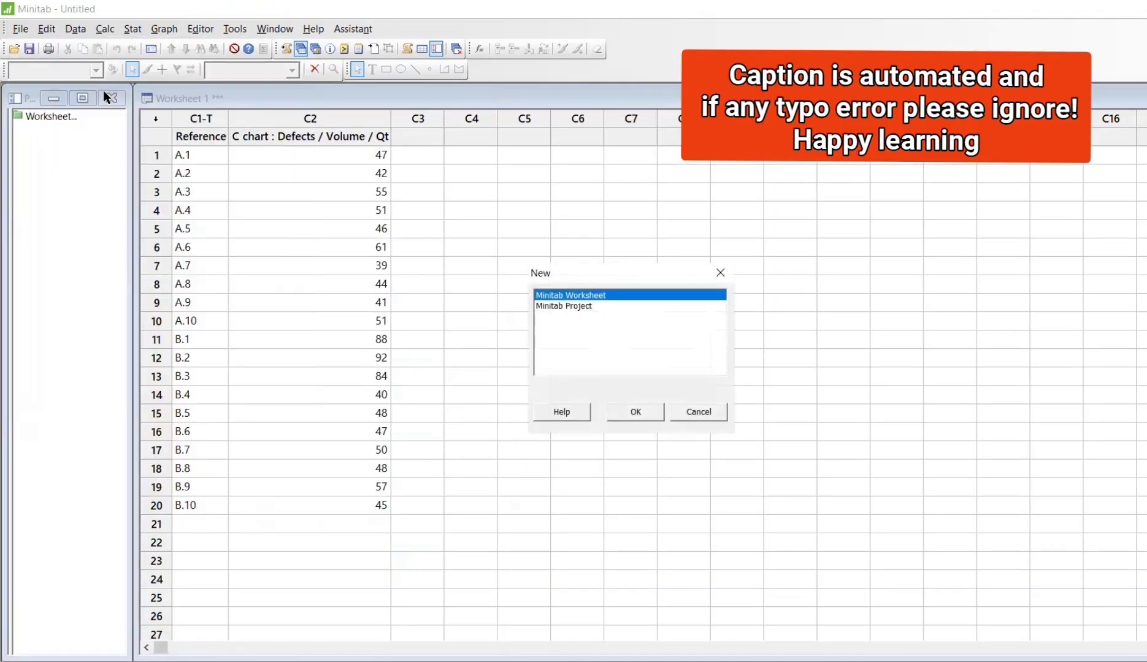
pyautogui.click(635, 411)
pyautogui.doubleClick(558, 388)
pyautogui.hotkey('ctrl', 'v')
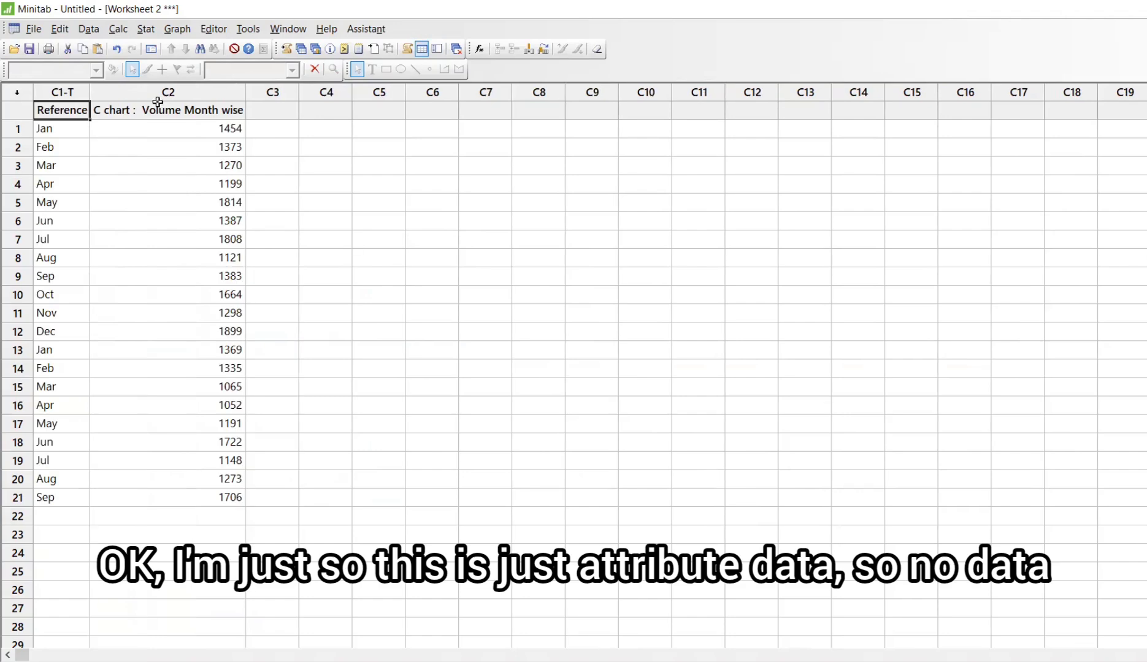
# - Create a Minitab C chart of the C chart : Volume Month wise column
pyautogui.click(119, 30)
pyautogui.moveTo(150, 30)
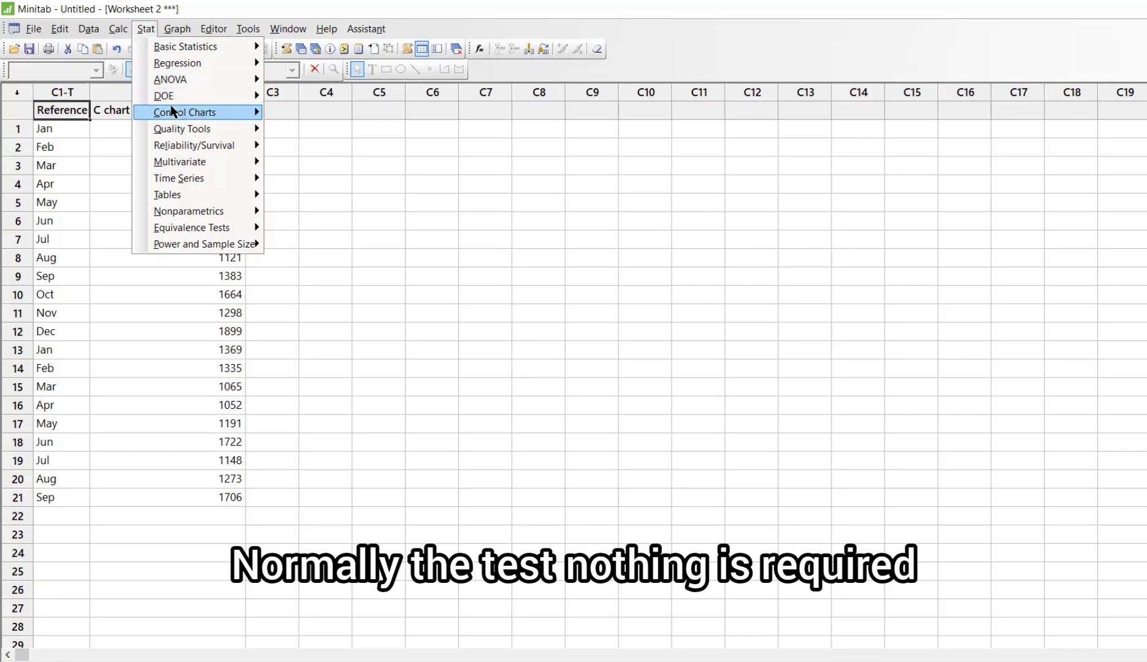
pyautogui.moveTo(171, 111)
pyautogui.moveTo(343, 167)
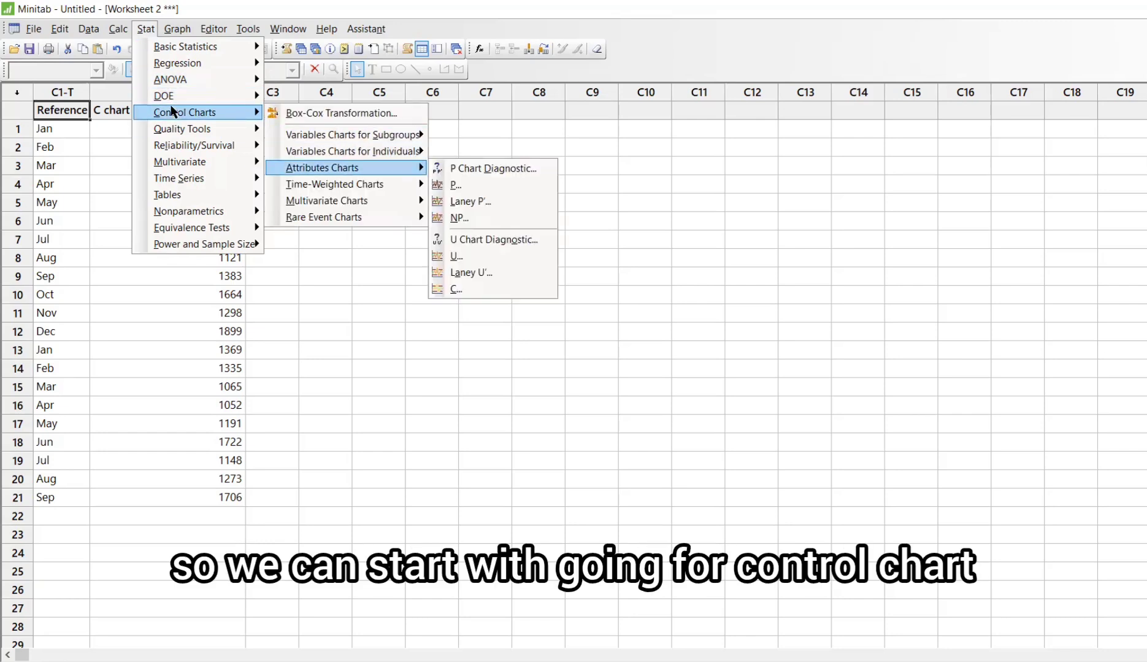
pyautogui.click(464, 293)
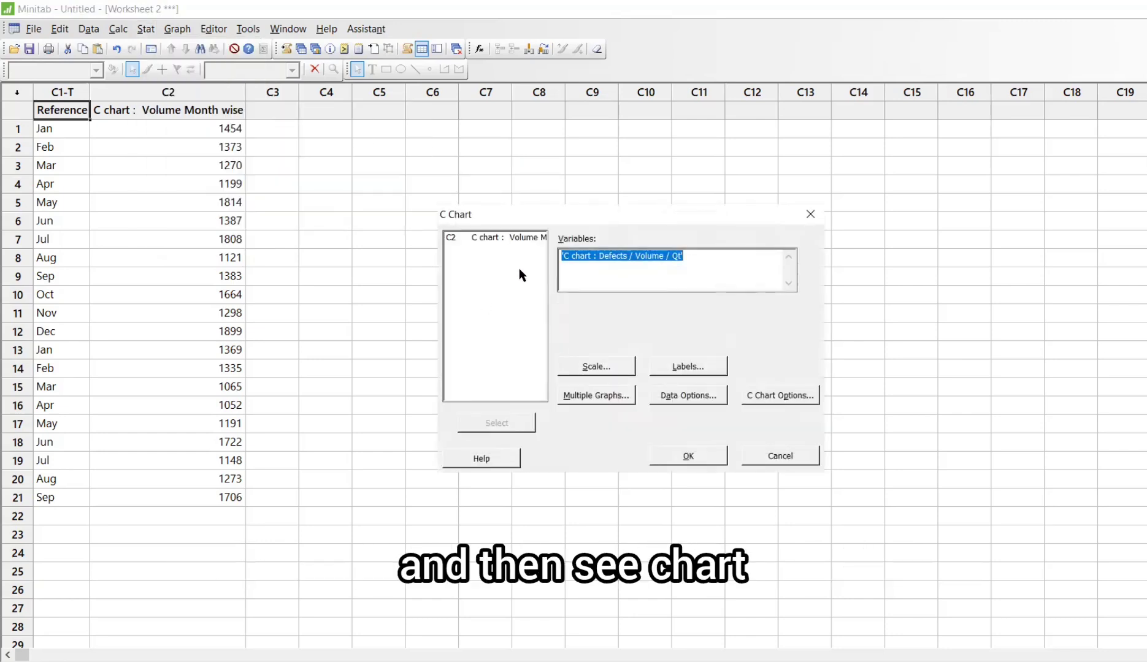
pyautogui.doubleClick(490, 237)
pyautogui.click(681, 455)
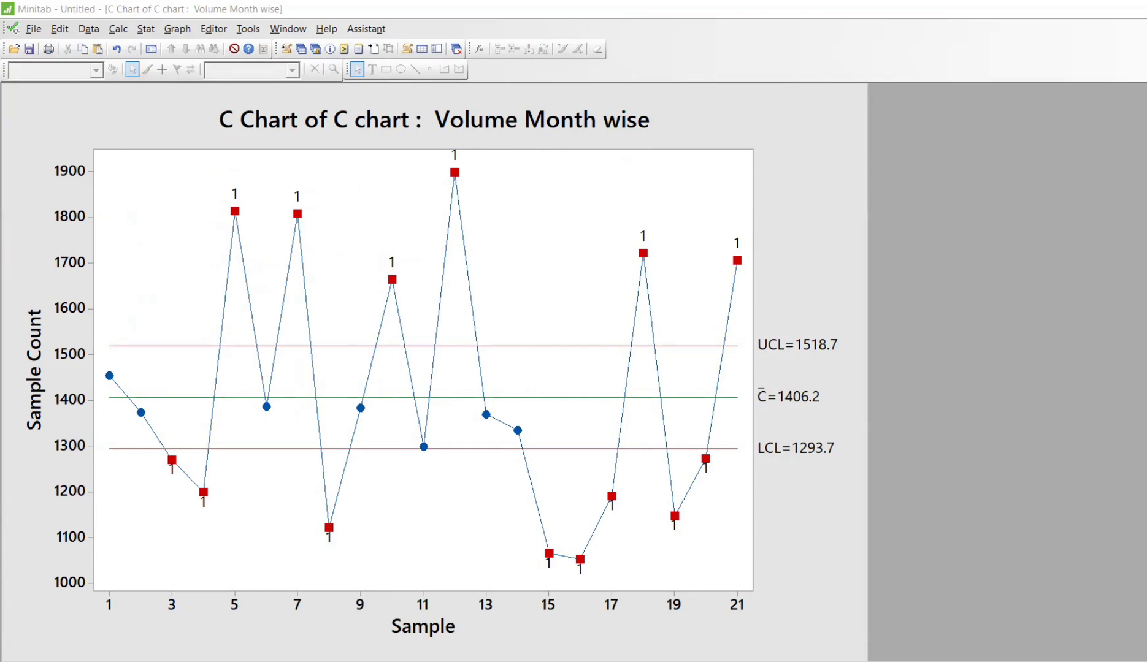
# - Compare the Minitab chart's UCL, C bar and LCL with the Excel chart's labels
pyautogui.hotkey('alt', 'Tab')
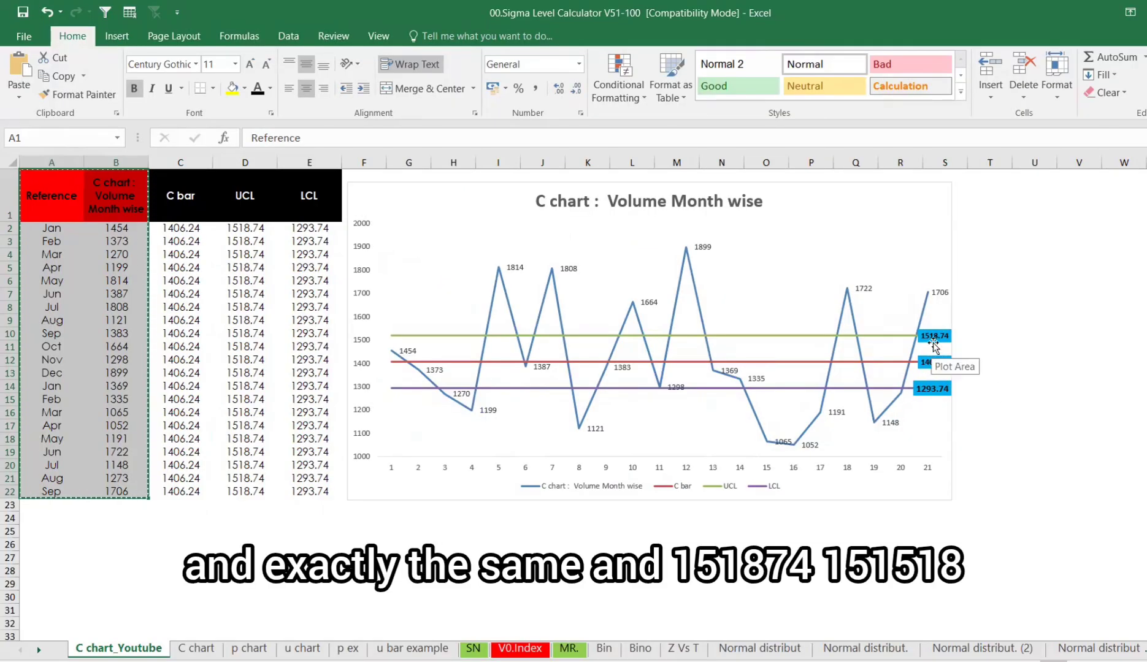
pyautogui.hotkey('alt', 'Tab')
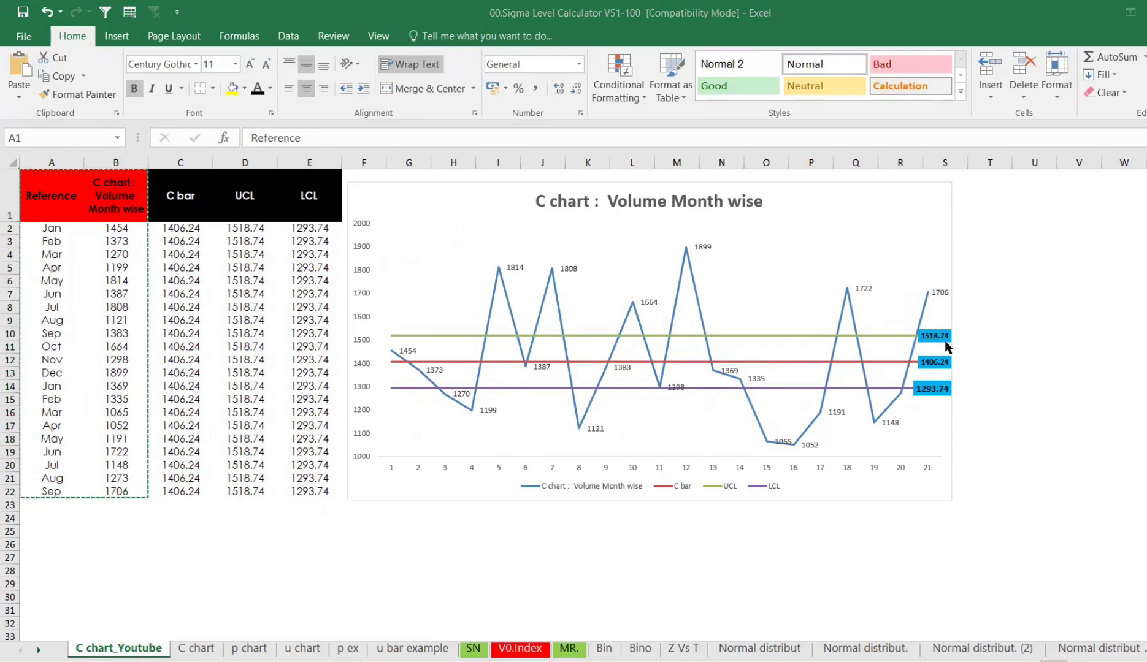
pyautogui.hotkey('alt', 'Tab')
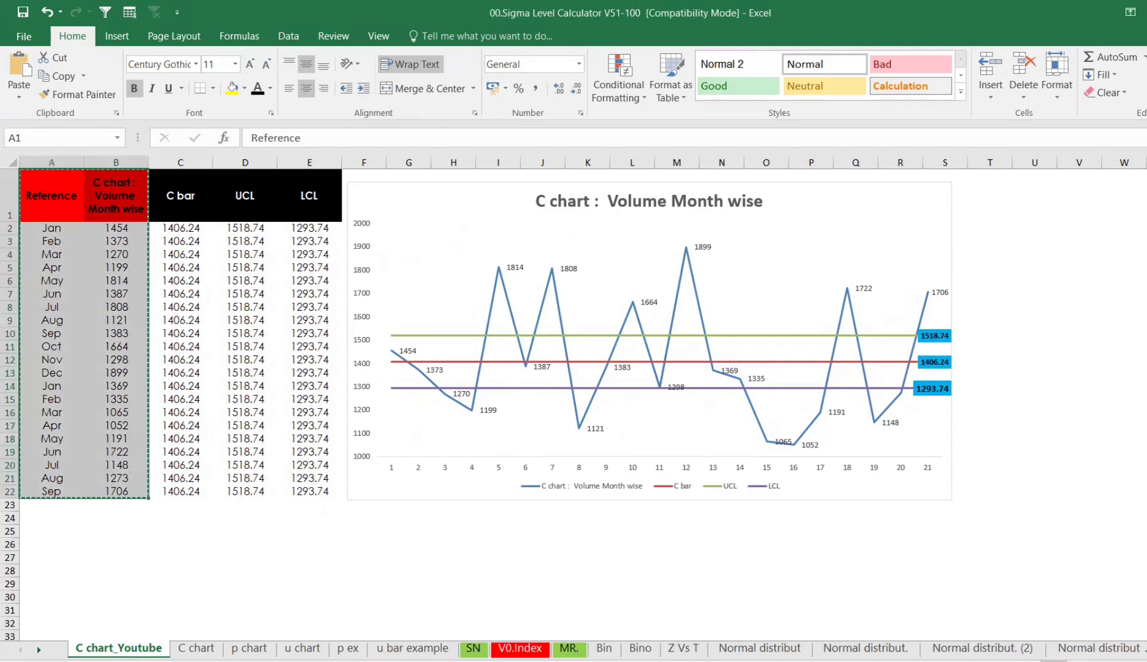
pyautogui.hotkey('alt', 'Tab')
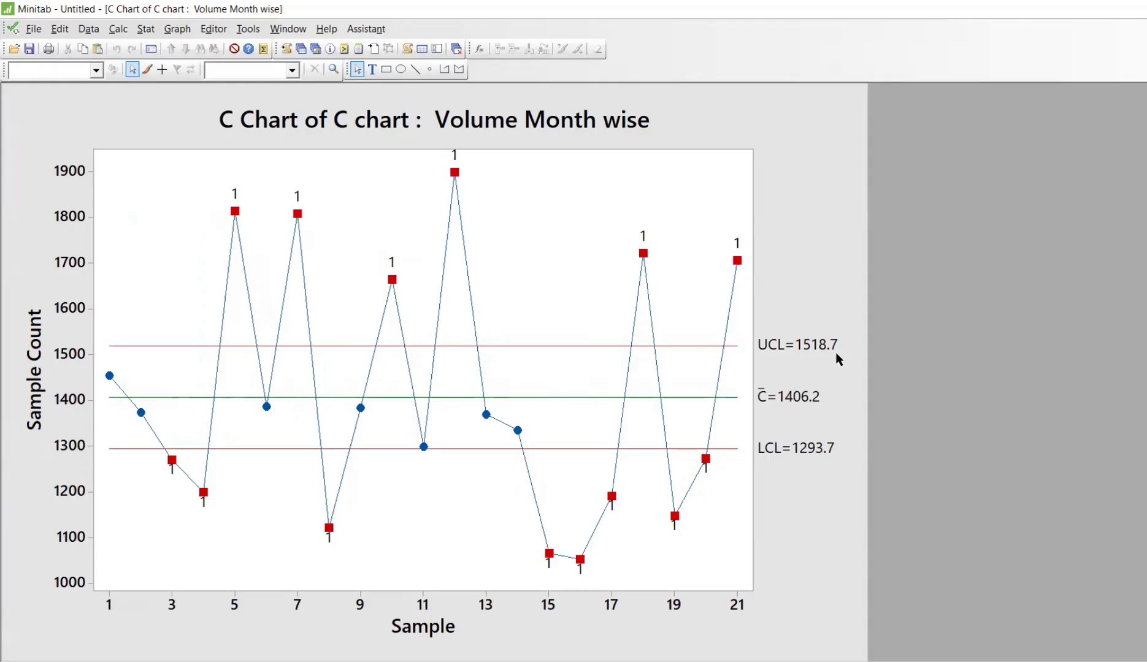
pyautogui.hotkey('alt', 'Tab')
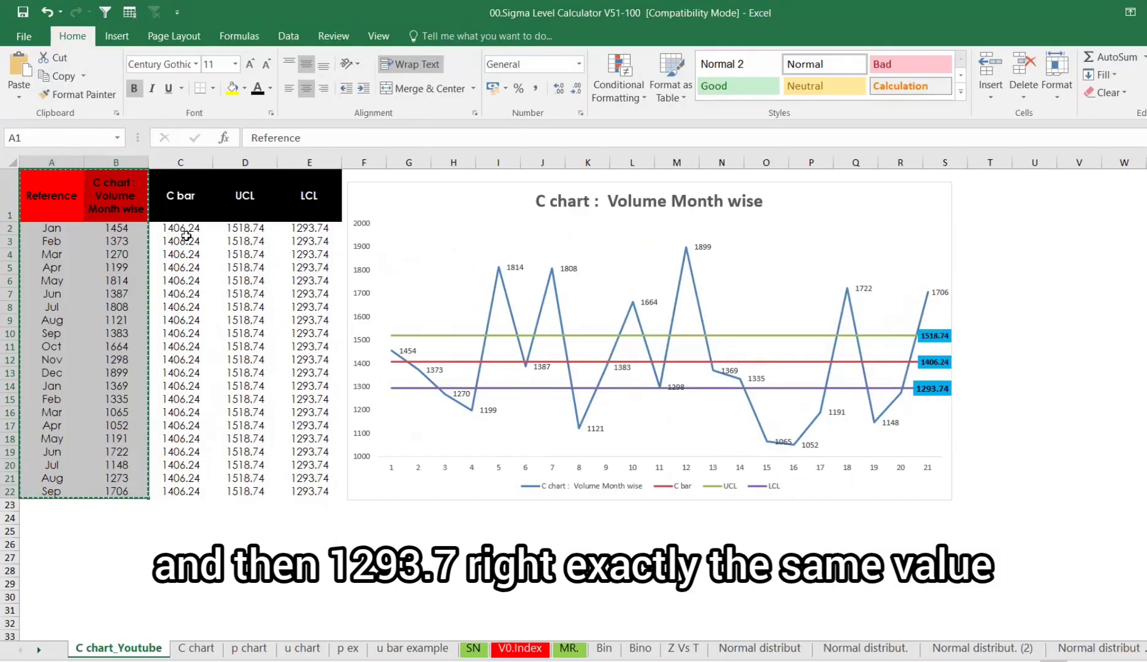
# - Reduce the C bar, UCL and LCL columns back to whole numbers
pyautogui.moveTo(181, 228); pyautogui.dragTo(310, 491)
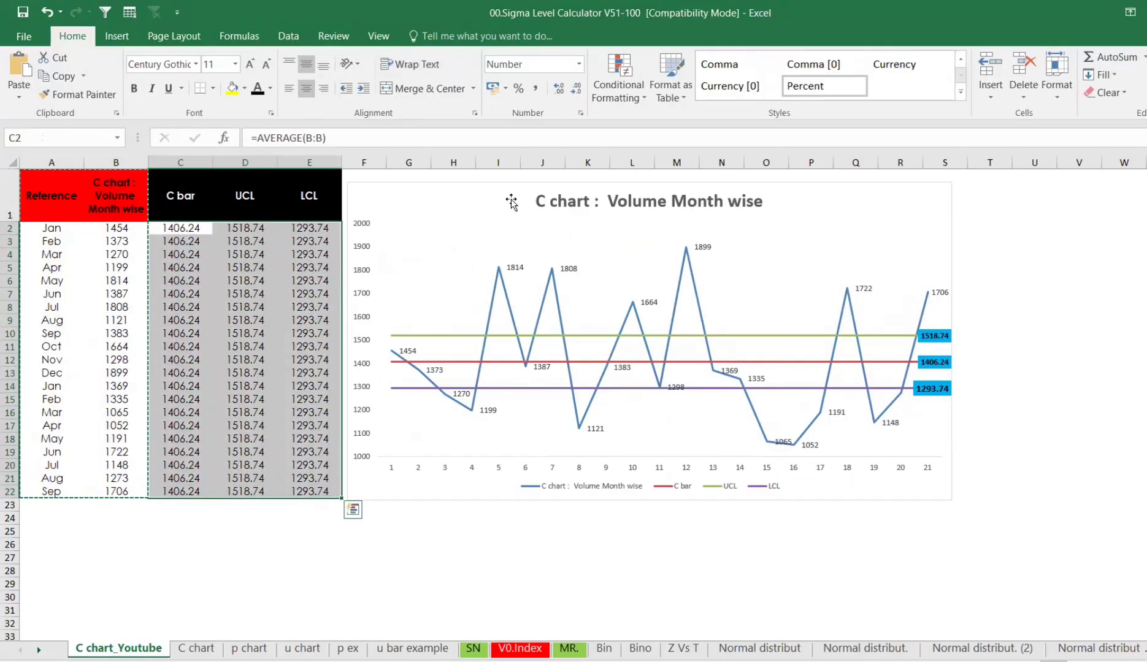
pyautogui.click(574, 89)
pyautogui.click(574, 89)
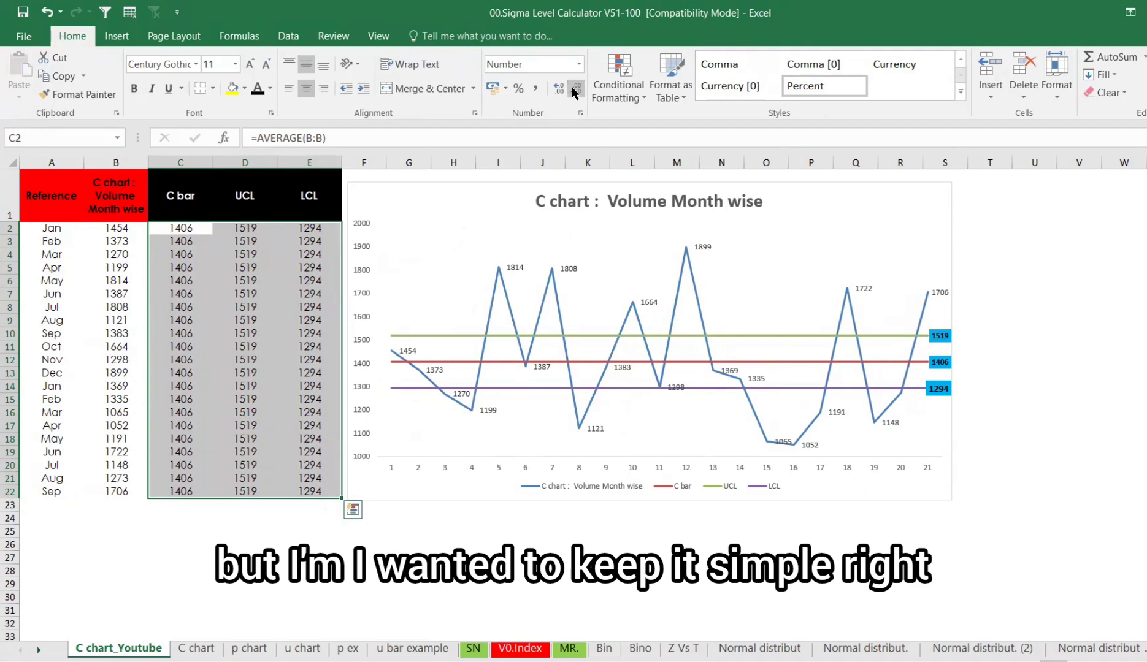
# - Enlarge the chart legend's font to 20 and make it bold
pyautogui.click(996, 472)
pyautogui.click(926, 470)
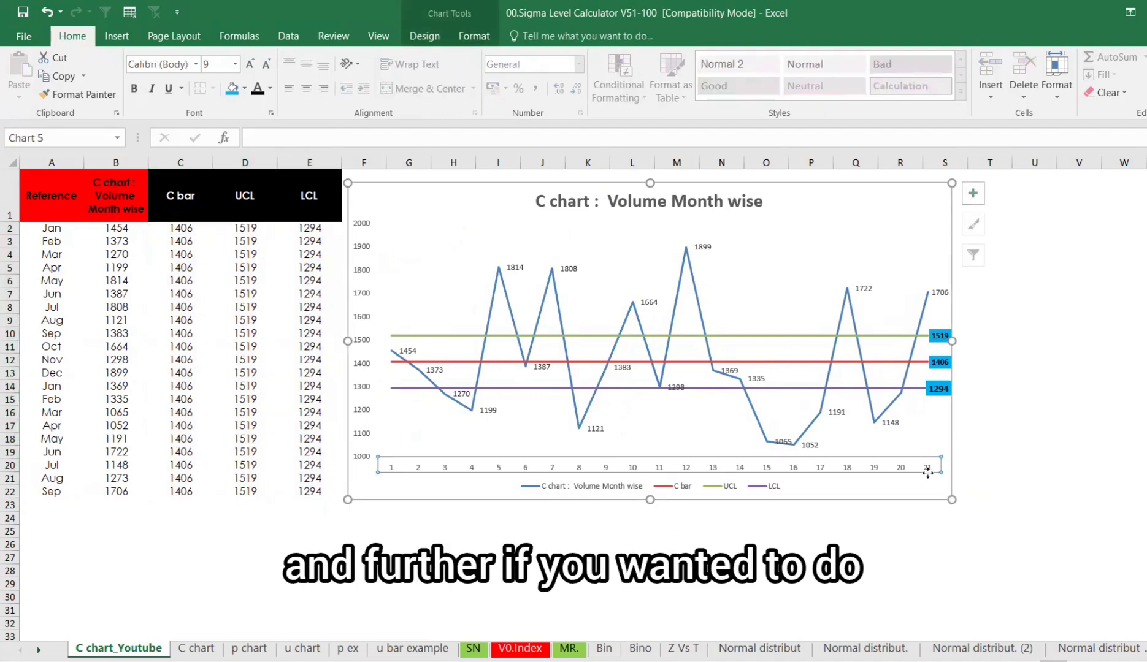
pyautogui.click(781, 491)
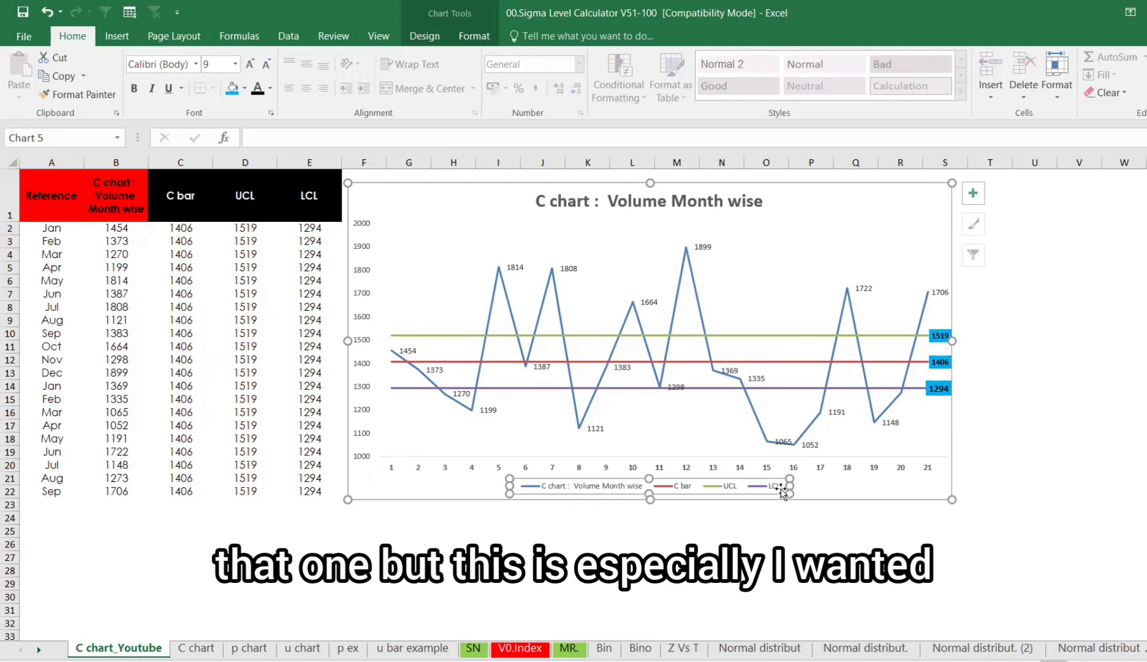
pyautogui.click(250, 64)
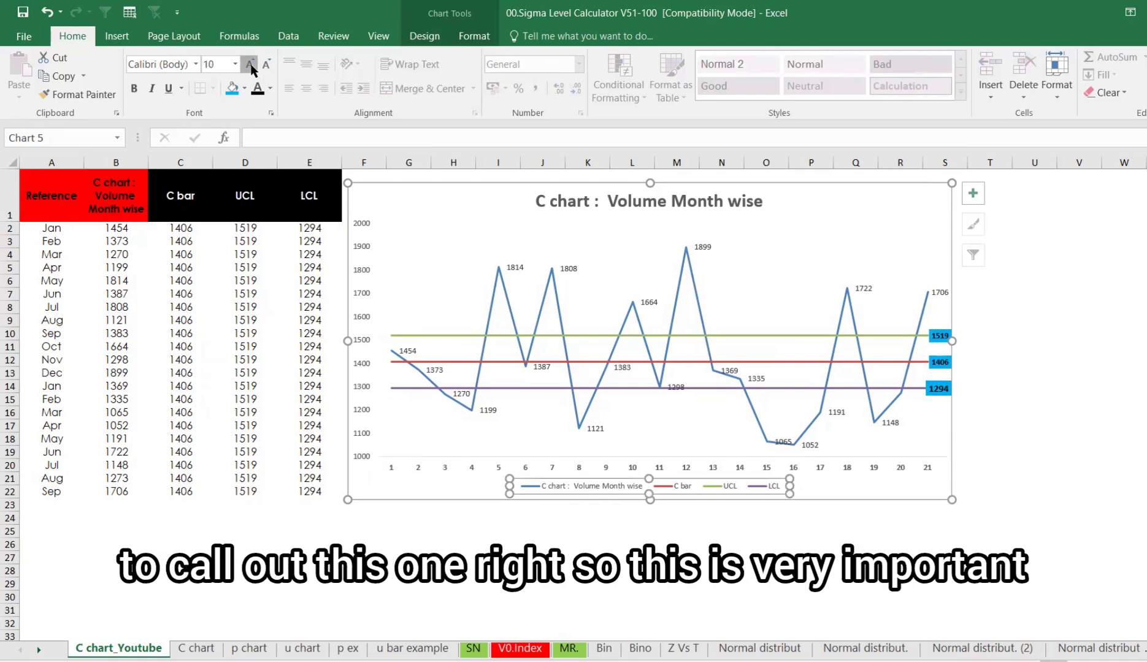
pyautogui.click(250, 63)
pyautogui.click(250, 63)
pyautogui.click(250, 64)
pyautogui.click(250, 64)
pyautogui.click(250, 64)
pyautogui.click(250, 64)
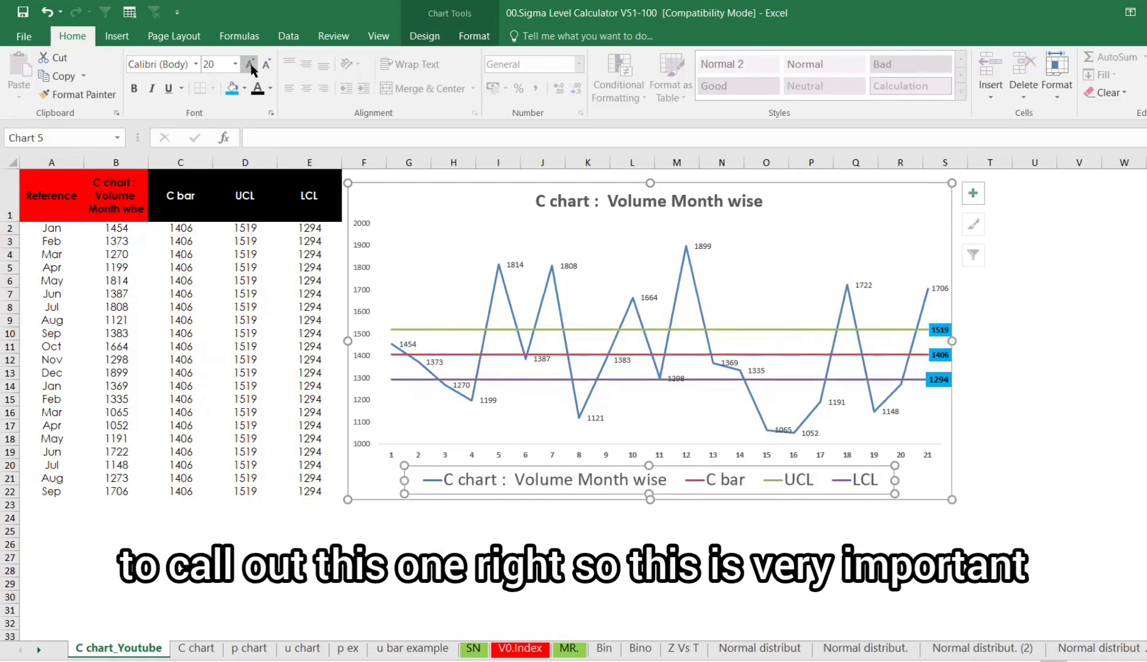
pyautogui.hotkey('ctrl', 'b')
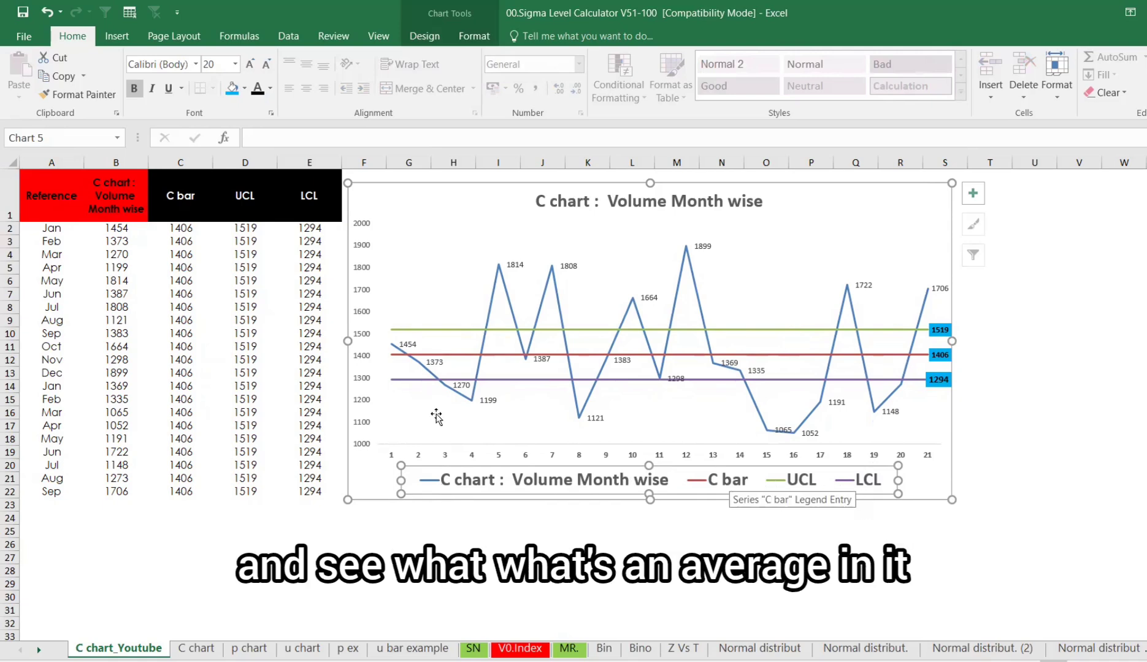
# - Enter the formula =RANDBETWEEN(1000,2000) in the January volume cell
pyautogui.click(127, 230)
pyautogui.write('=')
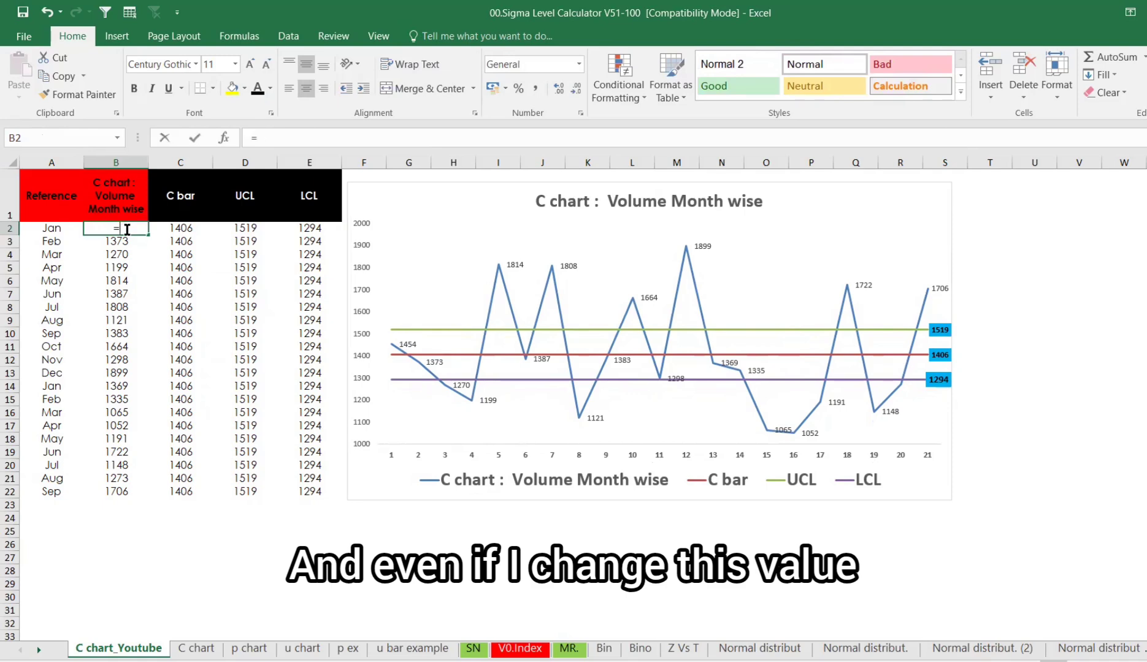
pyautogui.write('ran')
pyautogui.press('Down')
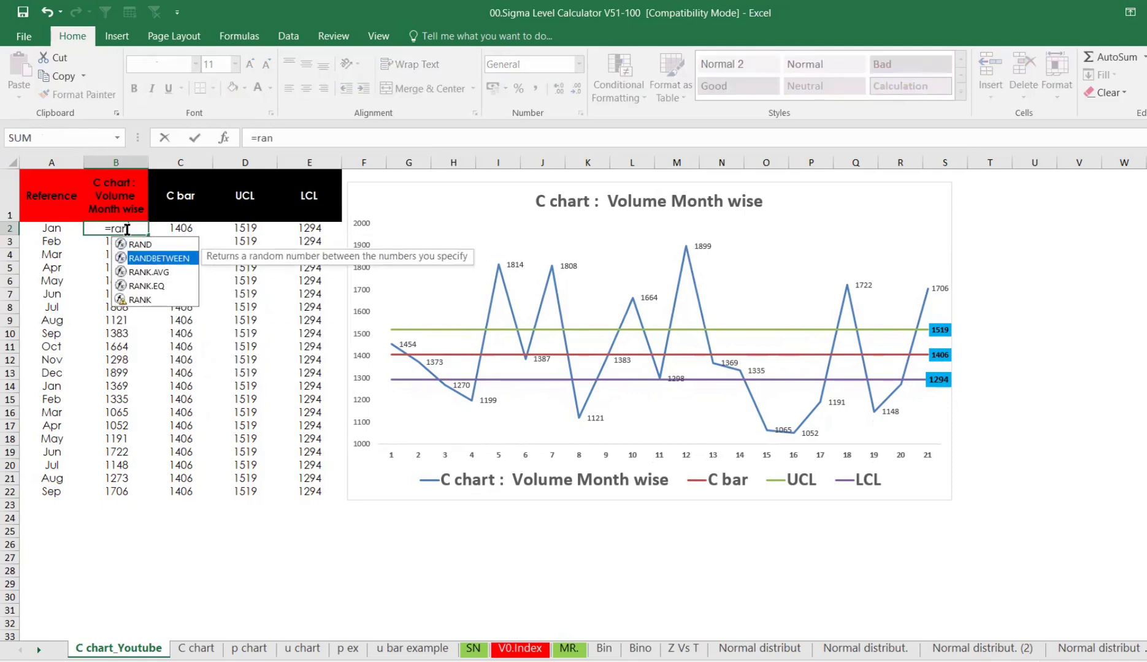
pyautogui.press('Tab')
pyautogui.write('100')
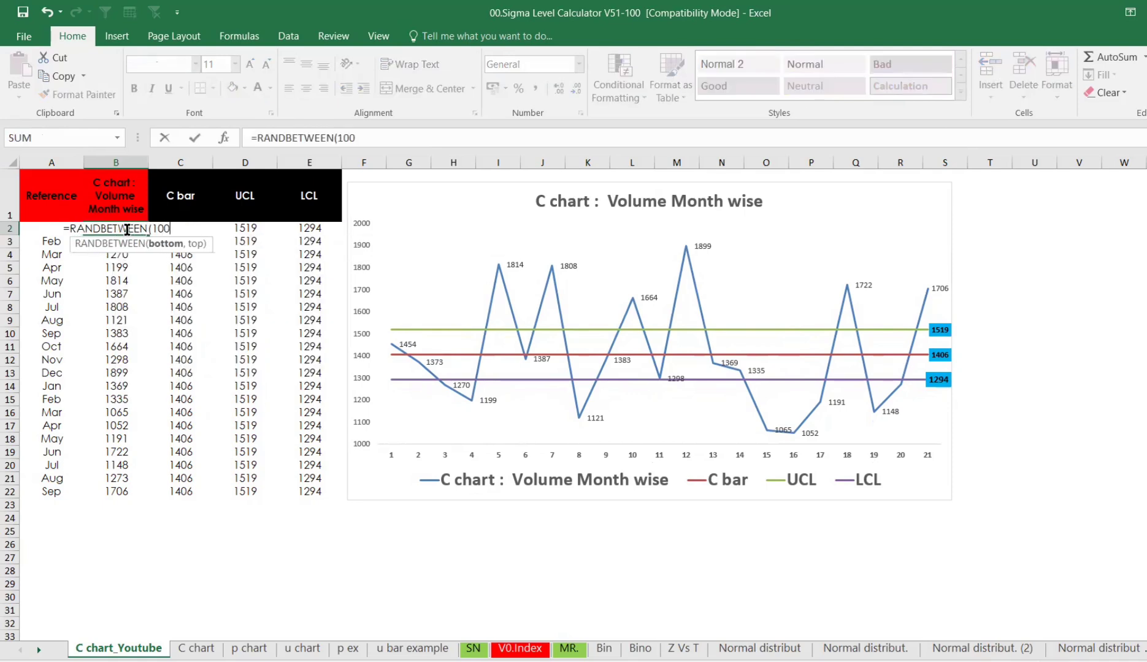
pyautogui.write('0,3000')
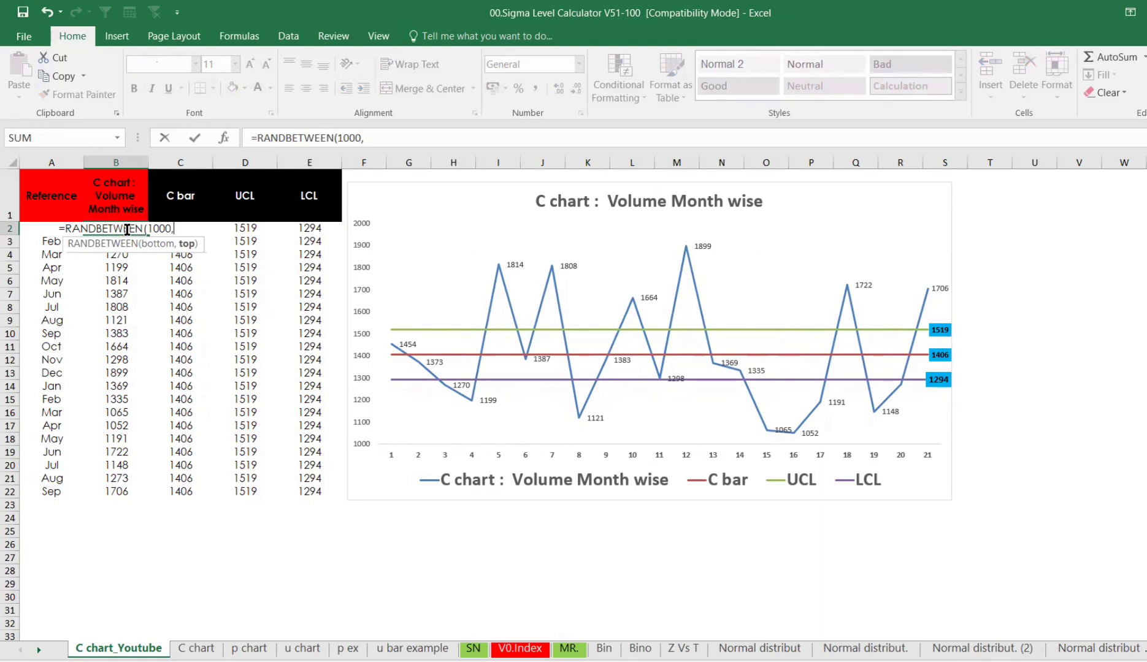
pyautogui.press('BackSpace')
pyautogui.press('BackSpace')
pyautogui.press('BackSpace')
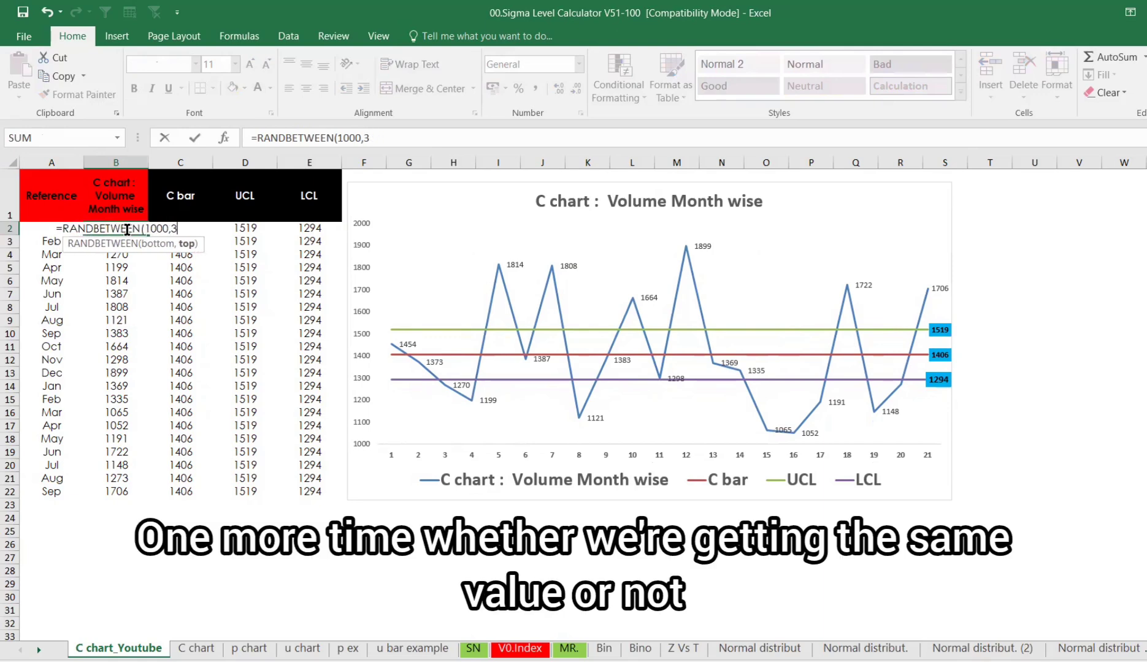
pyautogui.press('BackSpace')
pyautogui.write('2000')
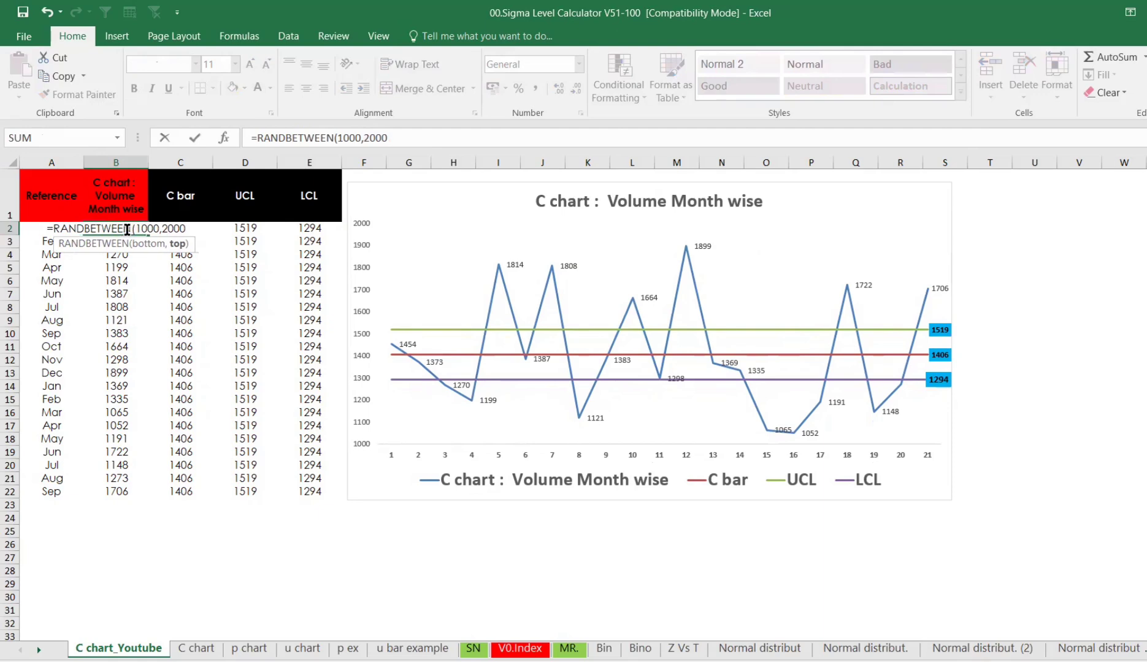
pyautogui.press('Return')
# - Copy the random-volume formula down through September (row 22) and recalculate the sheet
pyautogui.click(126, 230)
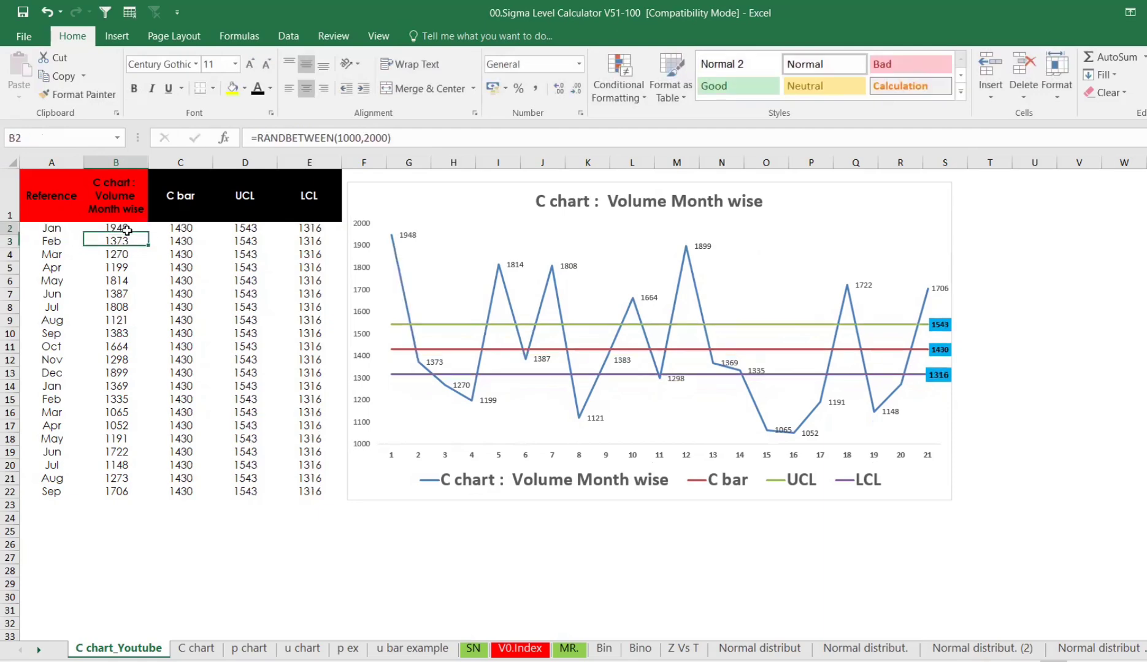
pyautogui.hotkey('ctrl', 'c')
pyautogui.moveTo(125, 229); pyautogui.dragTo(117, 487)
pyautogui.hotkey('ctrl', 'v')
pyautogui.click(233, 544)
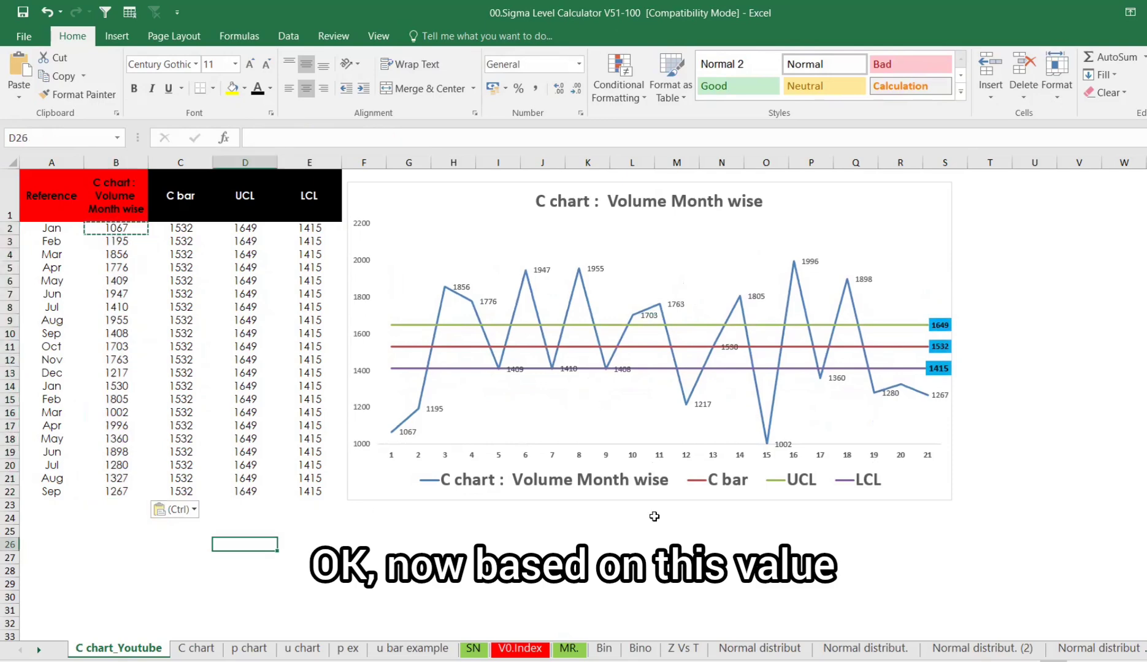
pyautogui.click(595, 542)
pyautogui.press('F9')
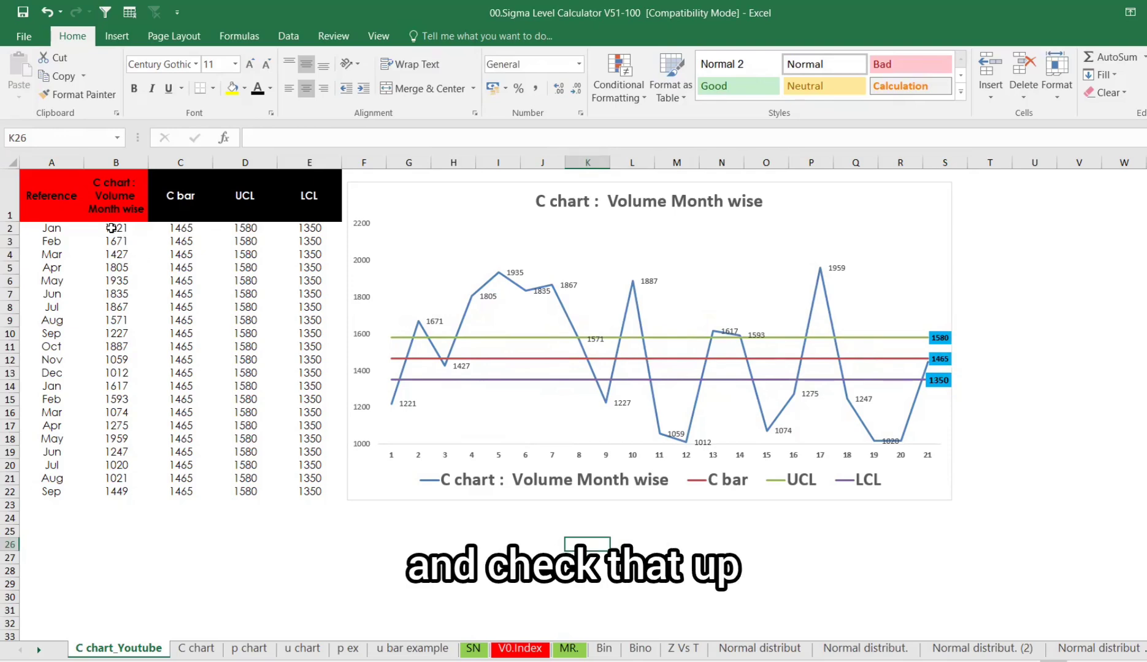
# - Copy the new monthly volume values and paste them over column C2 in the Minitab worksheet
pyautogui.moveTo(111, 229); pyautogui.dragTo(111, 494)
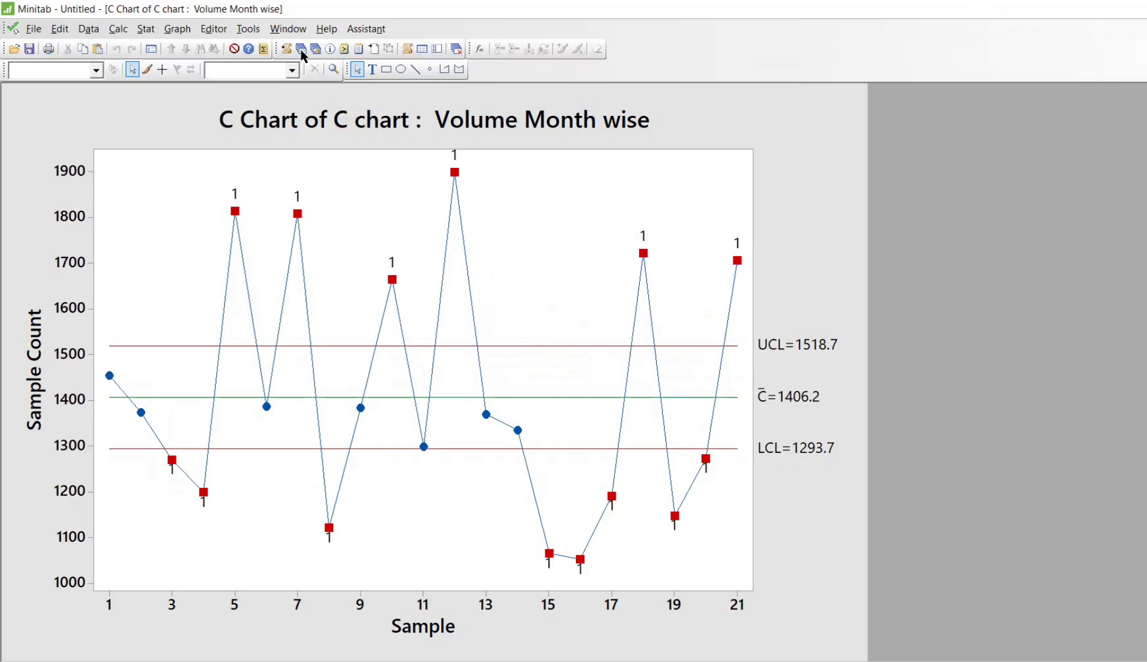
pyautogui.click(301, 51)
pyautogui.moveTo(307, 155); pyautogui.dragTo(294, 520)
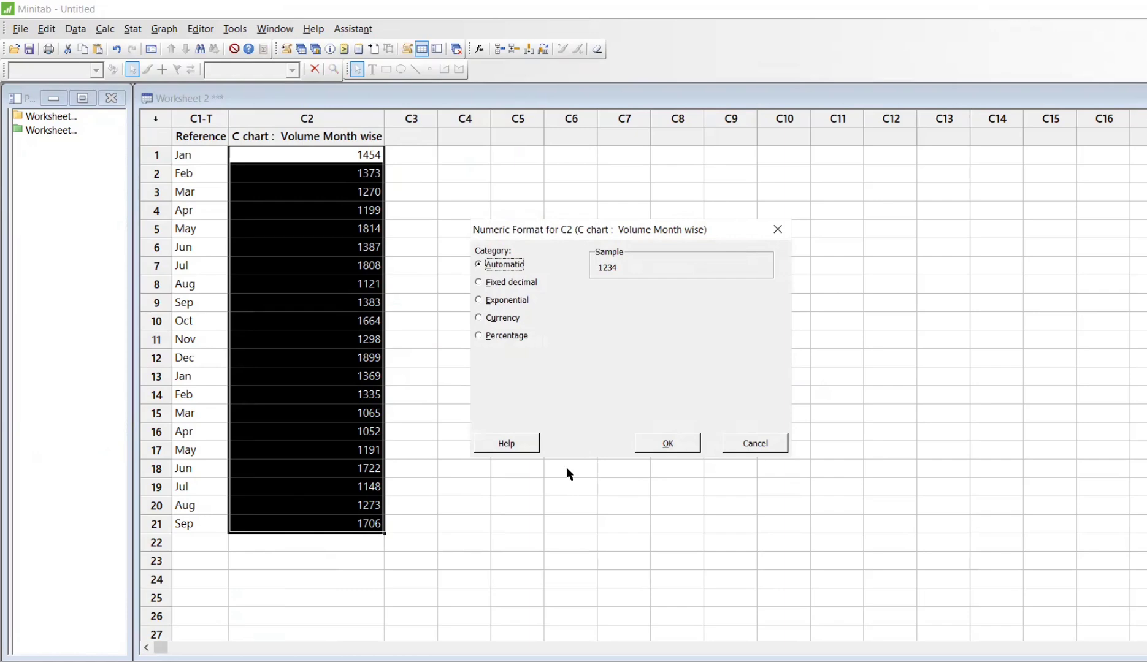
pyautogui.press('Escape')
pyautogui.hotkey('alt', 'Tab')
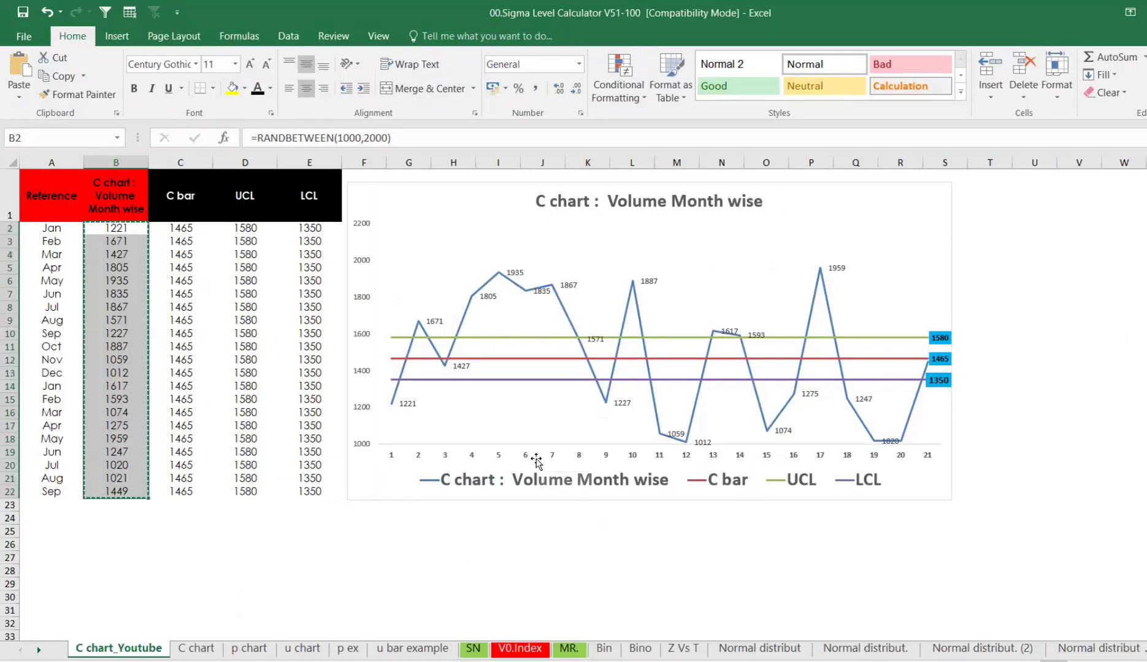
pyautogui.hotkey('alt', 'Tab')
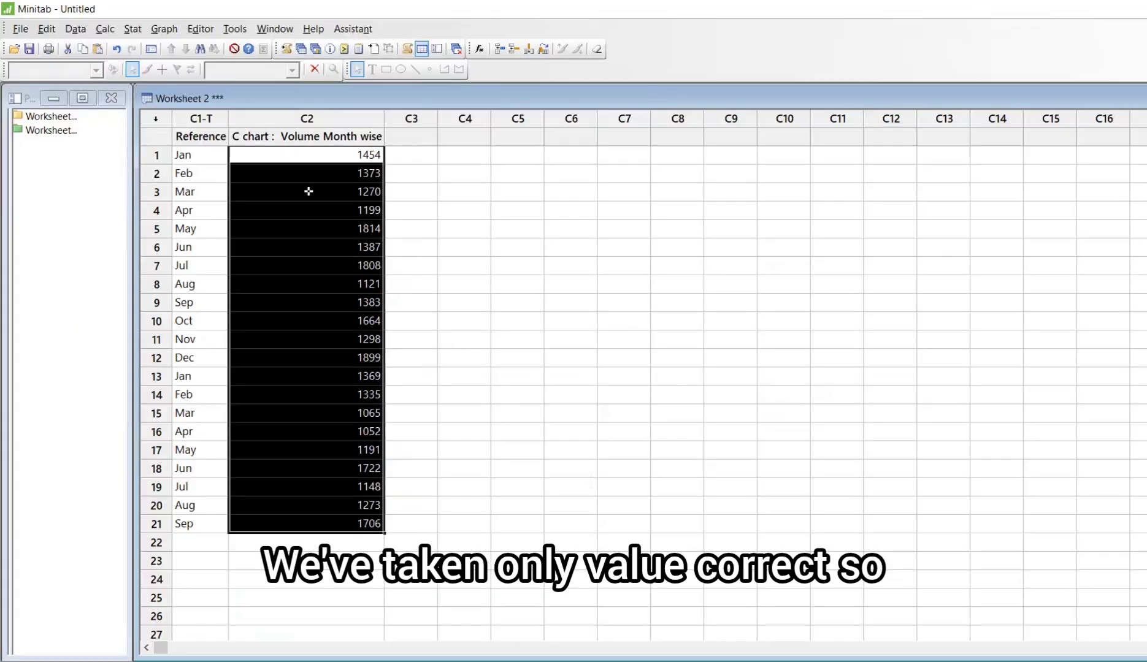
pyautogui.moveTo(306, 154); pyautogui.dragTo(291, 518)
pyautogui.hotkey('ctrl', 'v')
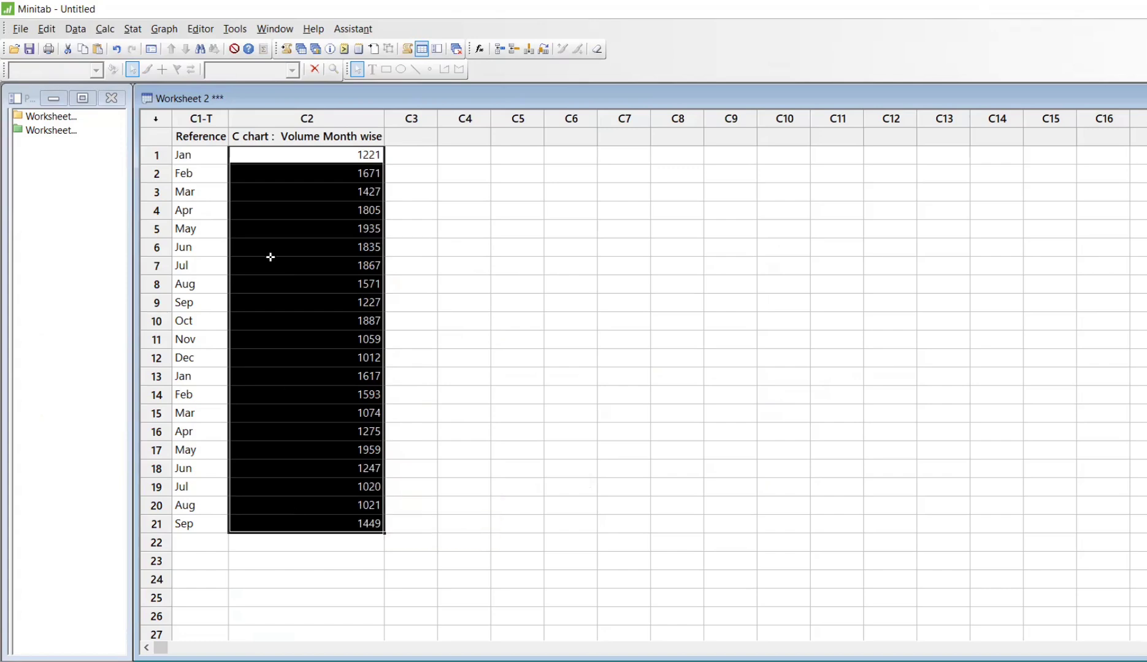
# - Set the Minitab C chart to update the graph automatically from the new data
pyautogui.click(312, 51)
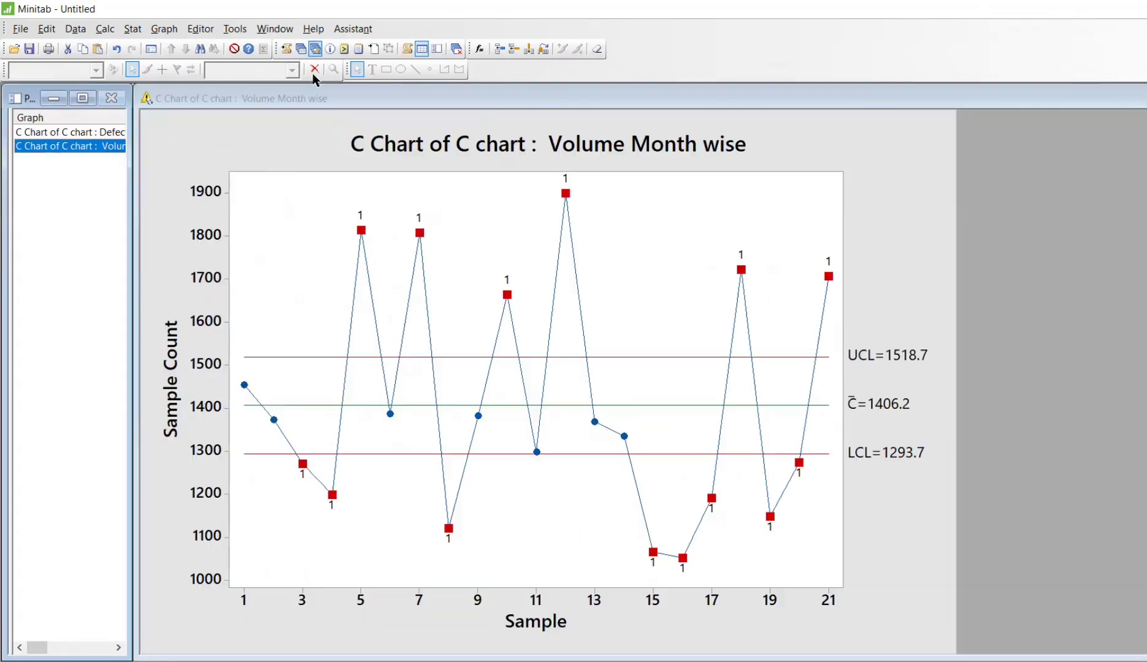
pyautogui.rightClick(893, 219)
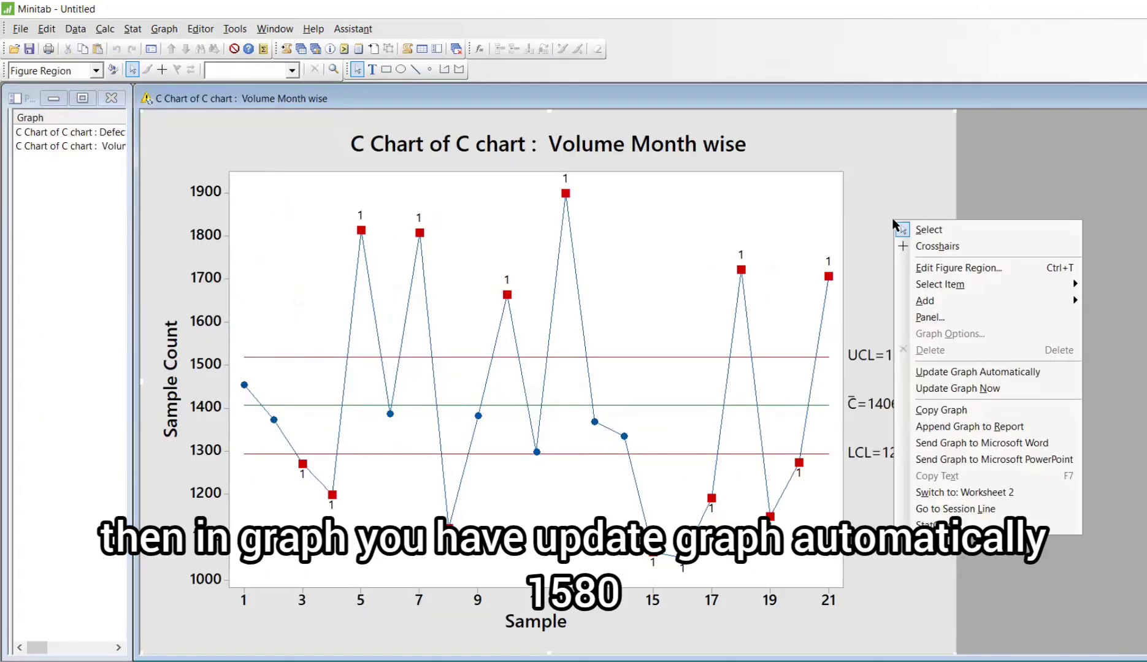
pyautogui.click(927, 373)
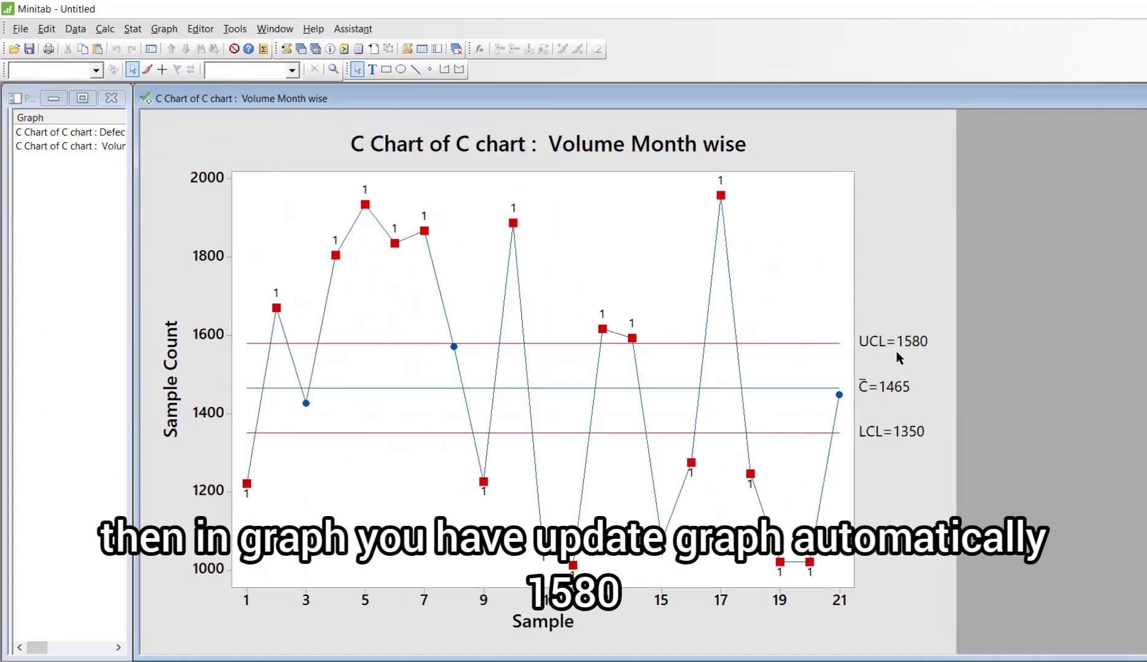
# - Compare the Minitab chart's UCL, C bar and LCL with the Excel chart's labels
pyautogui.hotkey('alt', 'Tab')
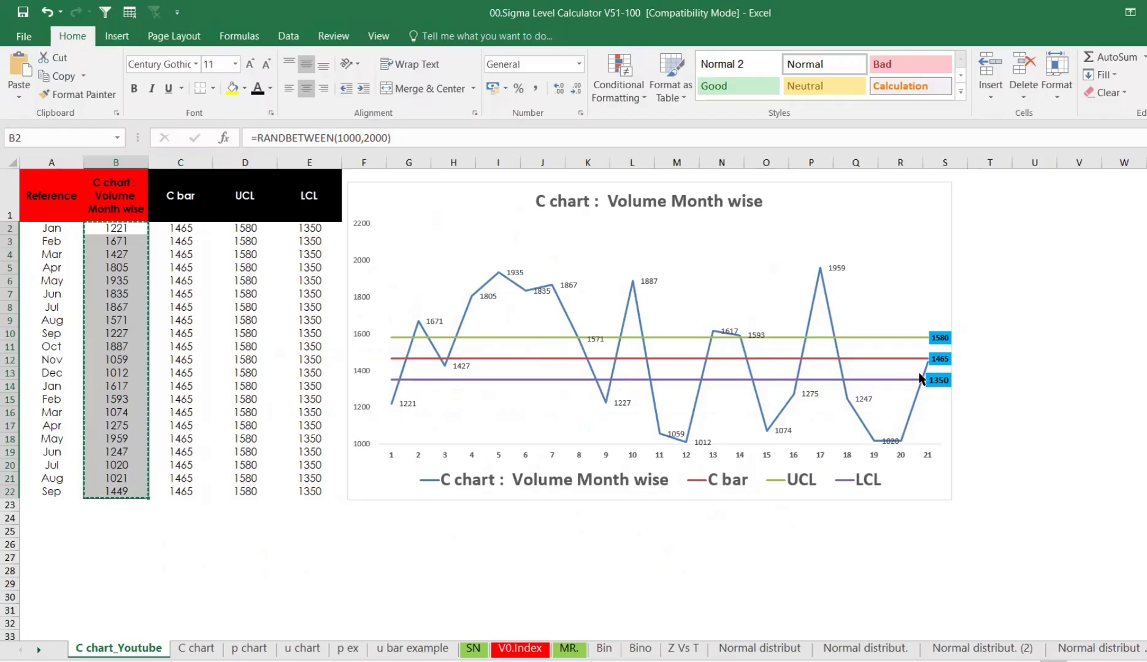
pyautogui.hotkey('alt', 'Tab')
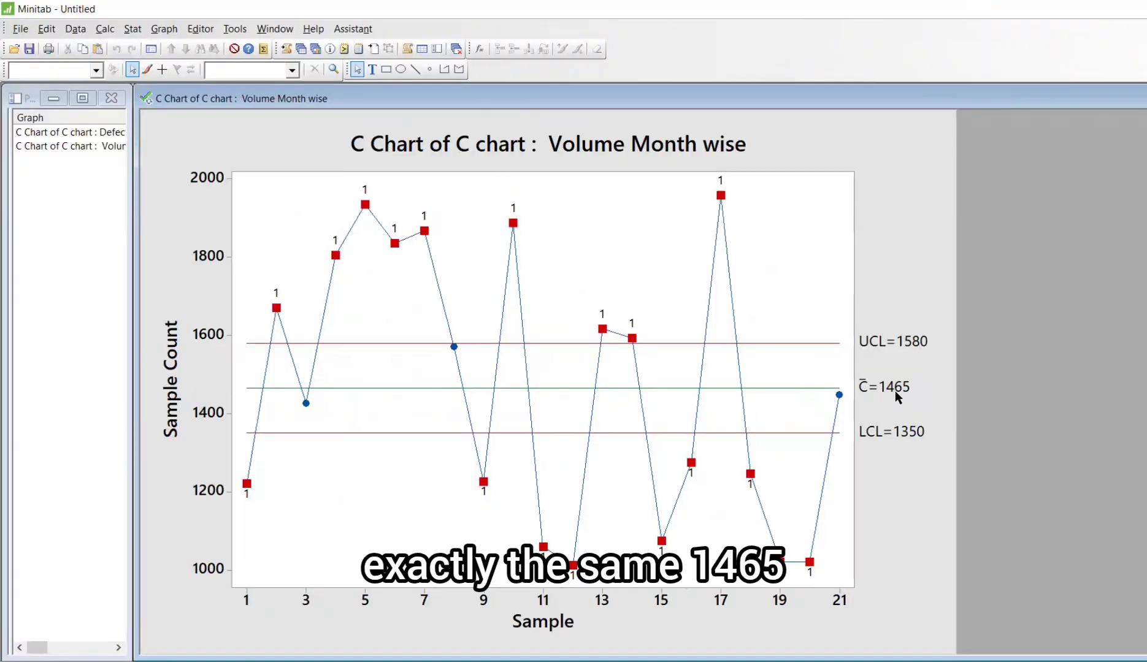
pyautogui.hotkey('alt', 'Tab')
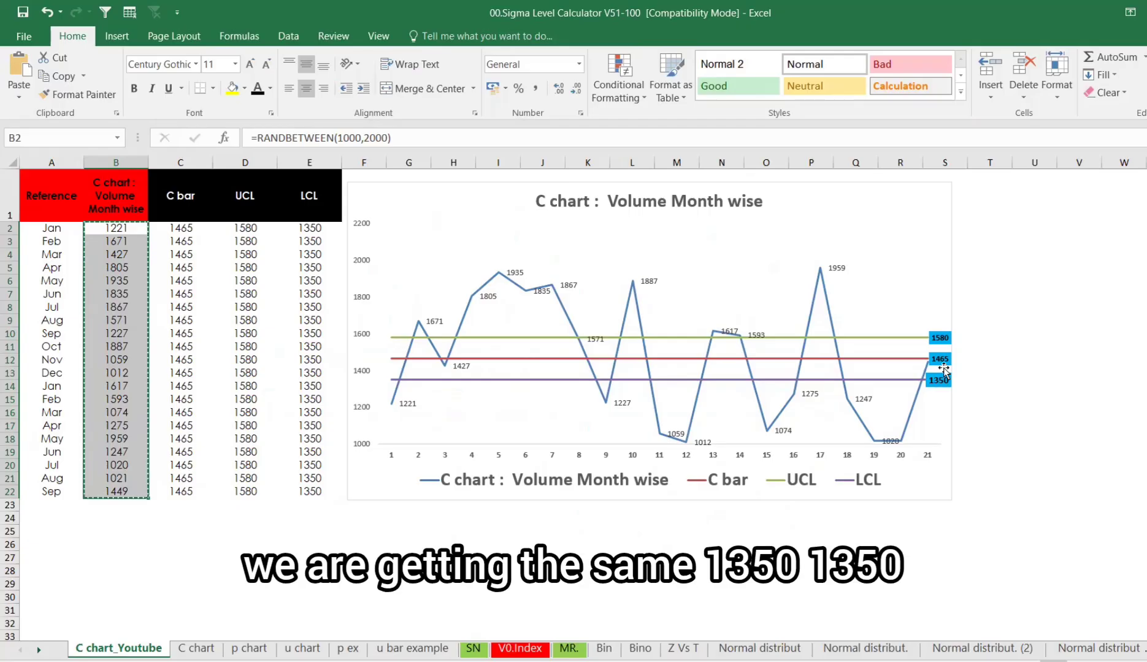
pyautogui.hotkey('alt', 'Tab')
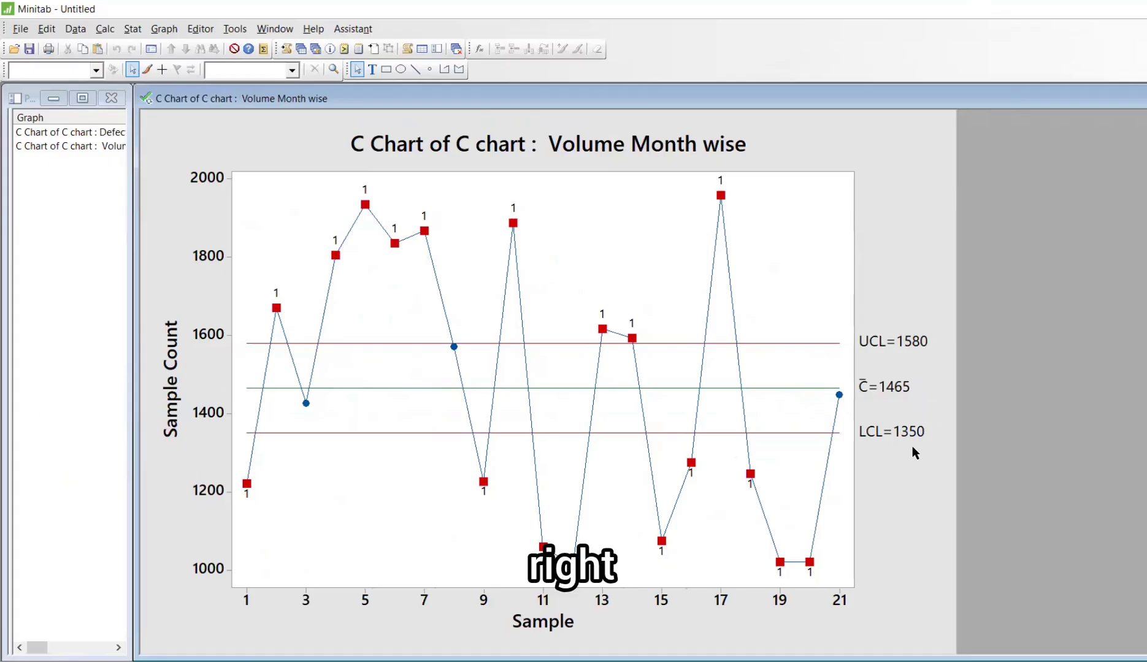
pyautogui.hotkey('alt', 'Tab')
# - Recalculate the workbook repeatedly to regenerate the random volumes and refresh the C chart
pyautogui.click(453, 531)
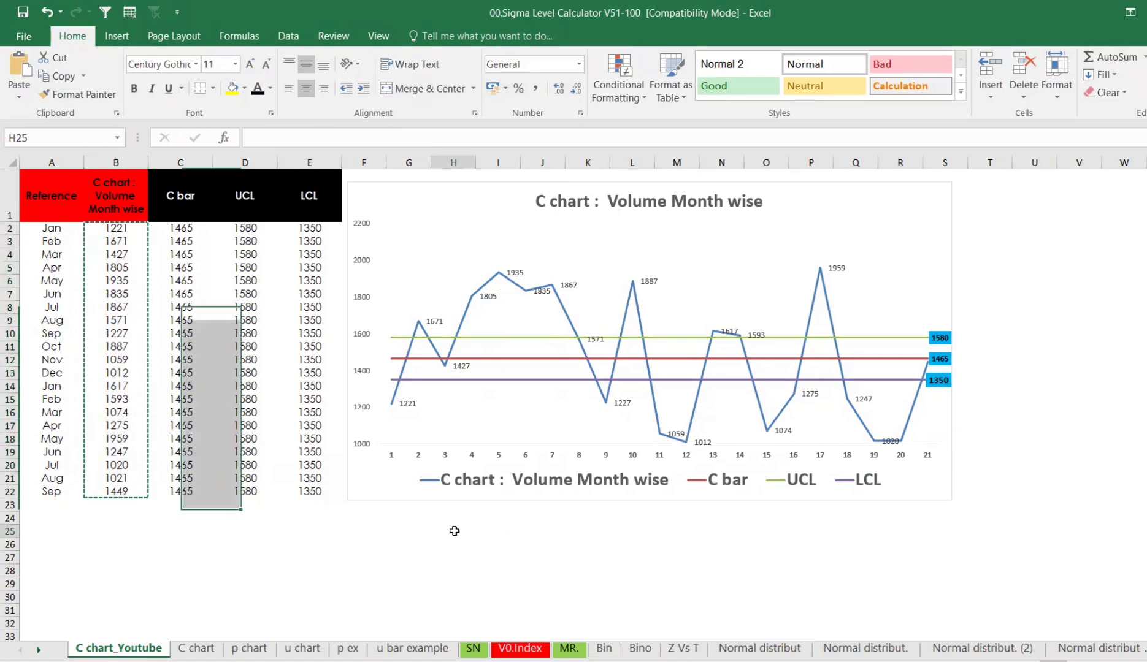
pyautogui.press('F9')
pyautogui.press('F9')
pyautogui.press('F9')
pyautogui.press('F9')
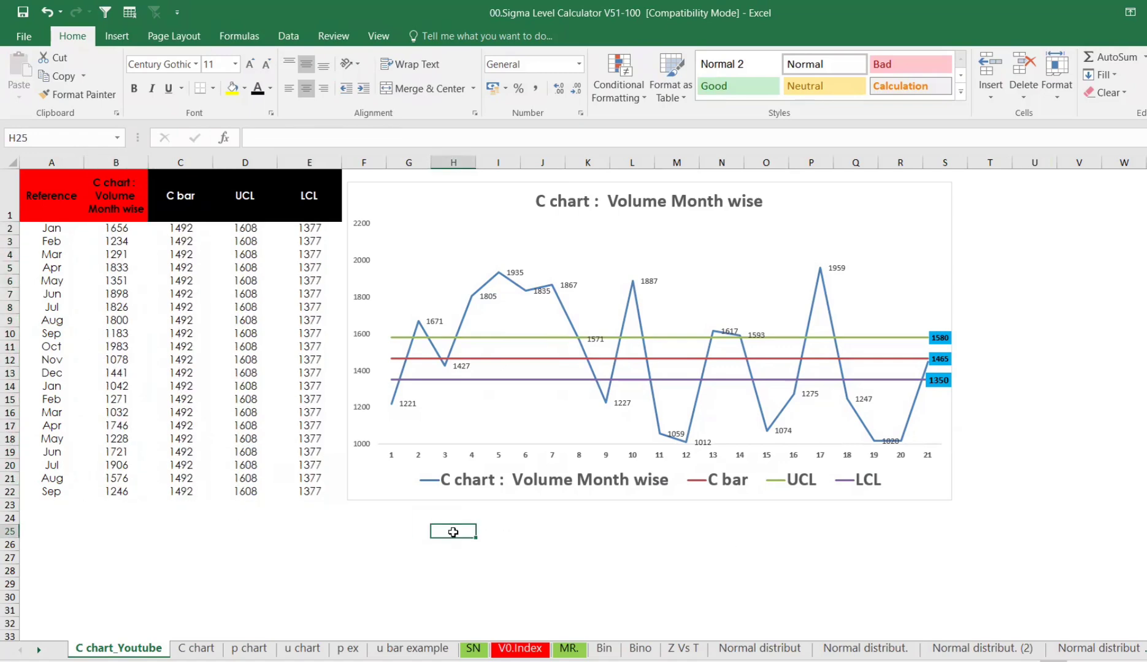
pyautogui.press('F9')
pyautogui.press('F9')
pyautogui.press('F9')
pyautogui.press('F9')
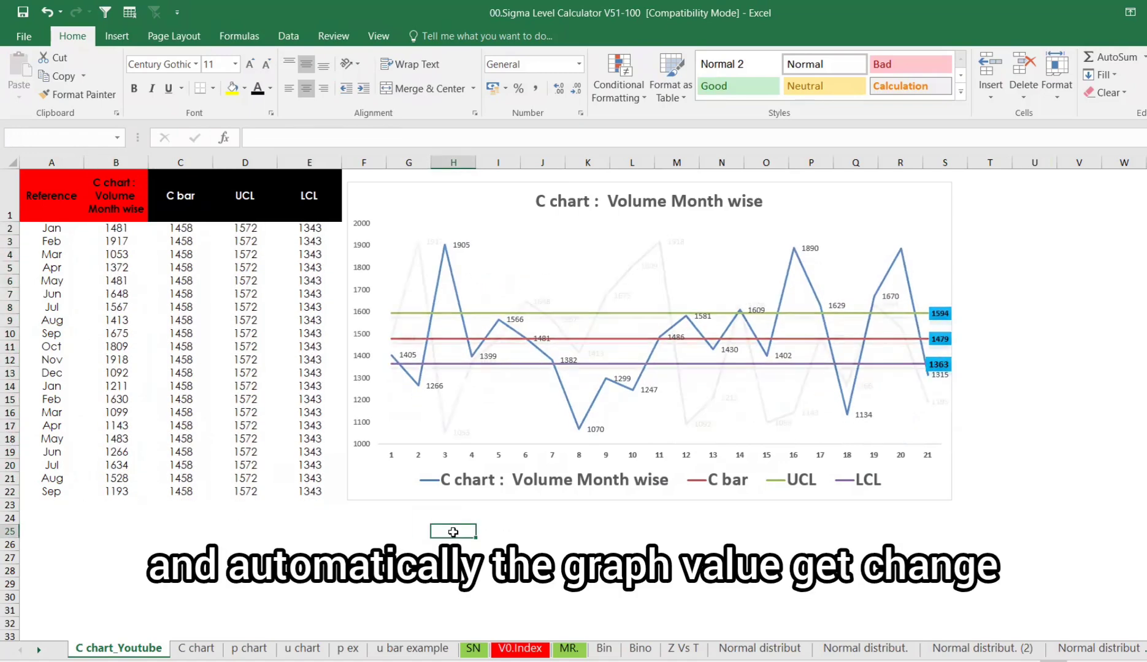
pyautogui.press('F9')
pyautogui.press('F9')
pyautogui.press('F9')
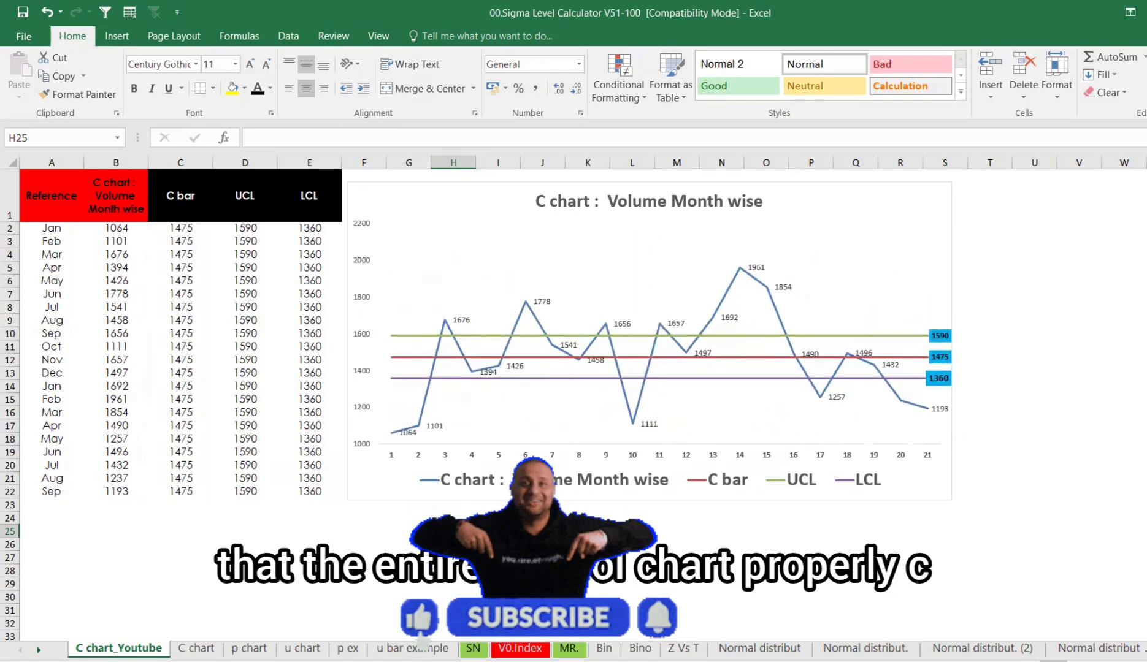
pyautogui.press('F9')
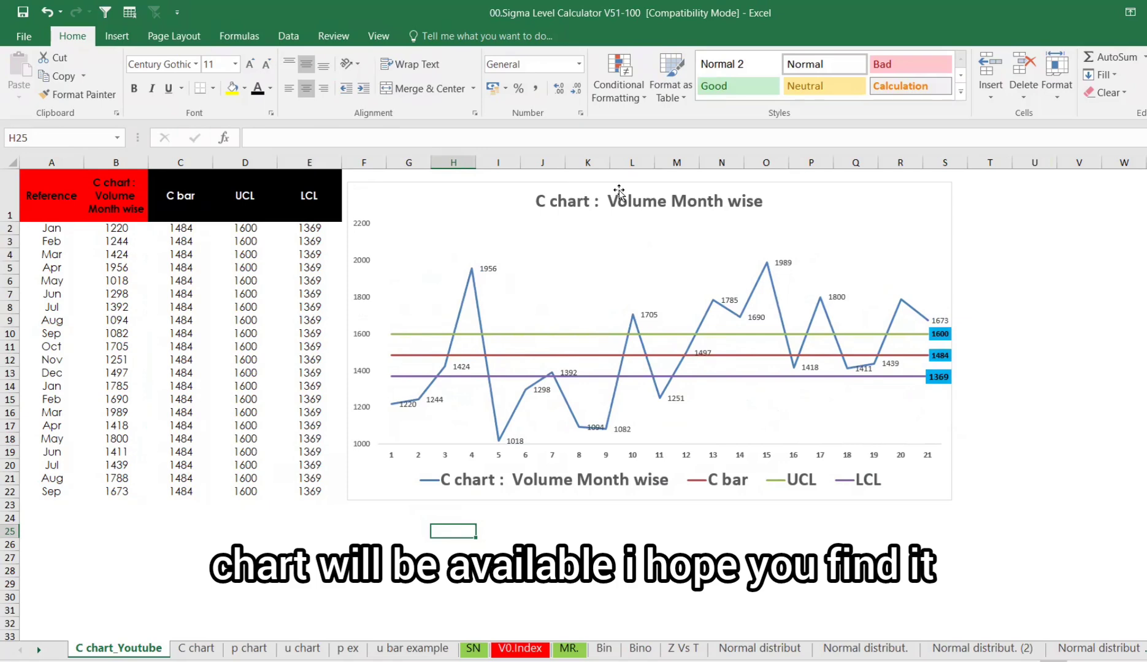